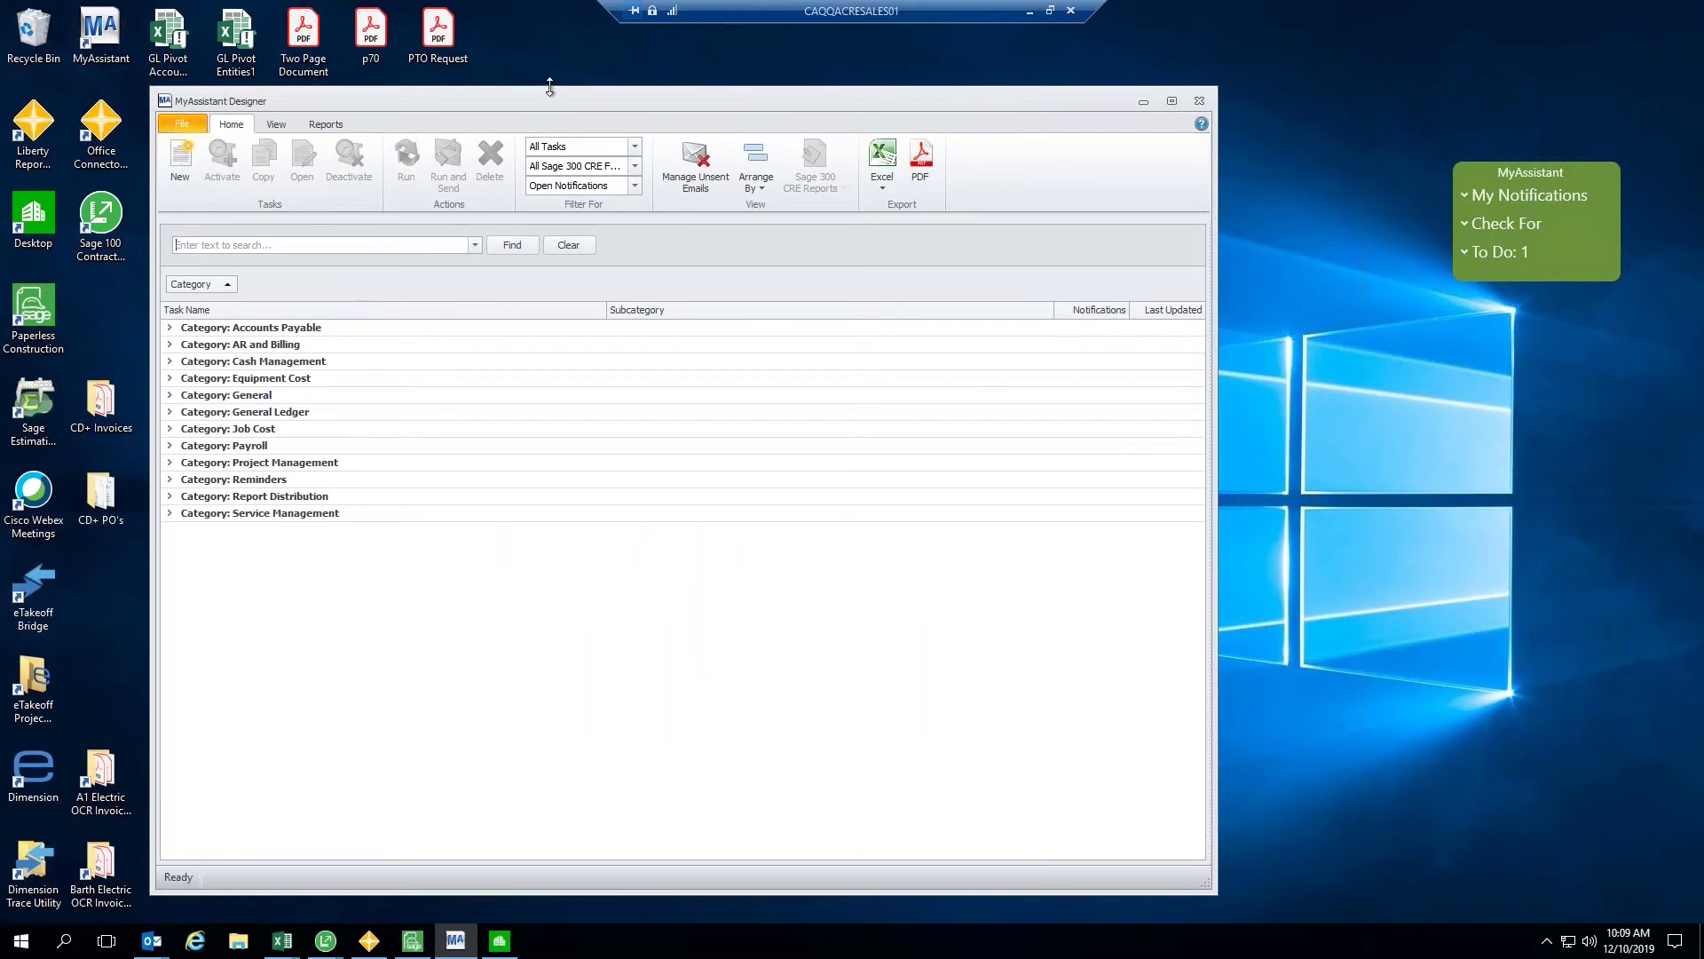
Switch from MyAssistant Designer to the Sage 300 Construction and Real Estate Desktop using the taskbar.
{"action": "mouse_move", "coordinate": [556, 96]}
{"action": "left_mouse_down"}
{"action": "mouse_move", "coordinate": [558, 113]}
{"action": "mouse_move", "coordinate": [550, 92]}
{"action": "left_mouse_up"}
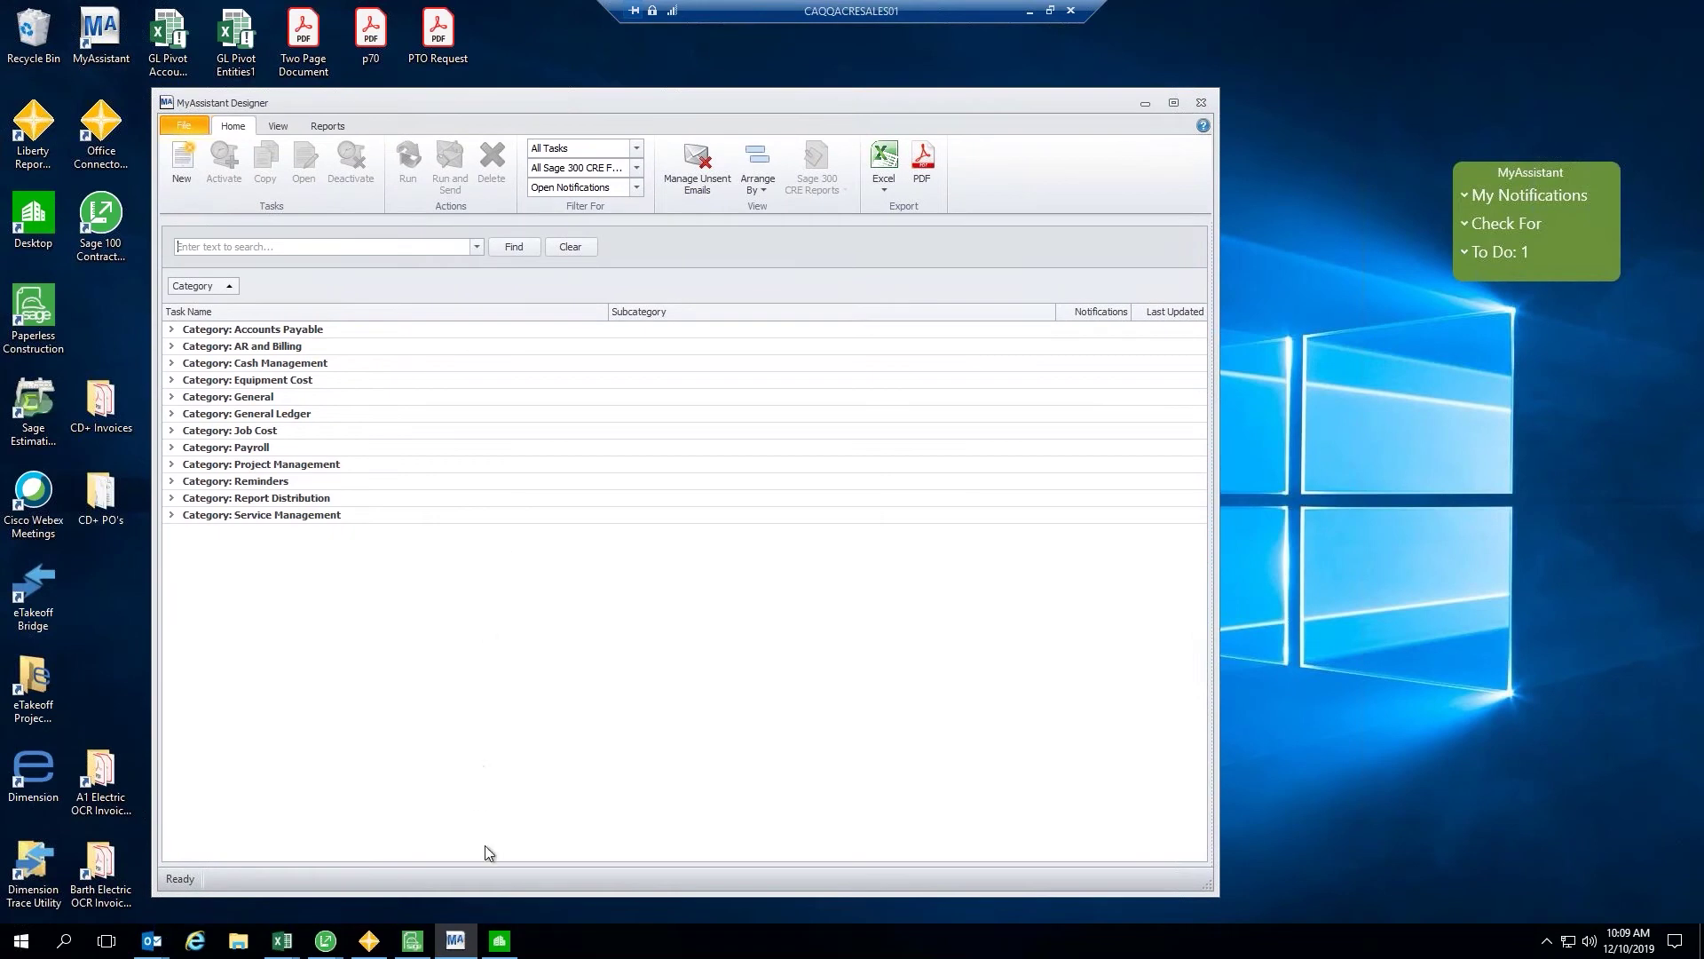
{"action": "left_click", "coordinate": [499, 943]}
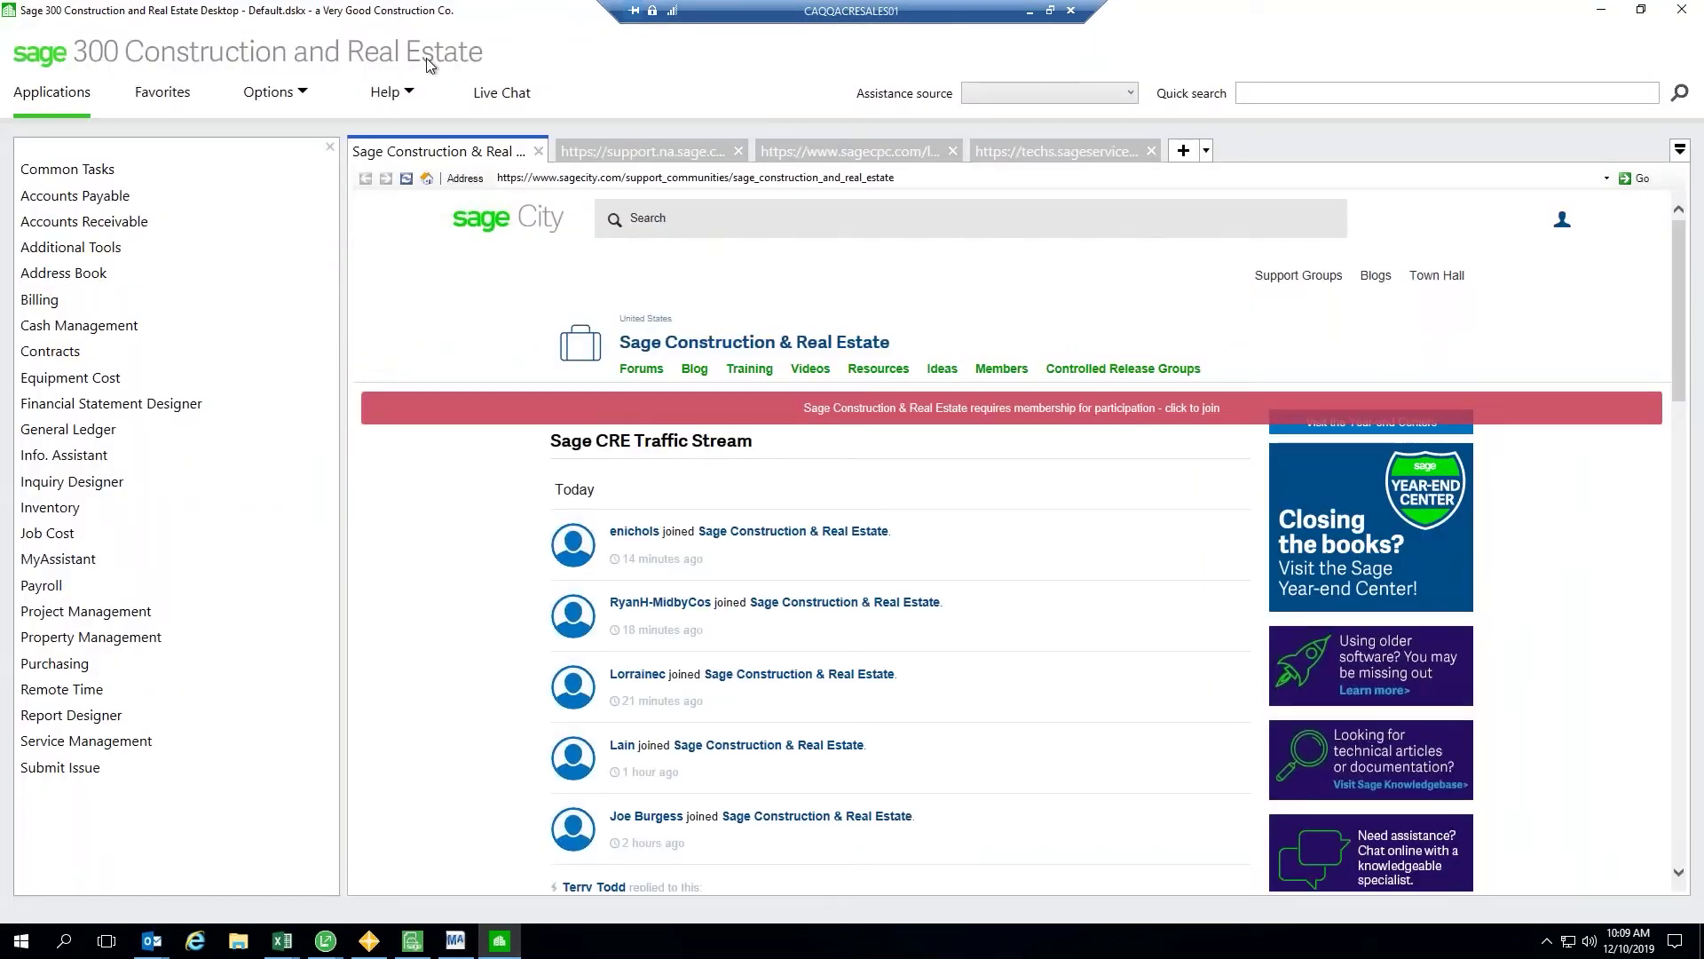
Select MyAssistant in the Sage Applications list, then minimize the Sage 300 desktop.
{"action": "left_click", "coordinate": [50, 559]}
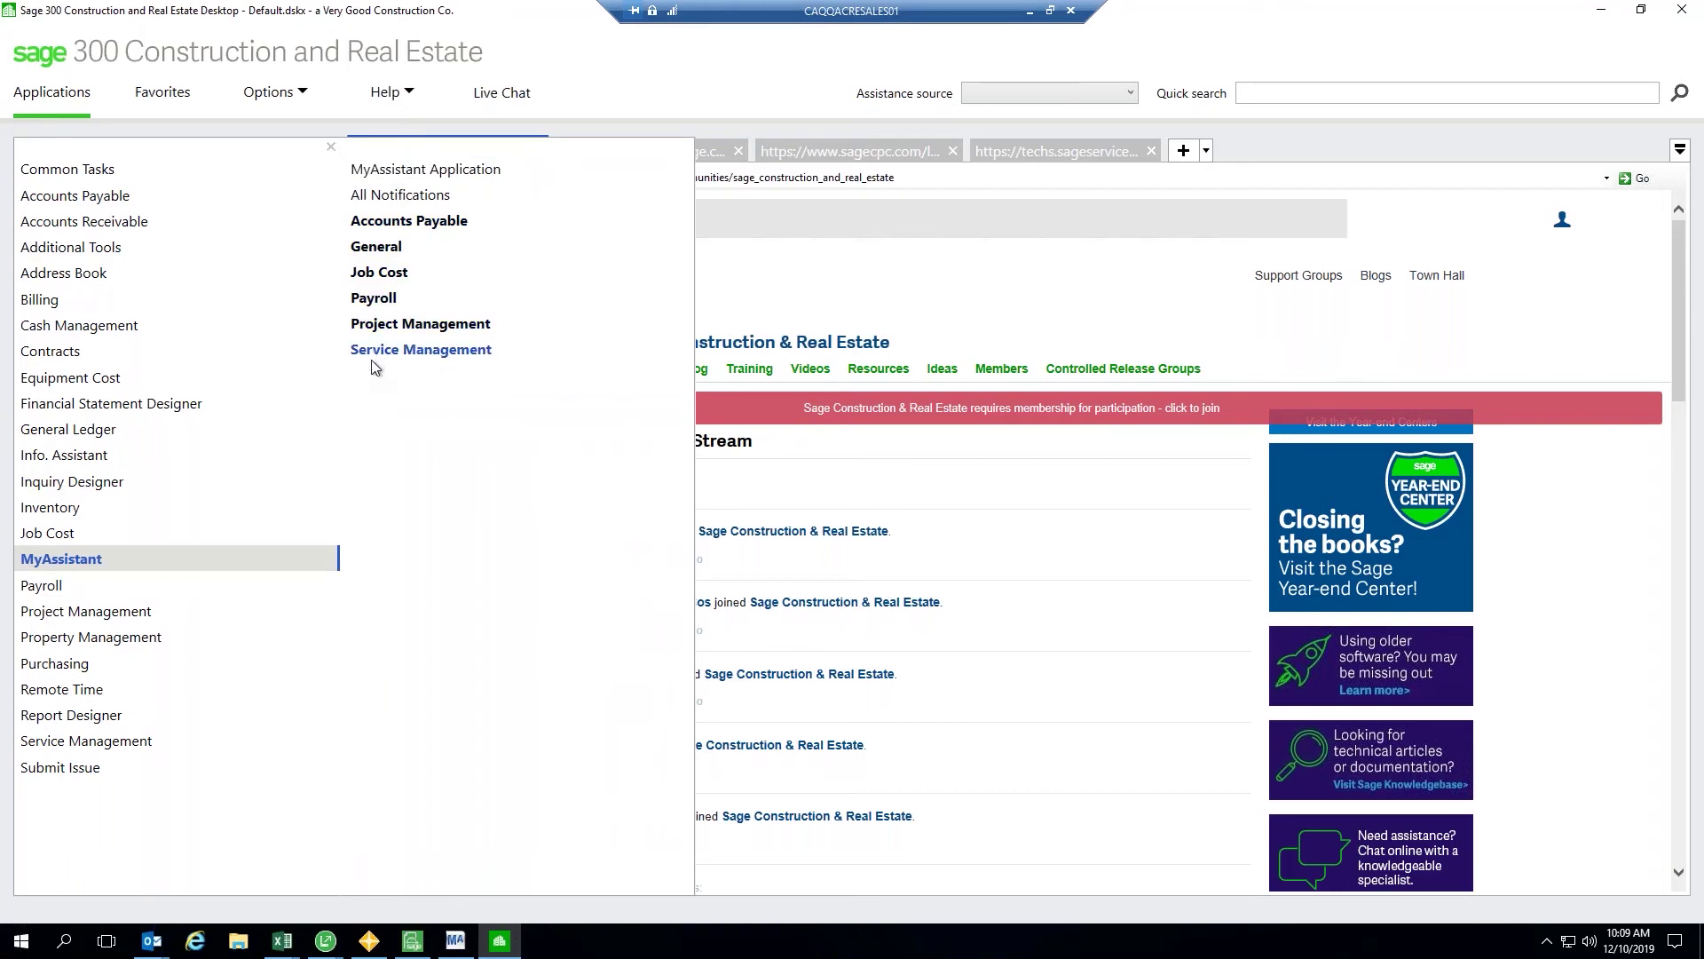
{"action": "left_click", "coordinate": [1601, 10]}
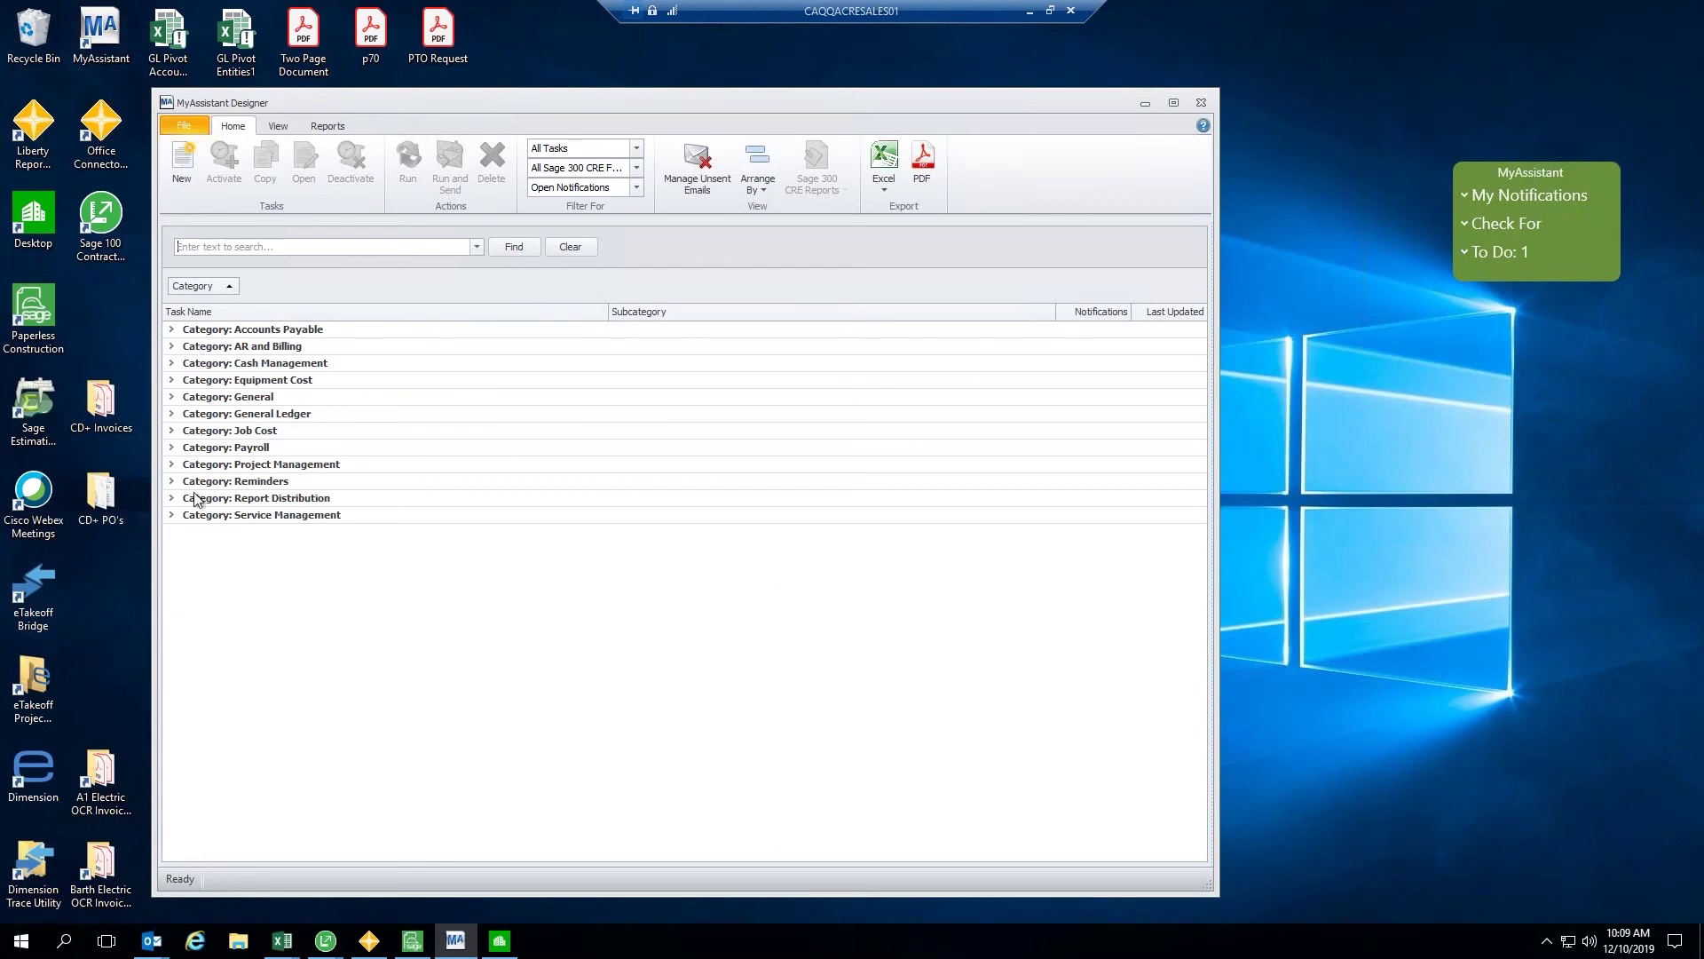
Expand Category: Accounts Payable and select the Vendors with expiring Worker's Comp. Insurance task.
{"action": "left_click", "coordinate": [173, 330]}
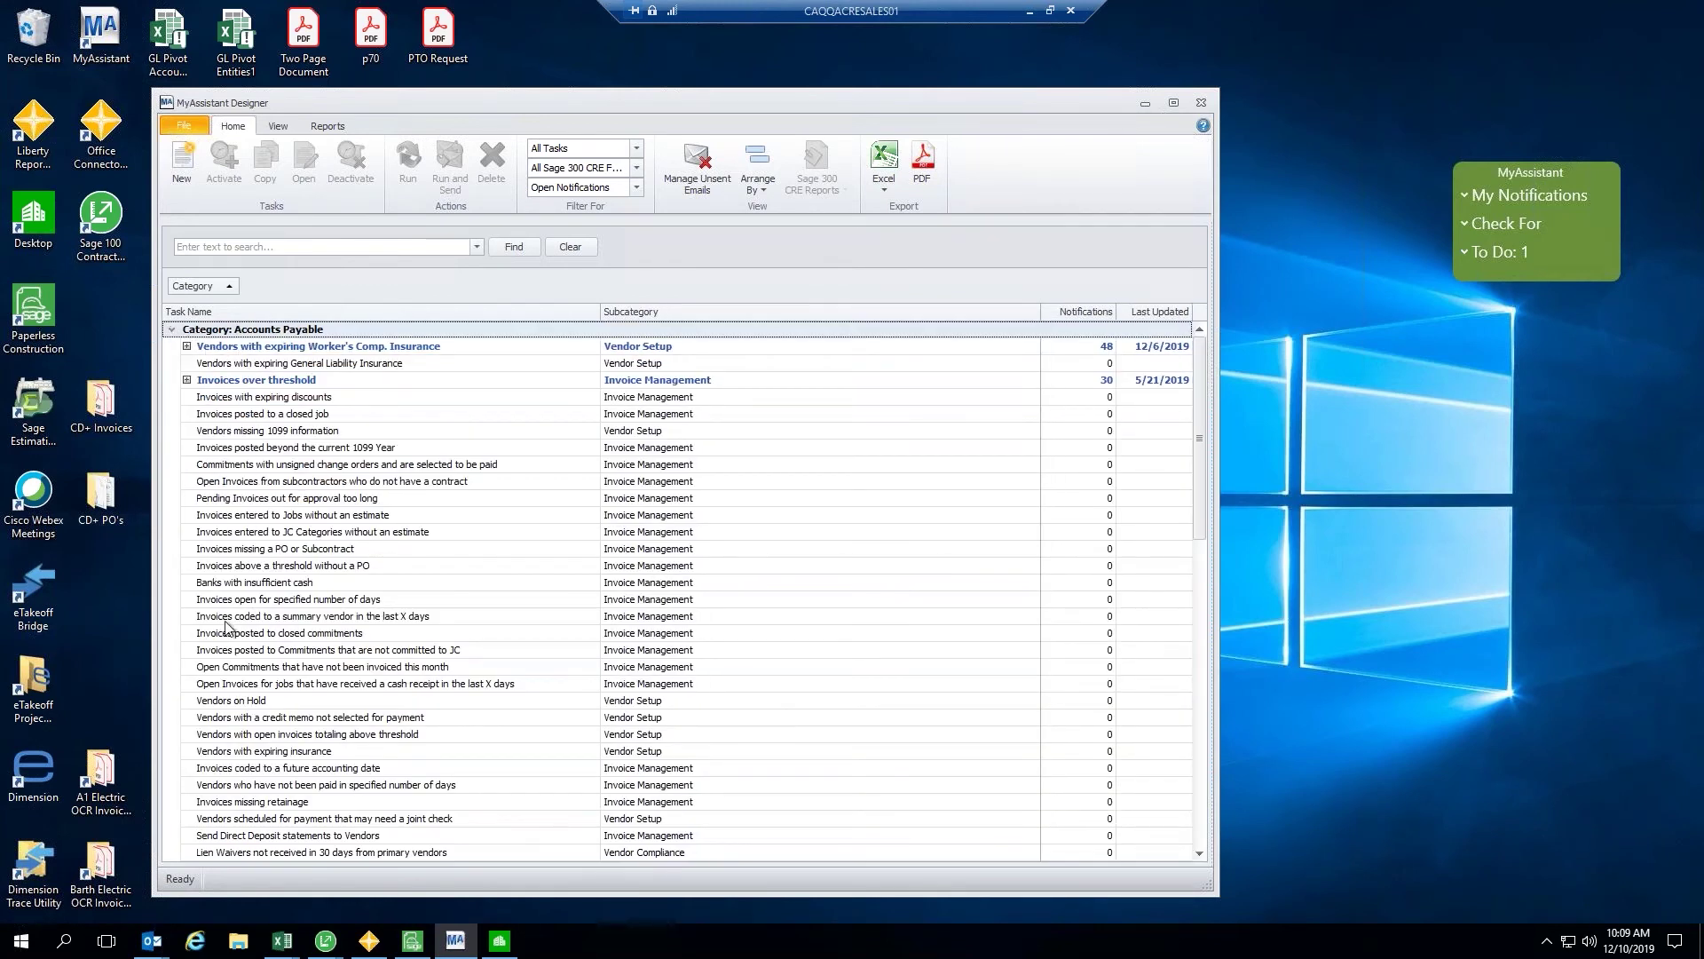
{"action": "mouse_move", "coordinate": [1196, 361]}
{"action": "left_mouse_down"}
{"action": "mouse_move", "coordinate": [1200, 492]}
{"action": "mouse_move", "coordinate": [1204, 355]}
{"action": "left_mouse_up"}
{"action": "left_click", "coordinate": [460, 346]}
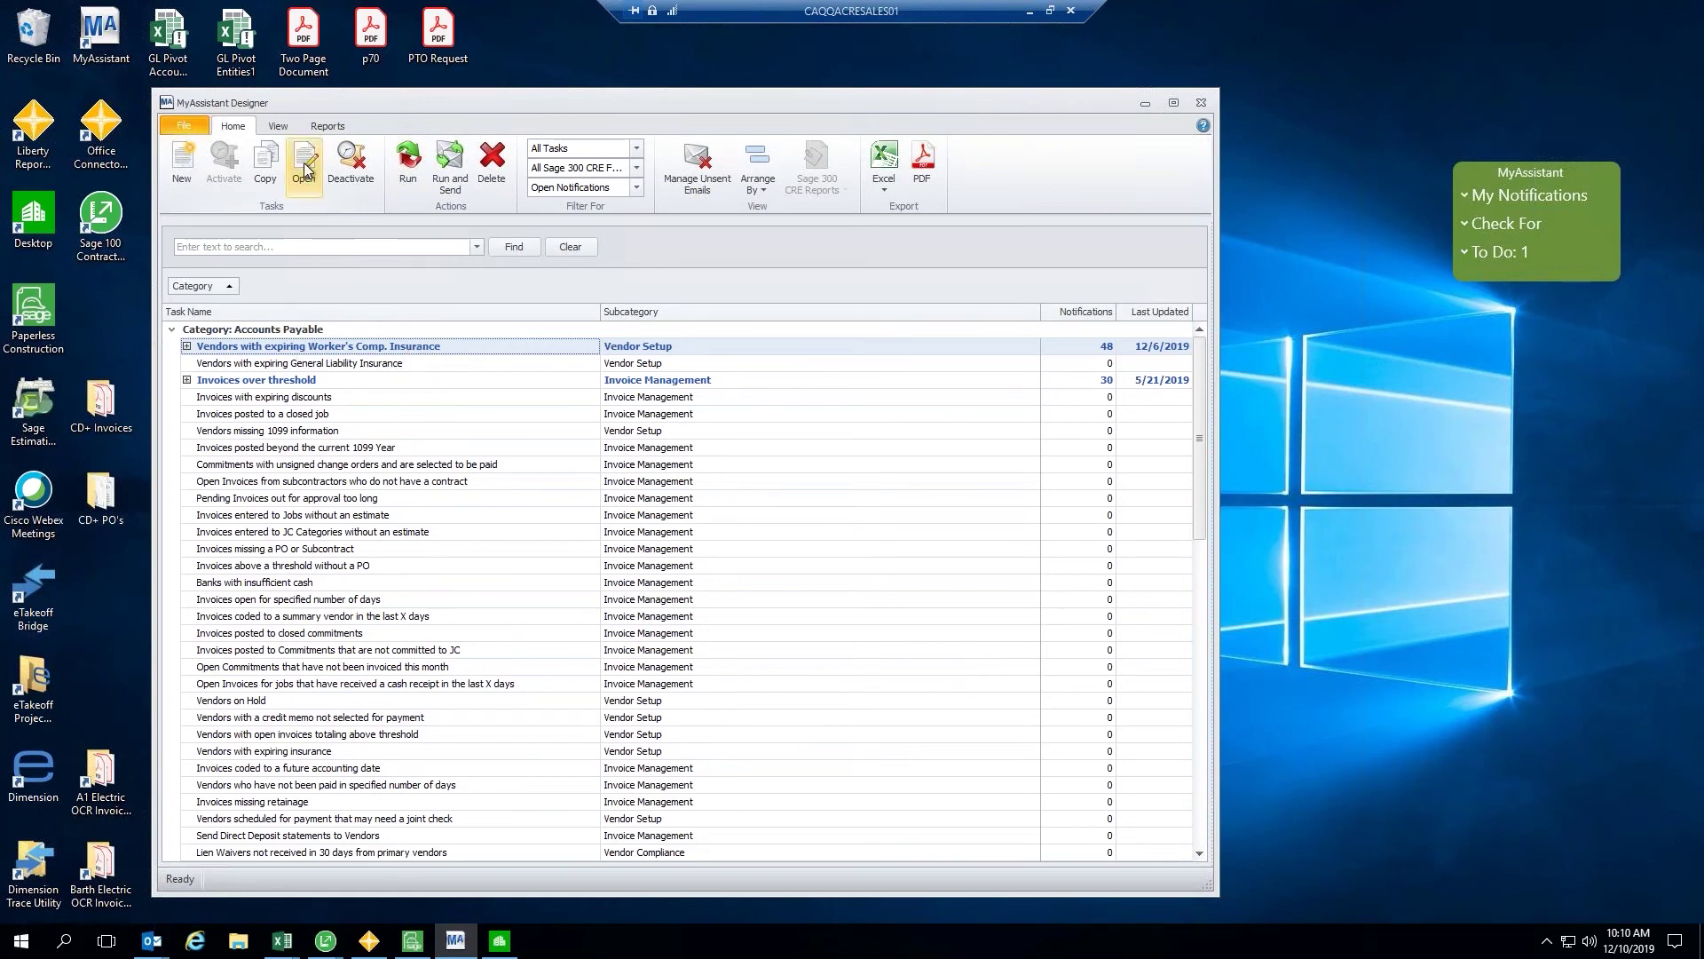
Open the worker's comp task in Edit Task and review its General Information description.
{"action": "right_click", "coordinate": [455, 346]}
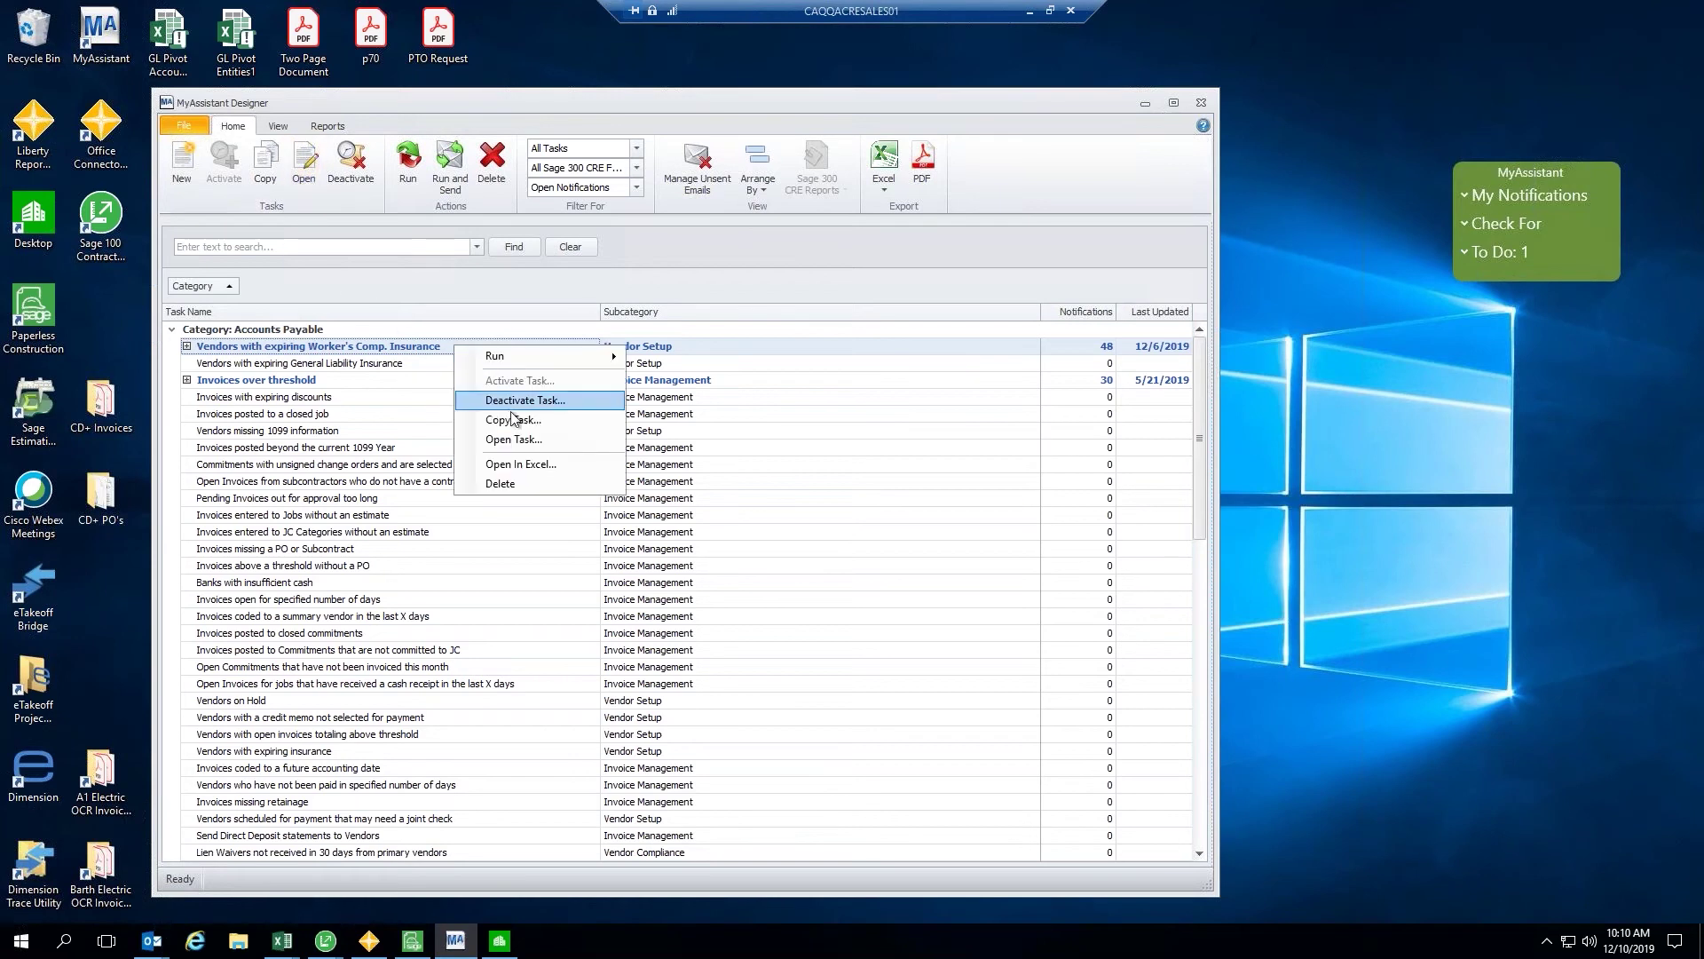
{"action": "left_click", "coordinate": [517, 446]}
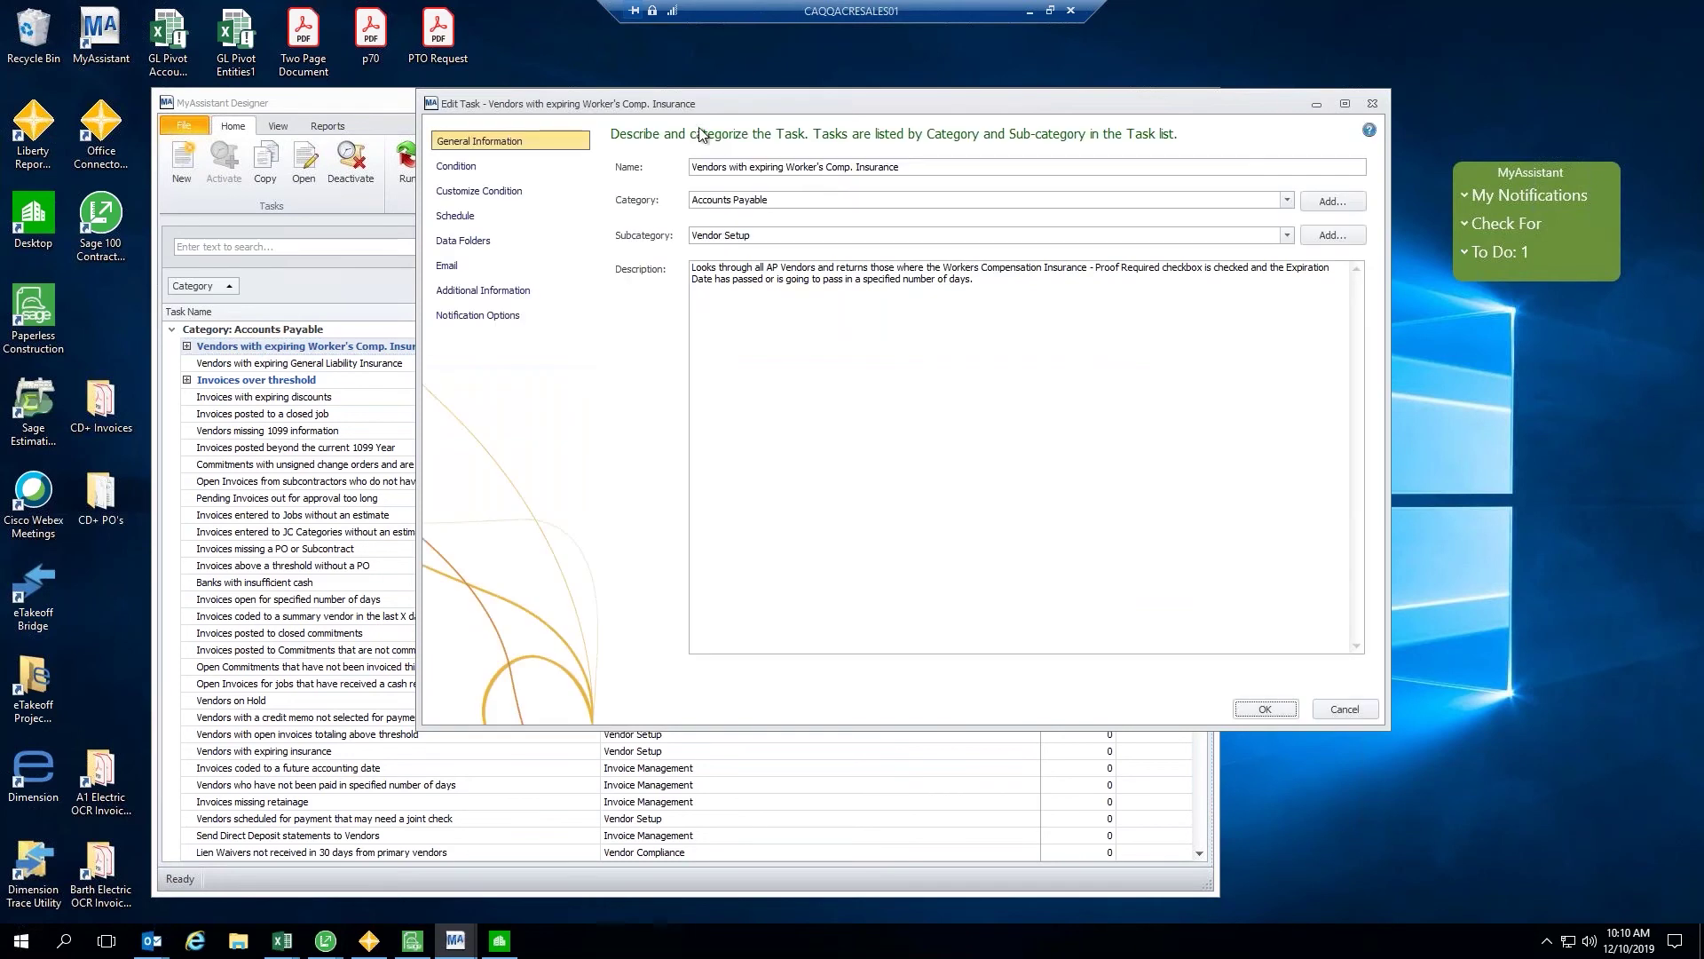
{"action": "left_click_drag", "start_coordinate": [713, 101], "coordinate": [544, 139]}
{"action": "left_click_drag", "start_coordinate": [562, 305], "coordinate": [829, 331]}
{"action": "left_click", "coordinate": [842, 332]}
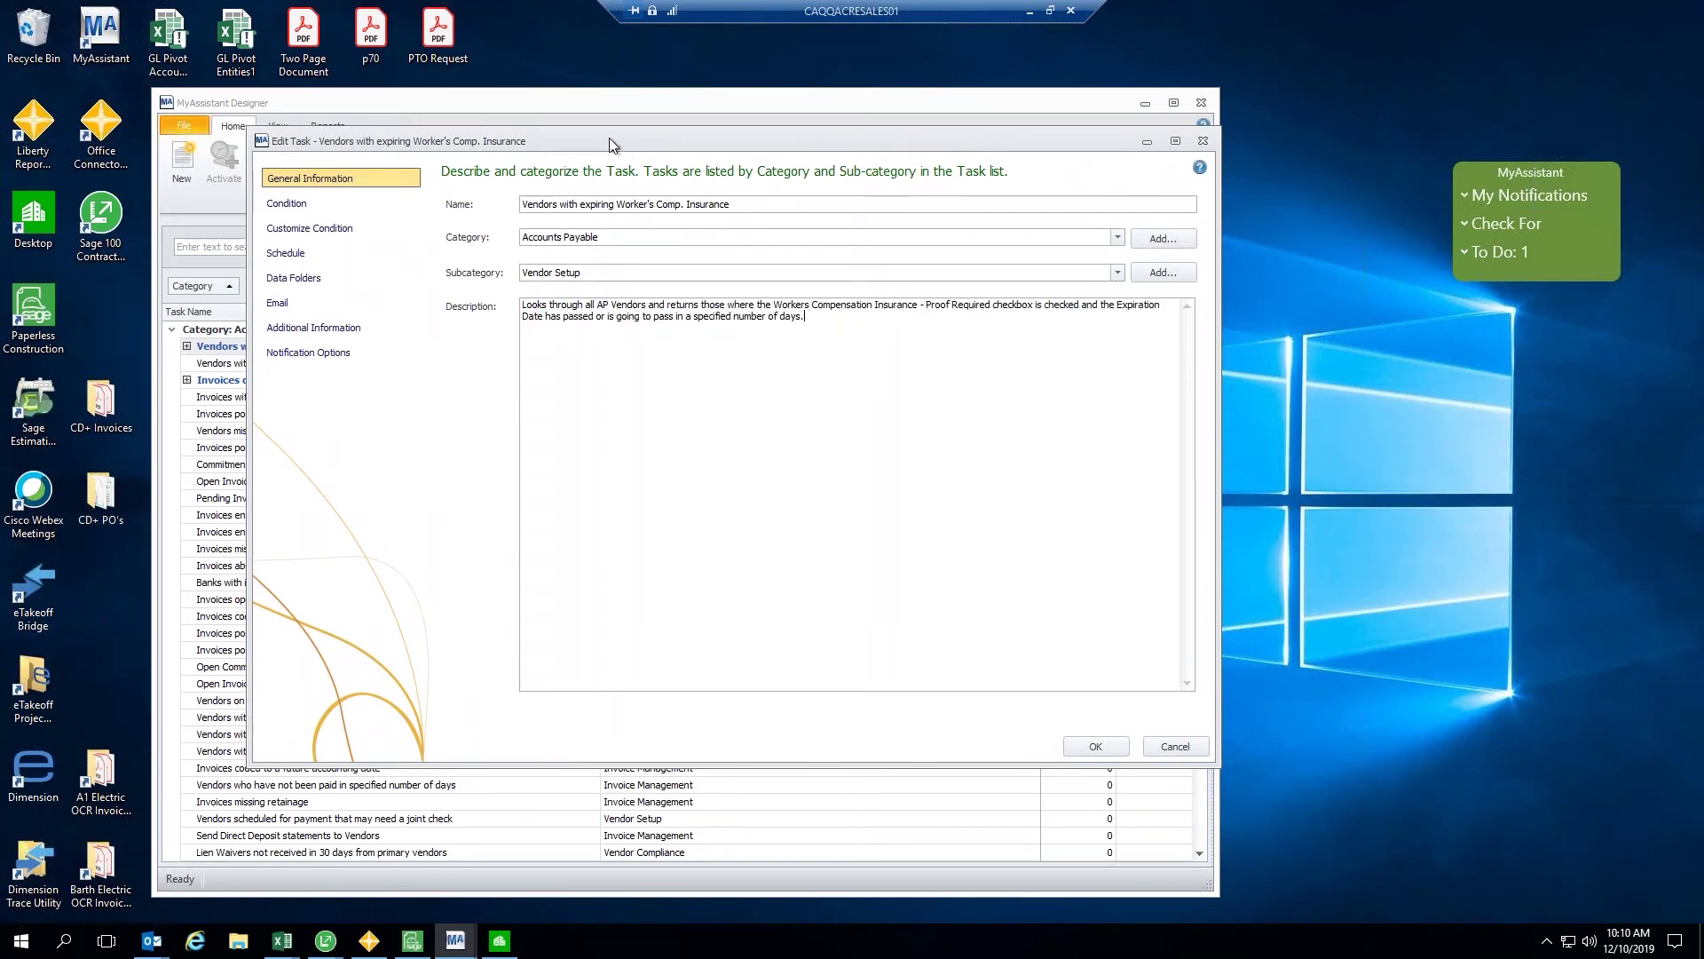
{"action": "left_click_drag", "start_coordinate": [613, 145], "coordinate": [732, 131]}
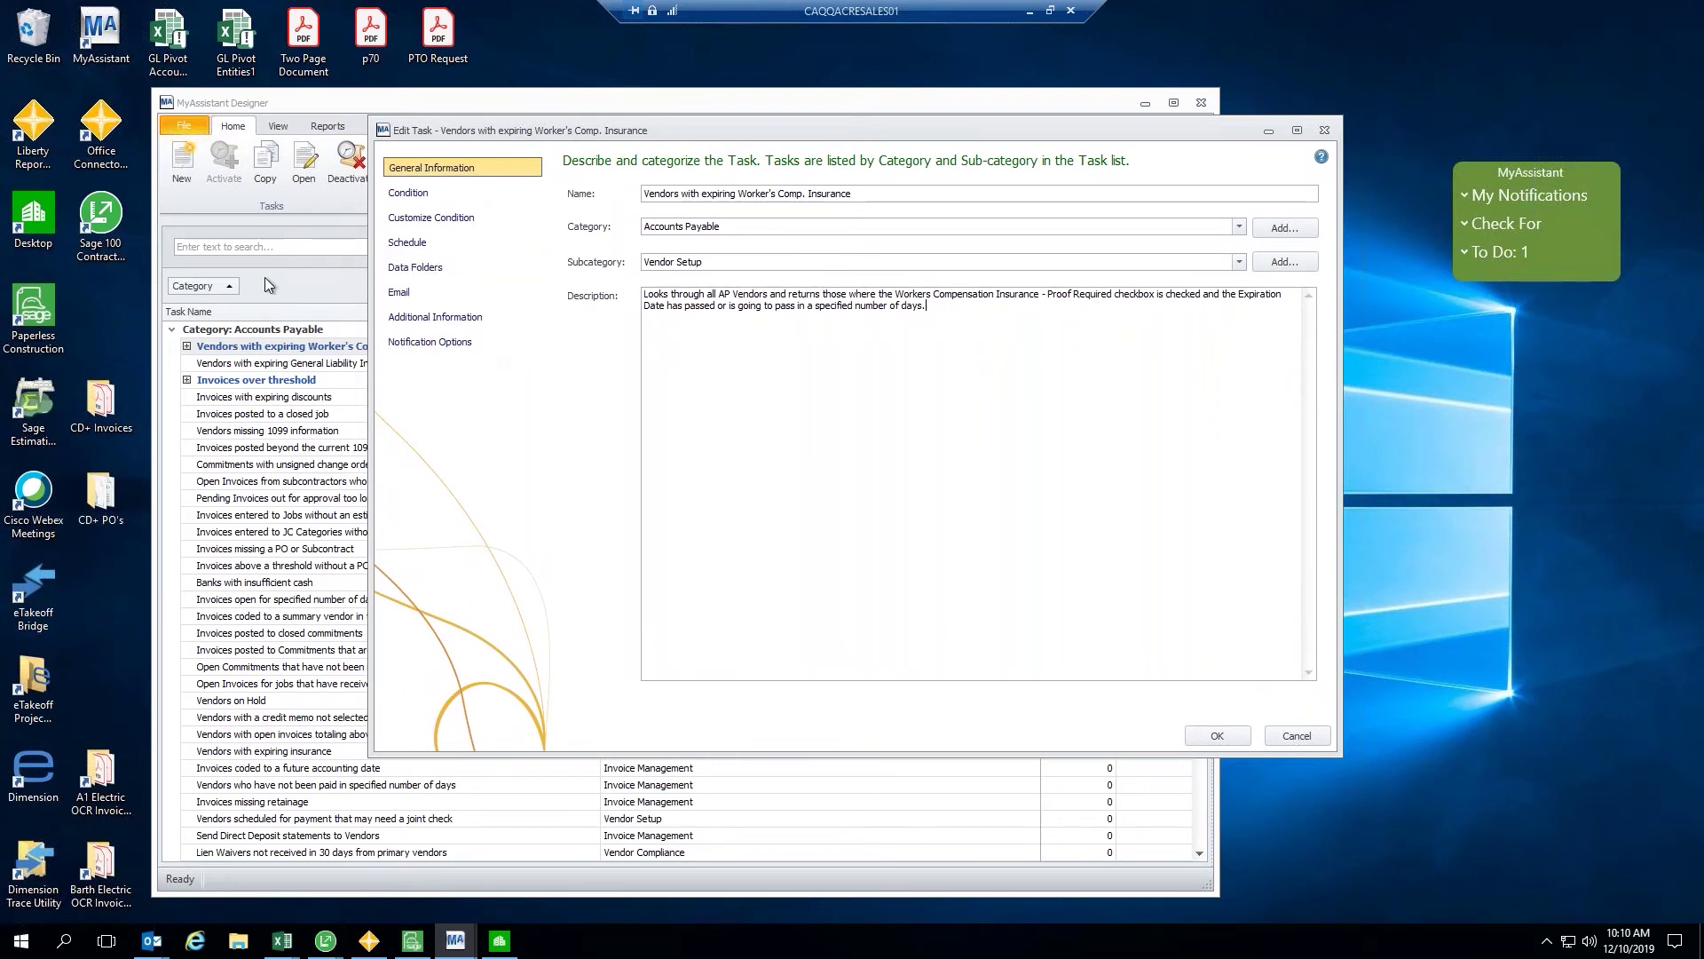
{"action": "left_click", "coordinate": [796, 305]}
Show the task's Condition page and inspect its expression in Define Condition.
{"action": "left_click", "coordinate": [417, 194]}
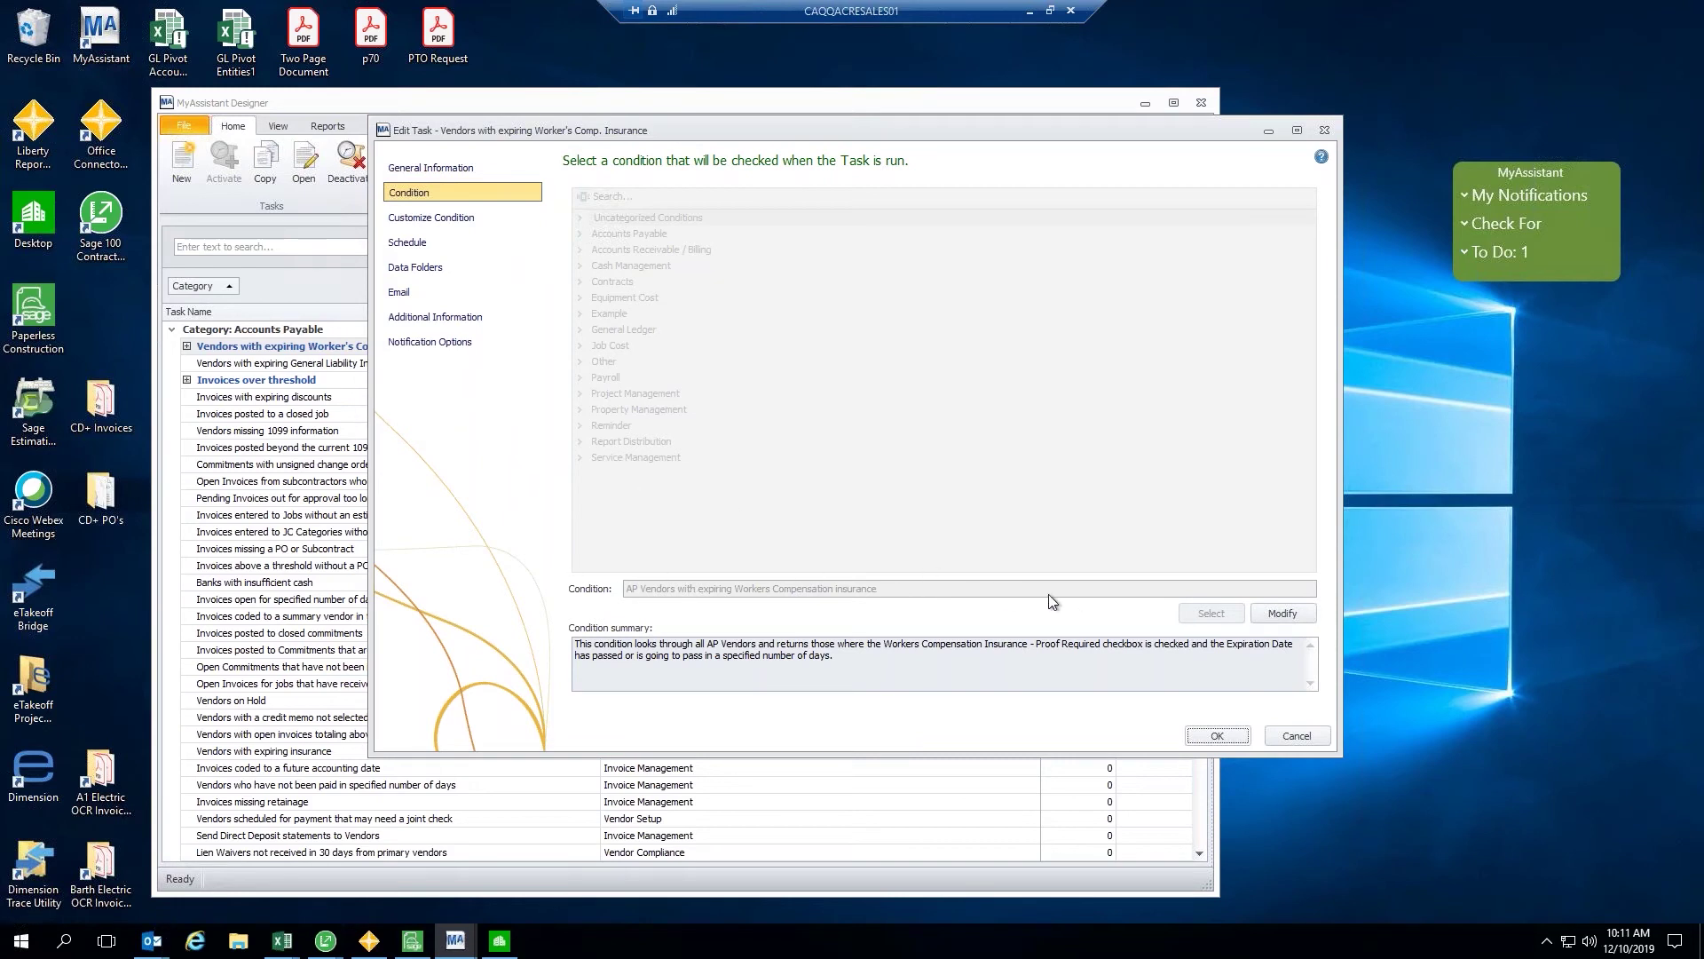
{"action": "left_click", "coordinate": [1293, 614]}
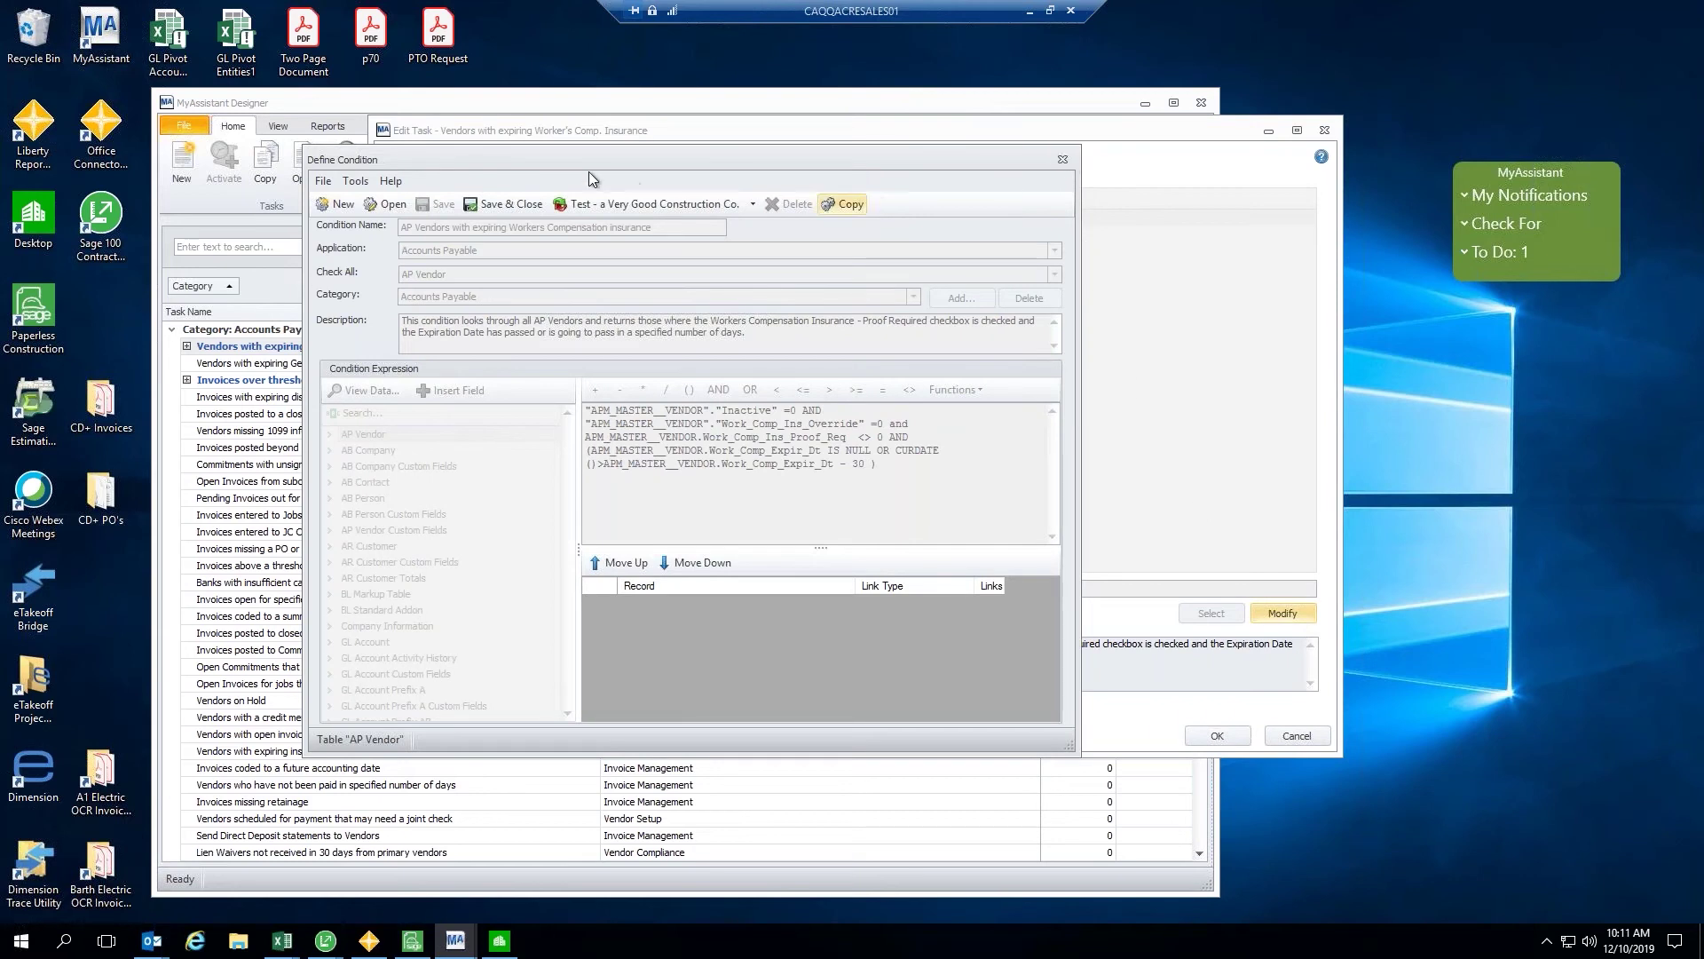
{"action": "left_click", "coordinate": [1063, 160]}
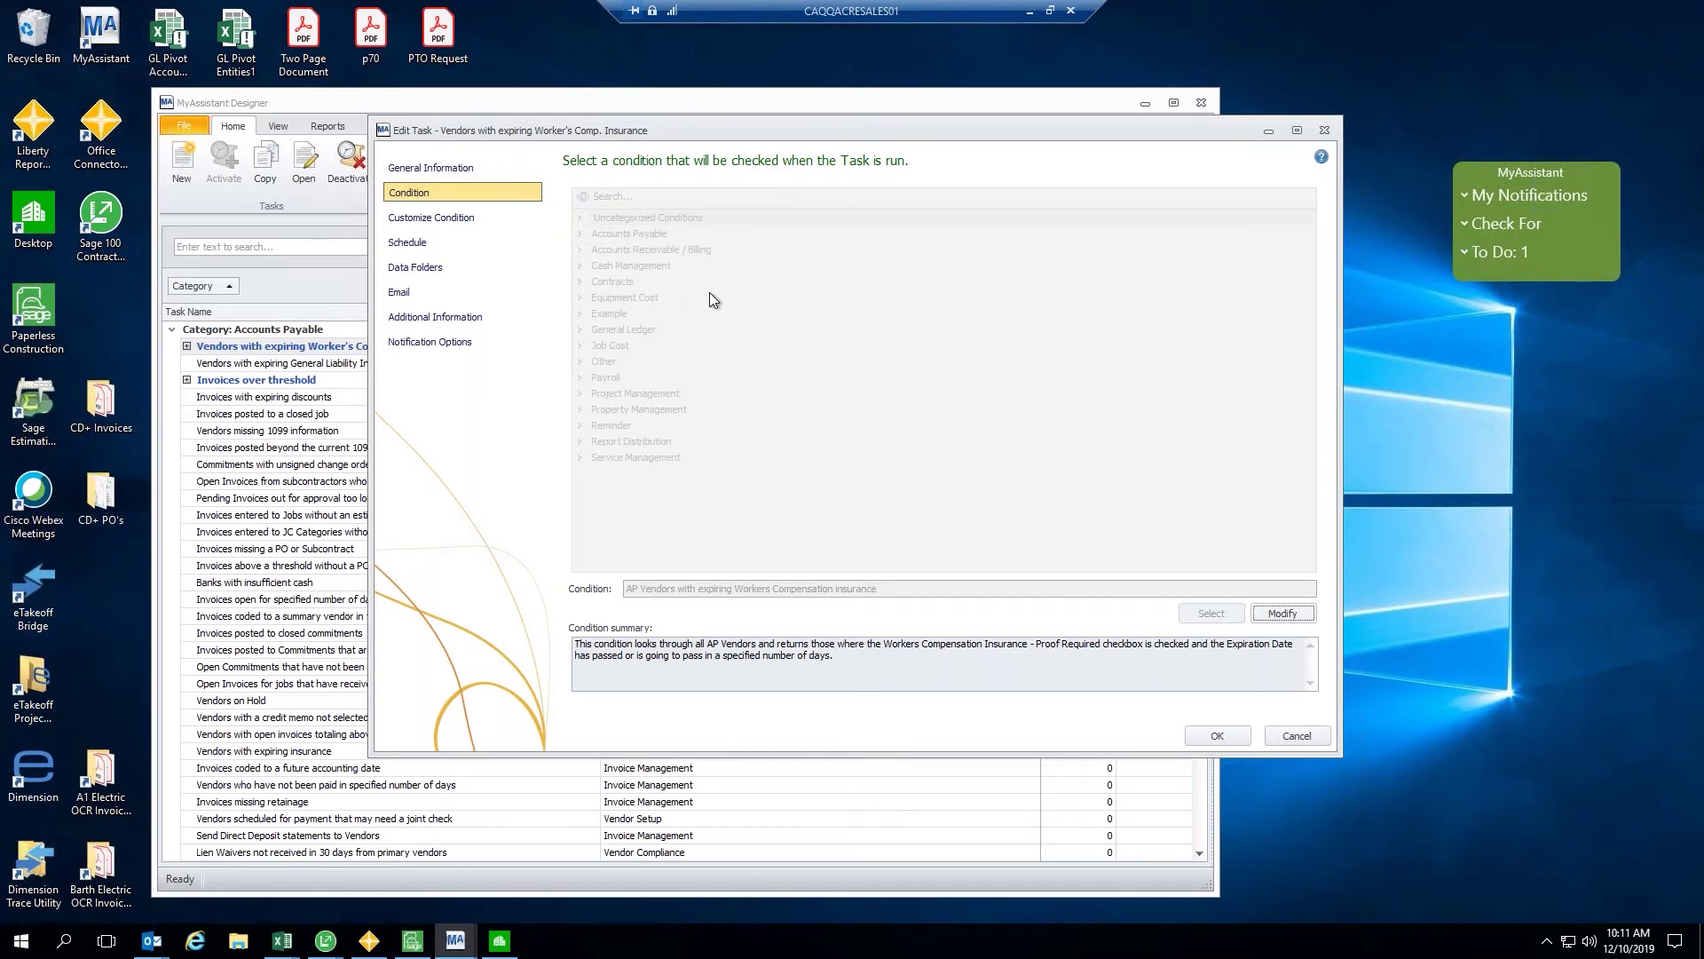
Highlight the 'AP Vendors with expiring Workers Compensation insurance' condition summary while explaining it.
{"action": "left_click_drag", "start_coordinate": [648, 646], "coordinate": [1147, 645]}
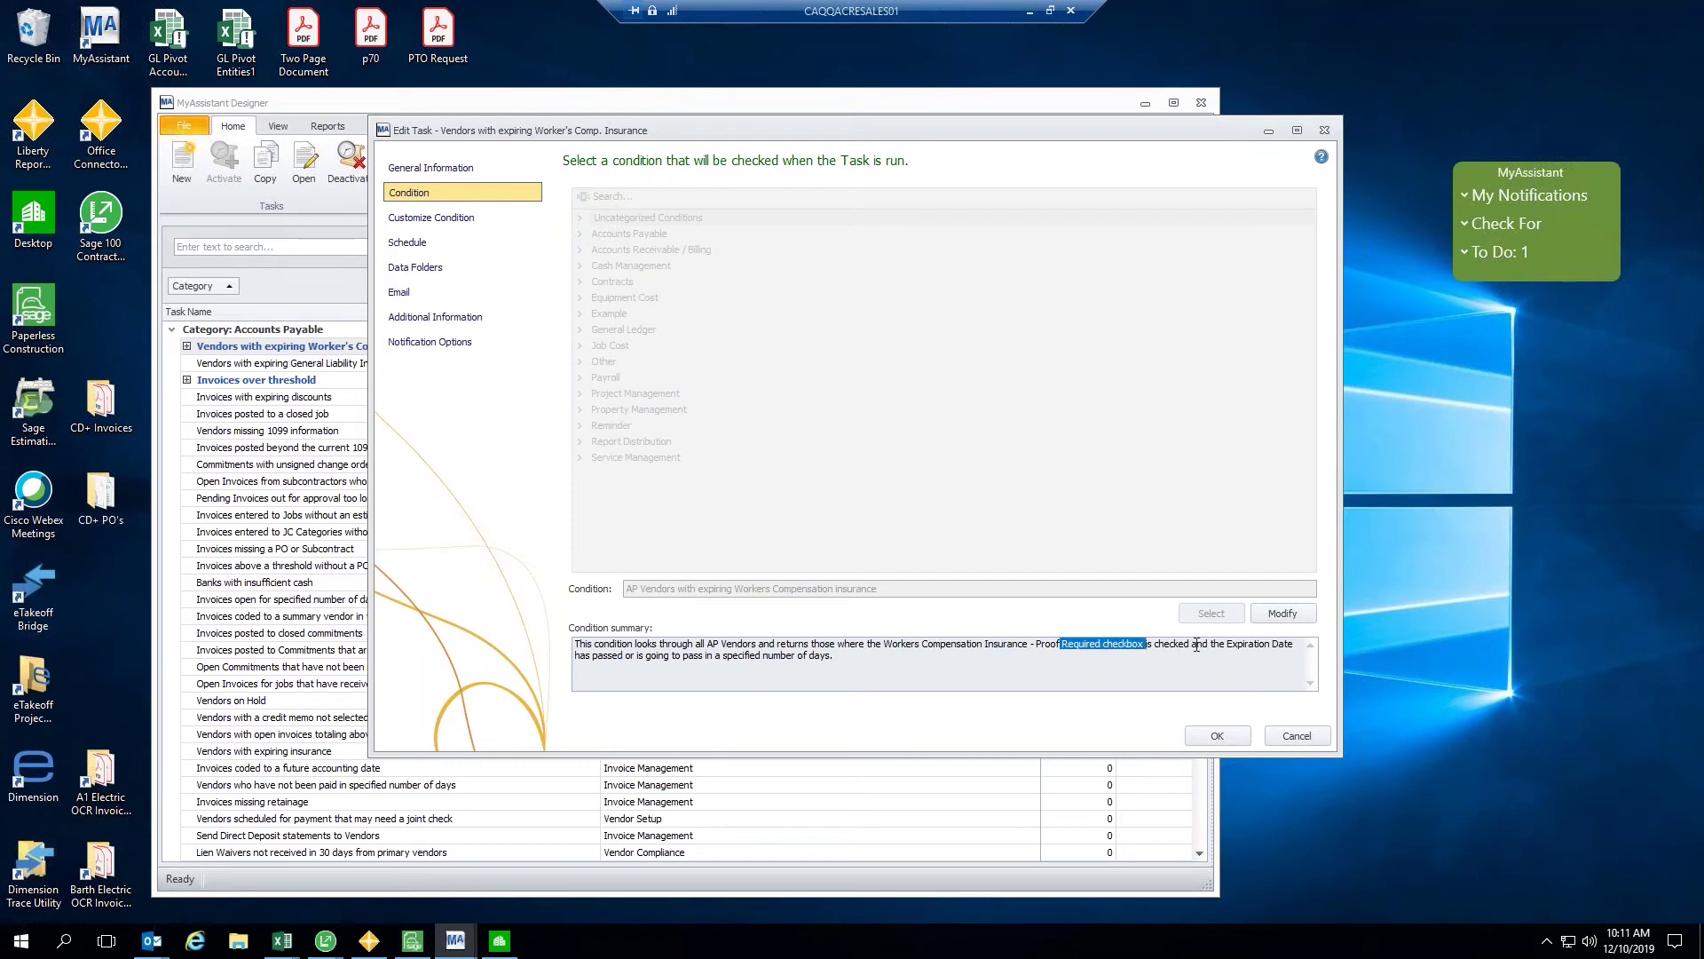
{"action": "left_click_drag", "start_coordinate": [608, 658], "coordinate": [847, 659]}
{"action": "left_click", "coordinate": [858, 660]}
{"action": "triple_click", "coordinate": [660, 644]}
{"action": "left_click", "coordinate": [860, 661]}
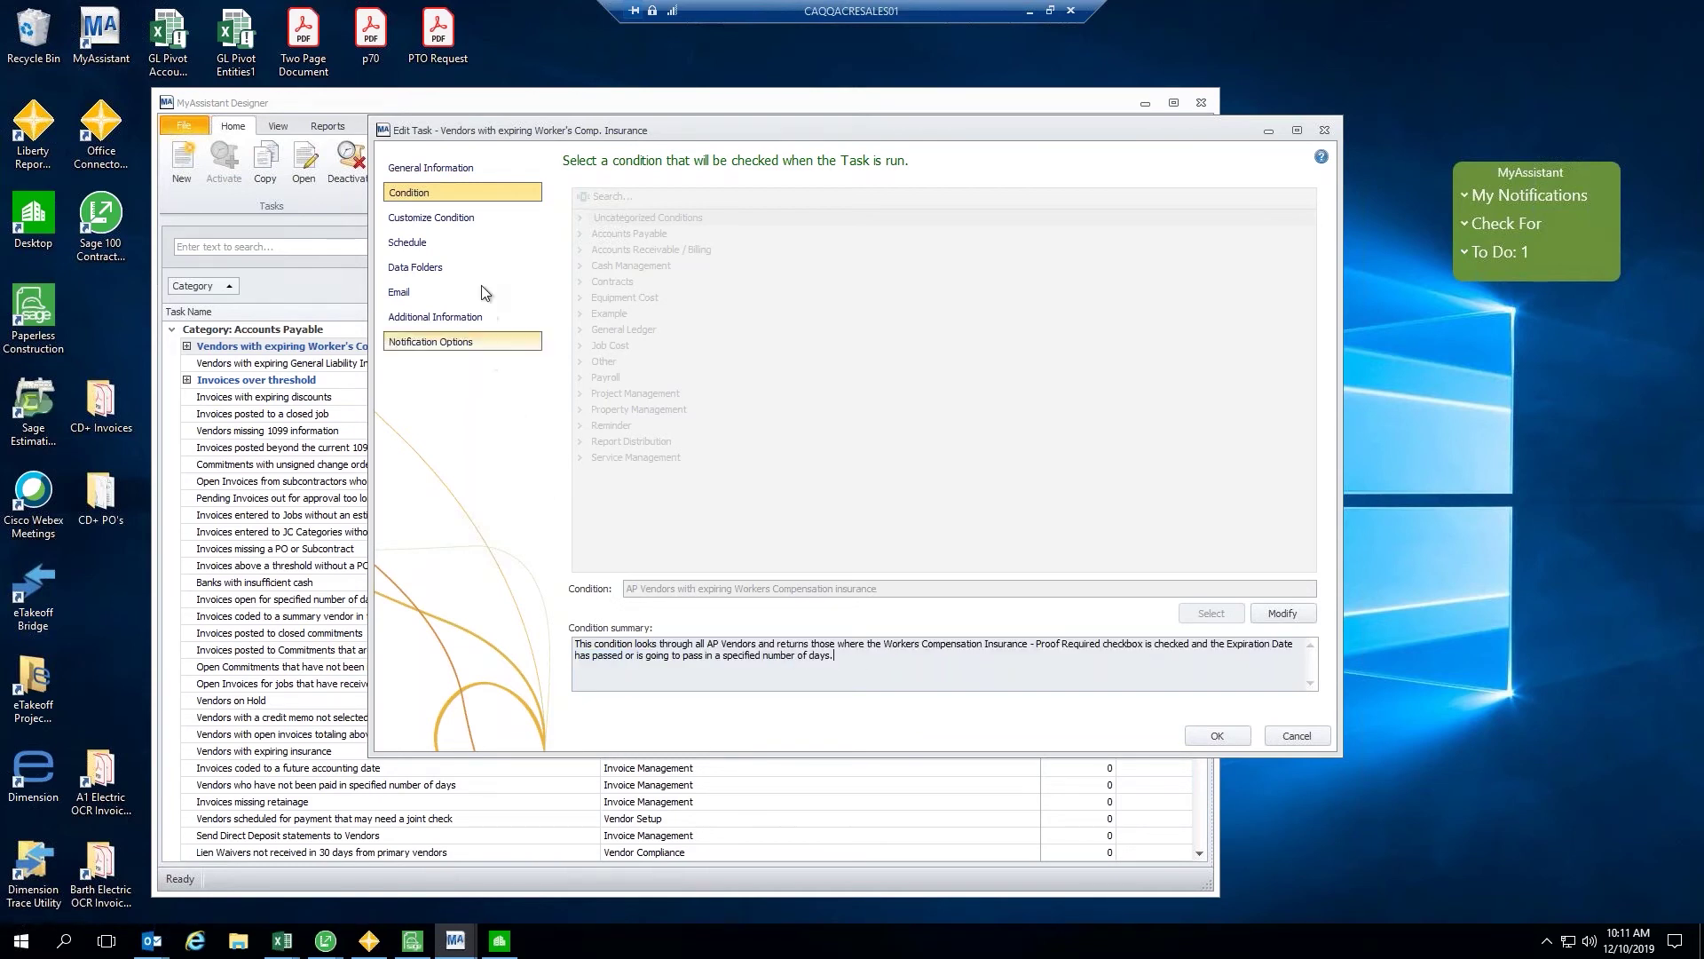
Lower Expiring In (Days) from 16 to 15, keep the Accounts Payable / Vendor Setup trigger, and view Data Folders.
{"action": "left_click", "coordinate": [442, 220]}
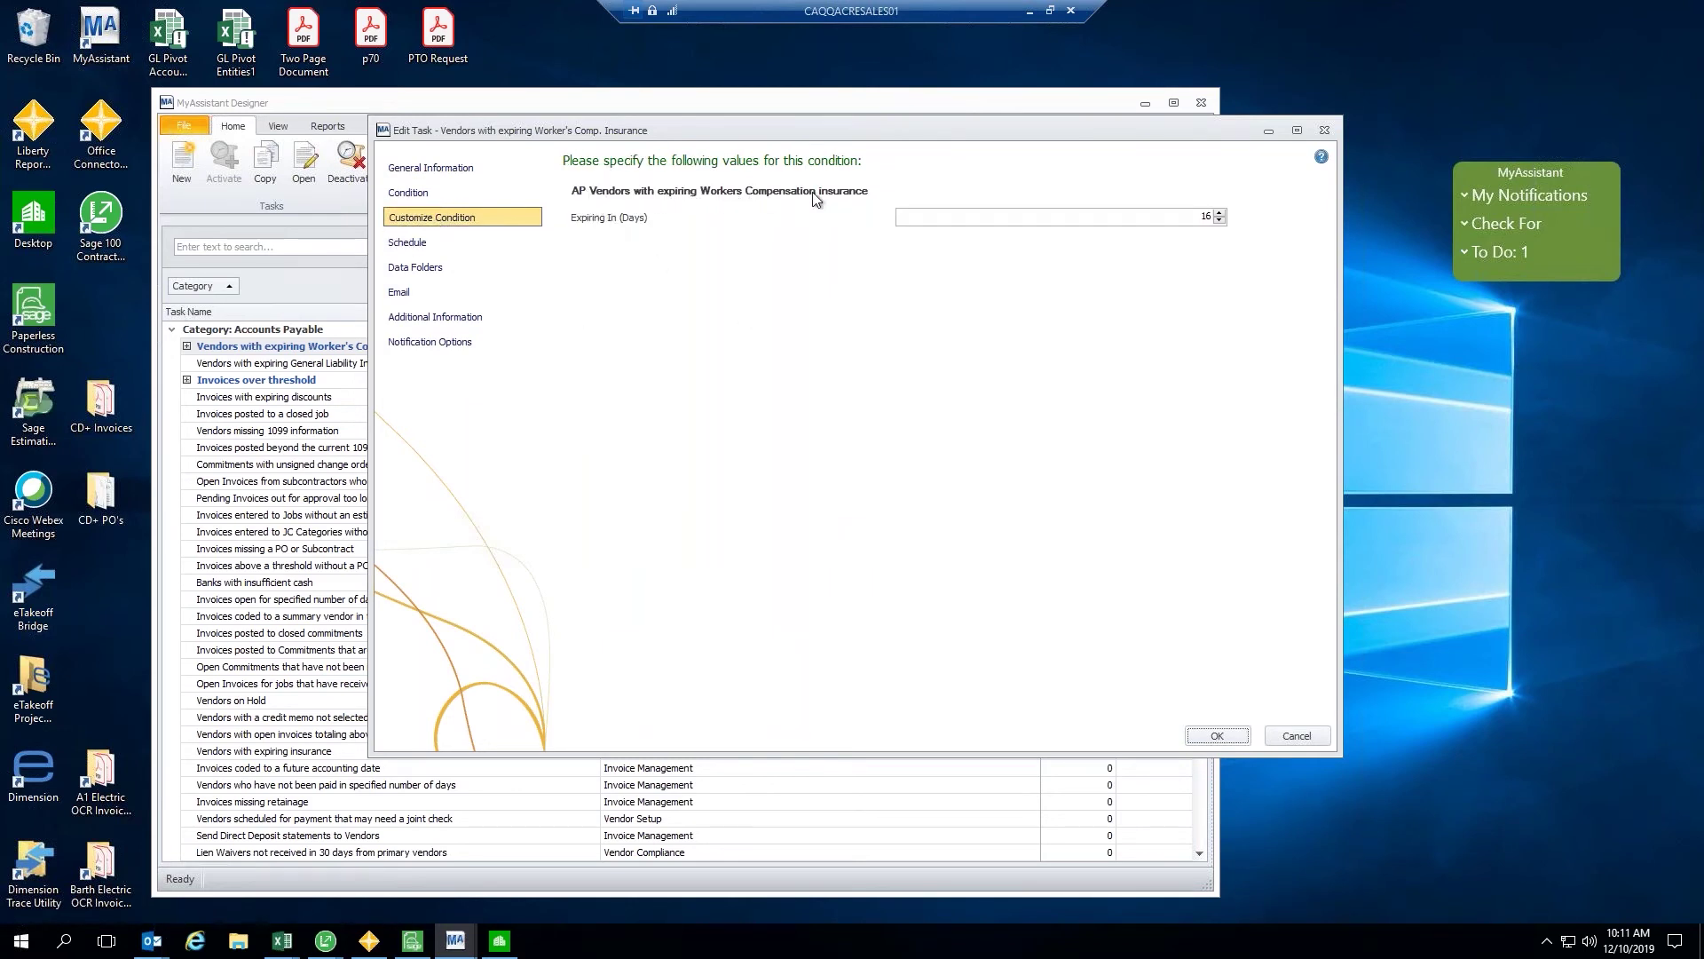
{"action": "left_click", "coordinate": [1220, 221]}
{"action": "left_click", "coordinate": [420, 248]}
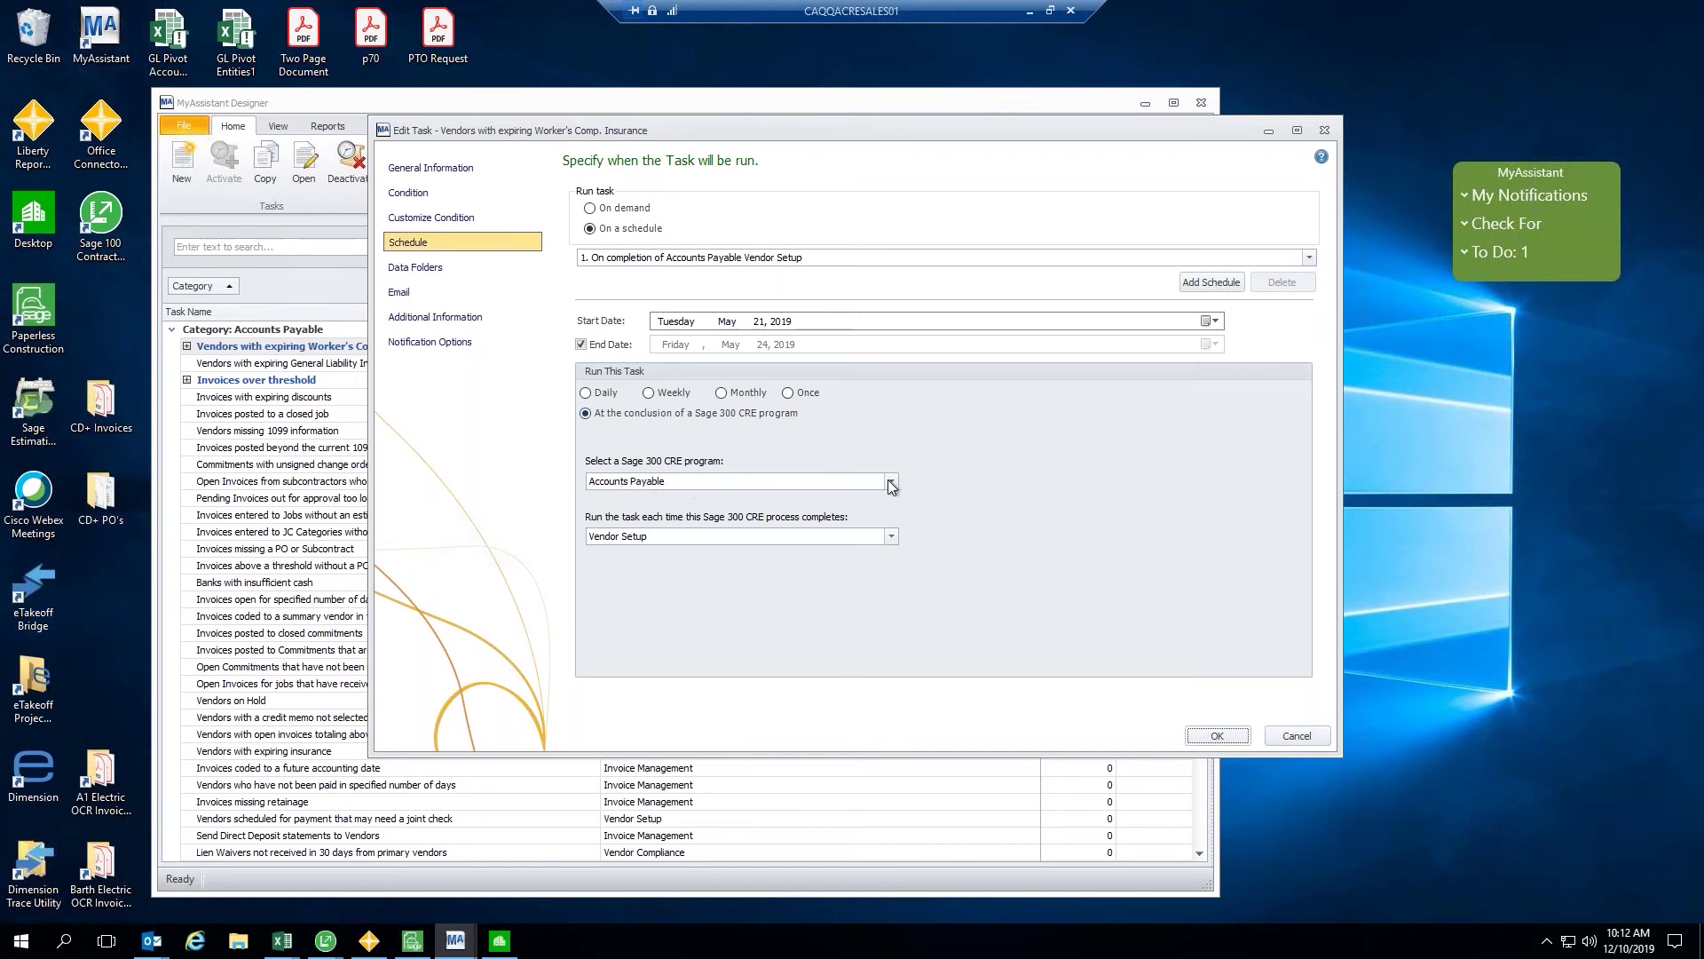
{"action": "left_click", "coordinate": [790, 483]}
{"action": "left_click", "coordinate": [630, 494]}
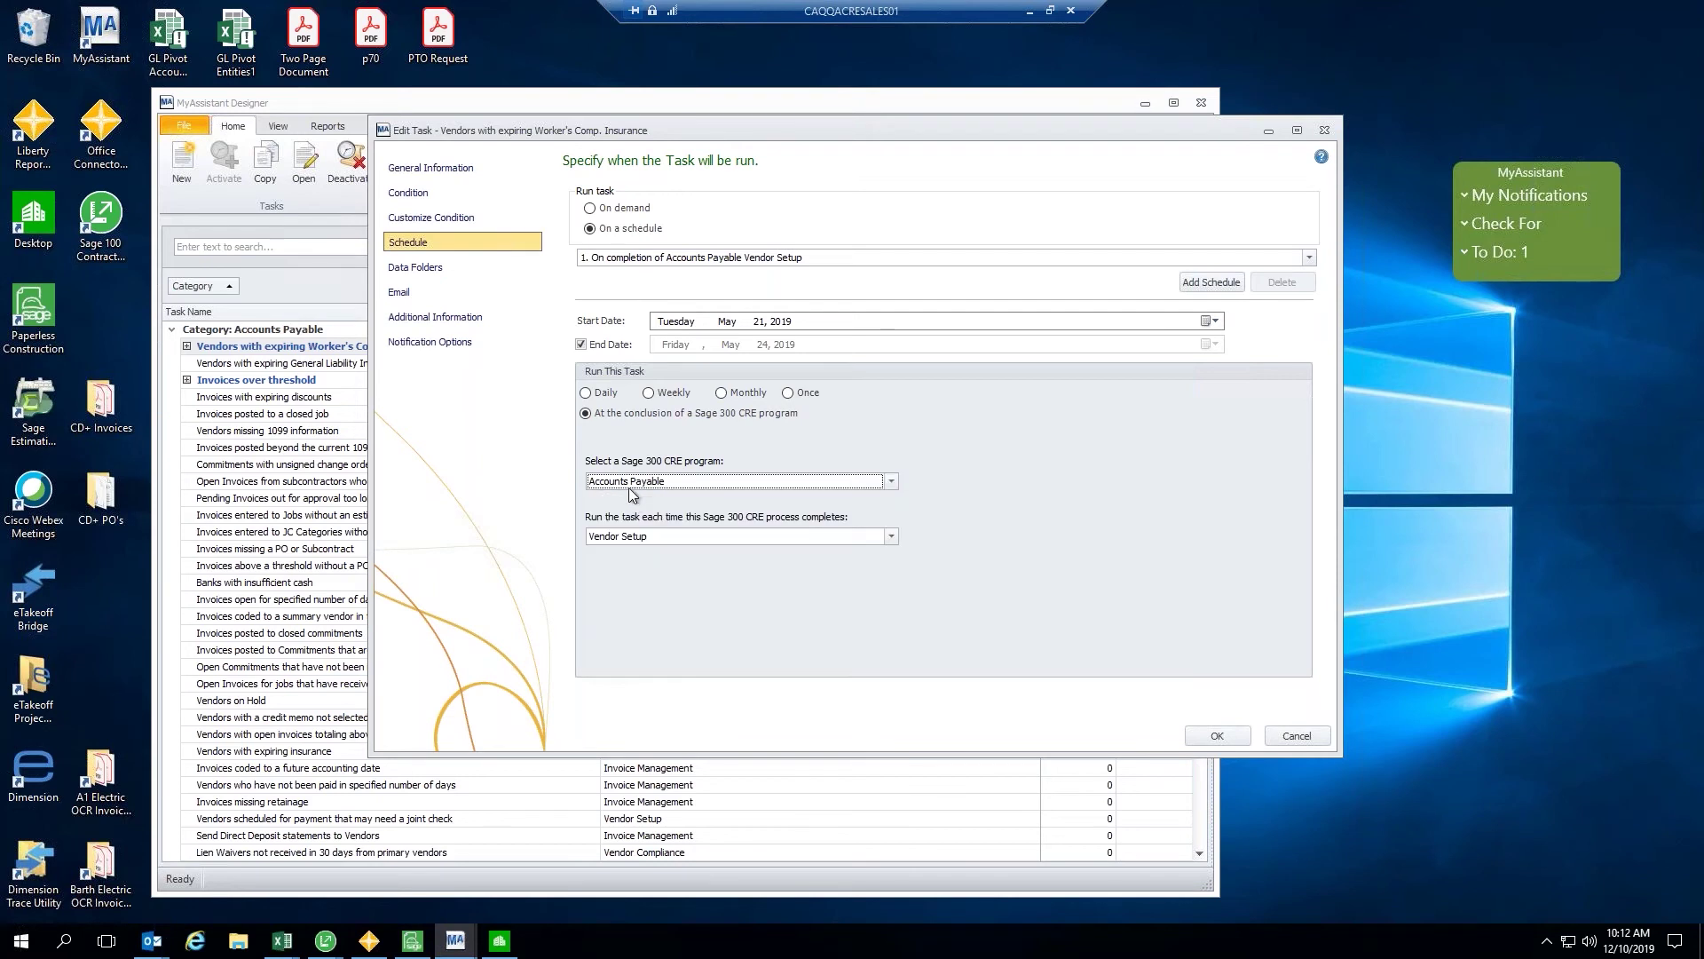
{"action": "left_click", "coordinate": [896, 543]}
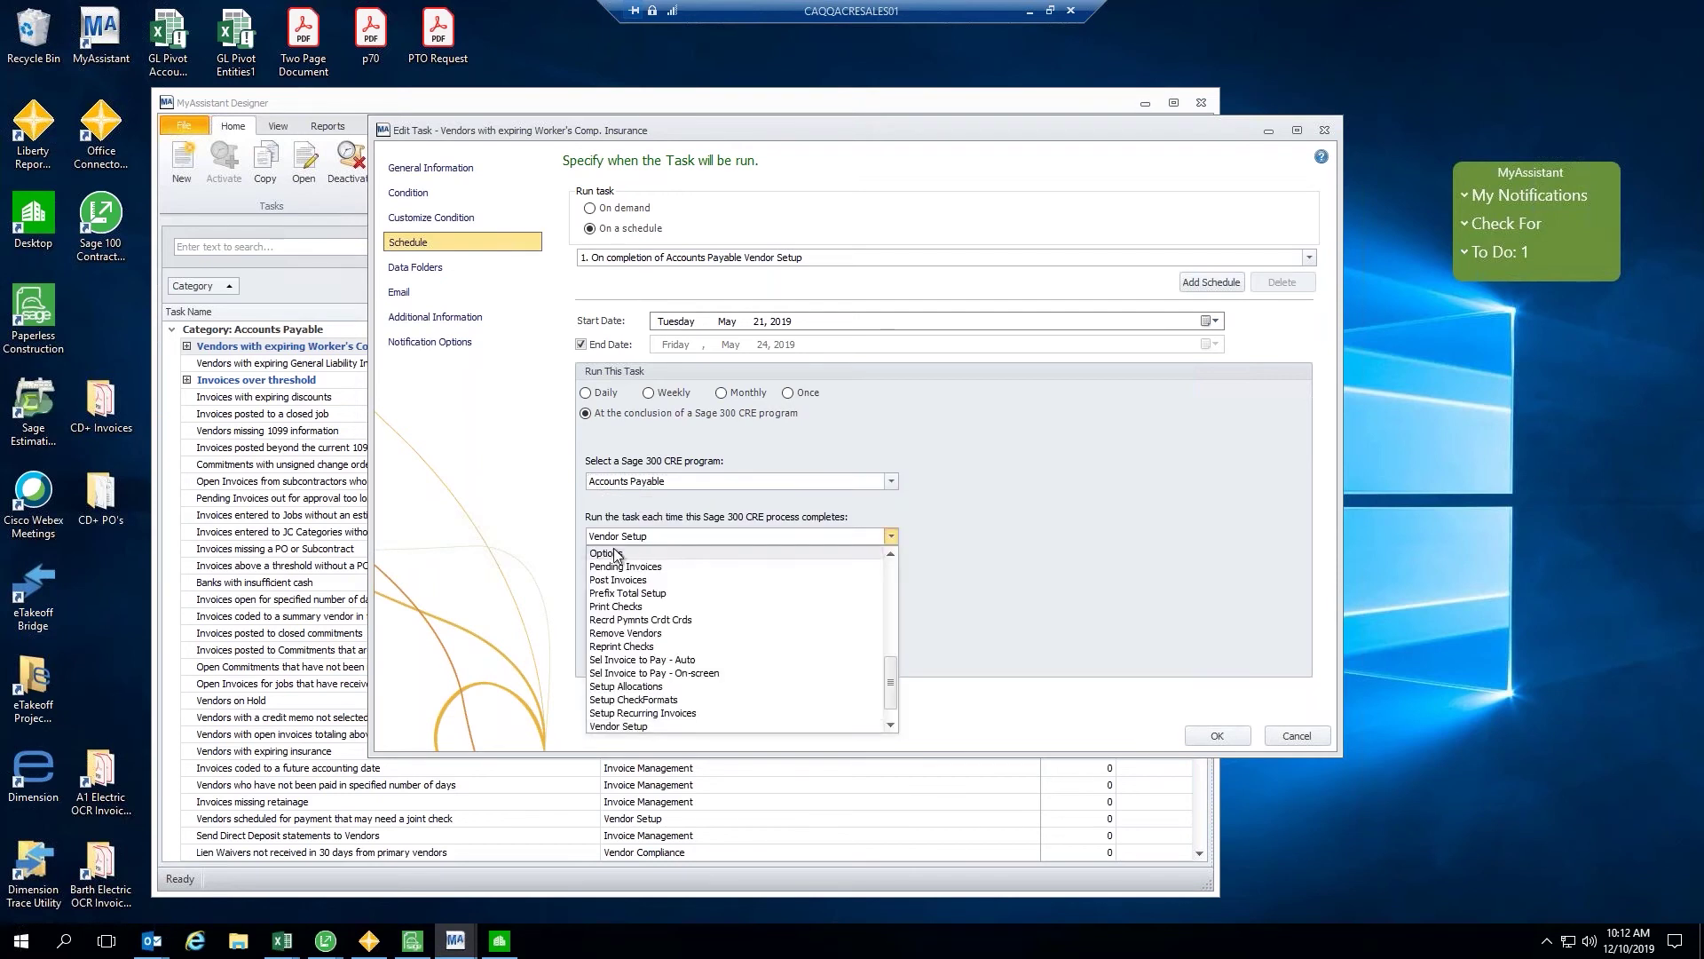
{"action": "left_click", "coordinate": [716, 533]}
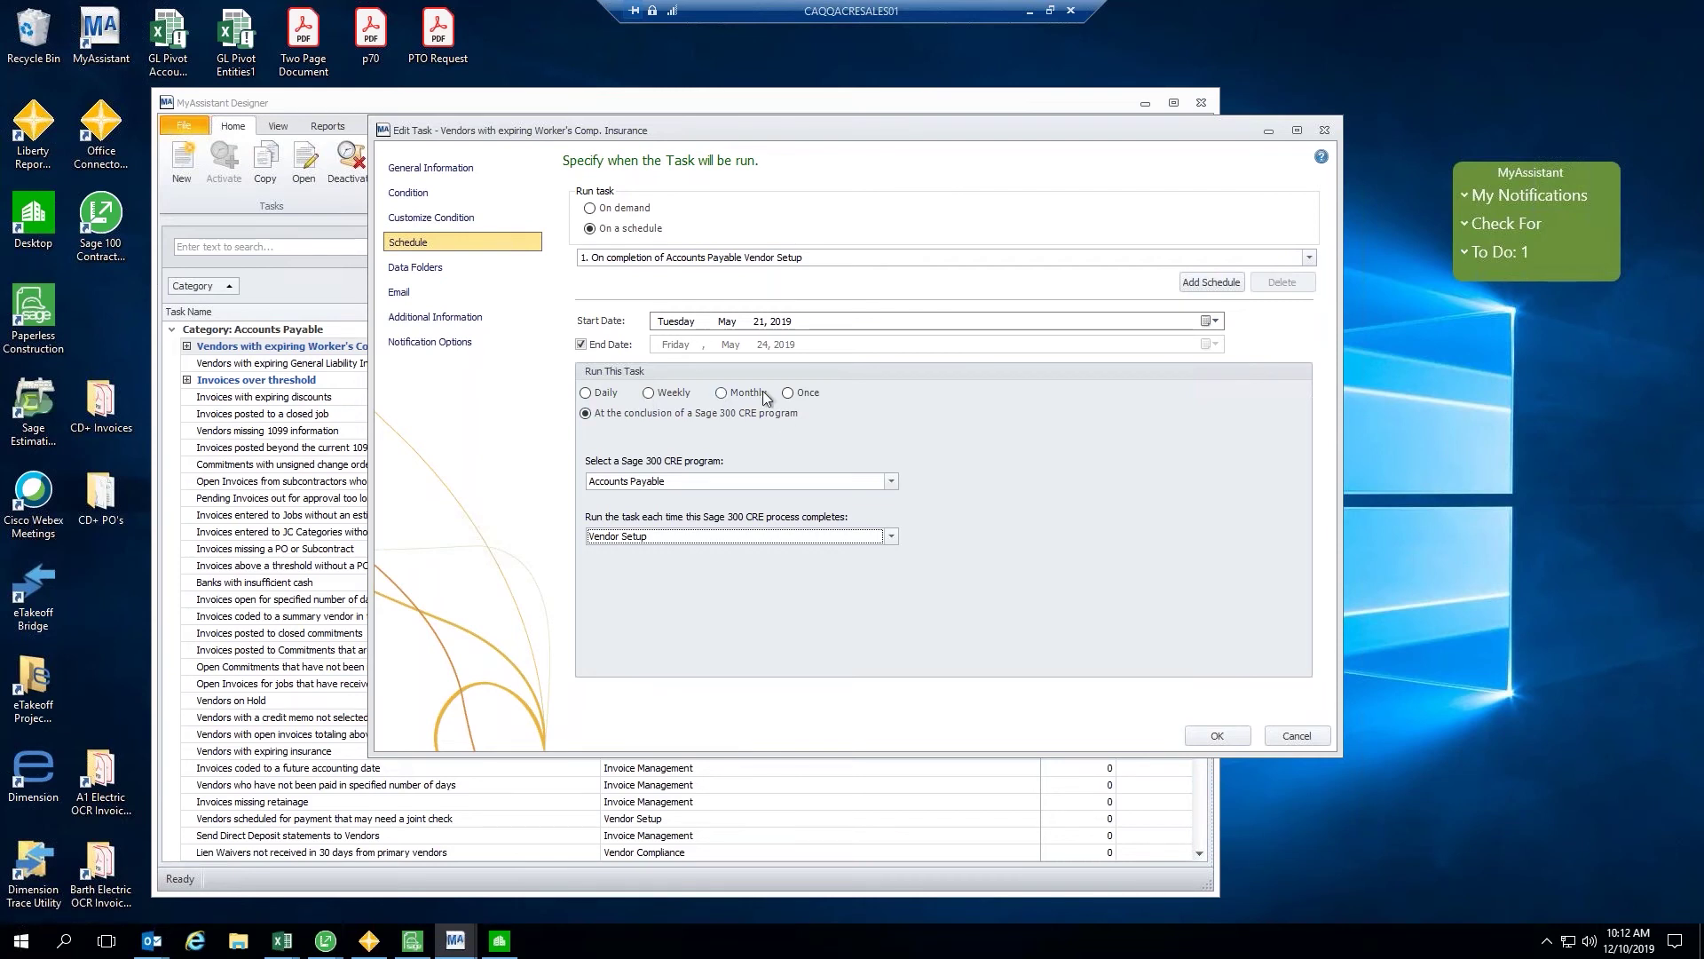
{"action": "left_click", "coordinate": [431, 276]}
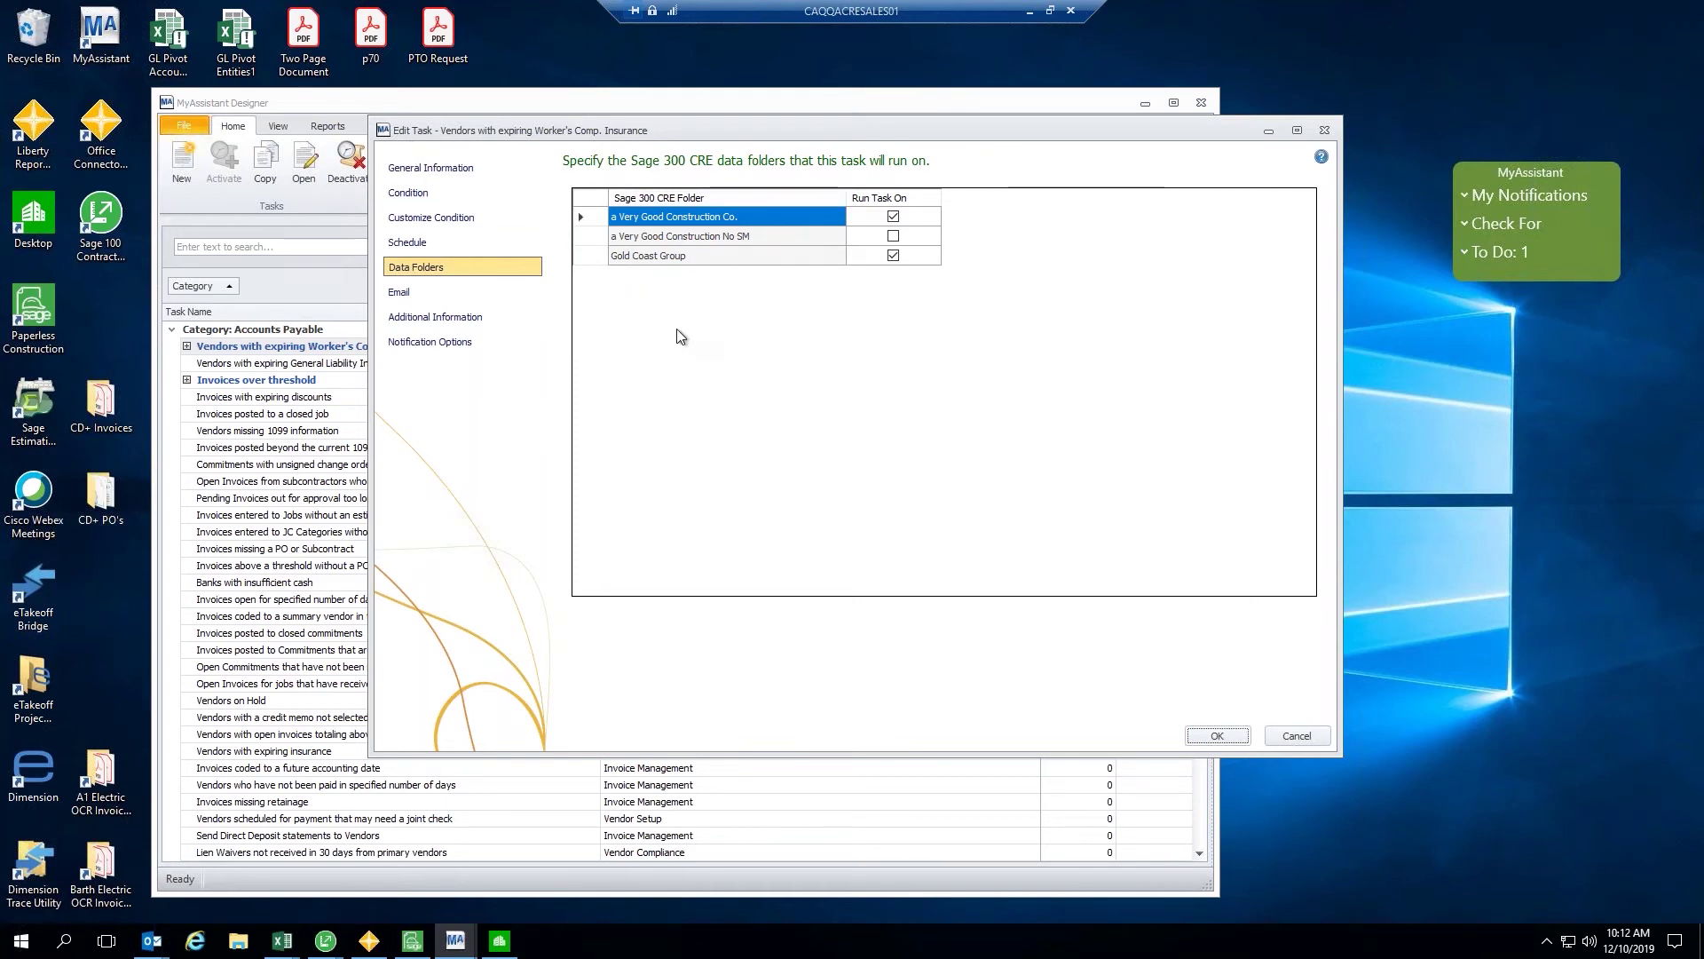
Show the Email page with subject 'Vendors with expiring Worker's Comp. Insurance'.
{"action": "left_click", "coordinate": [419, 296]}
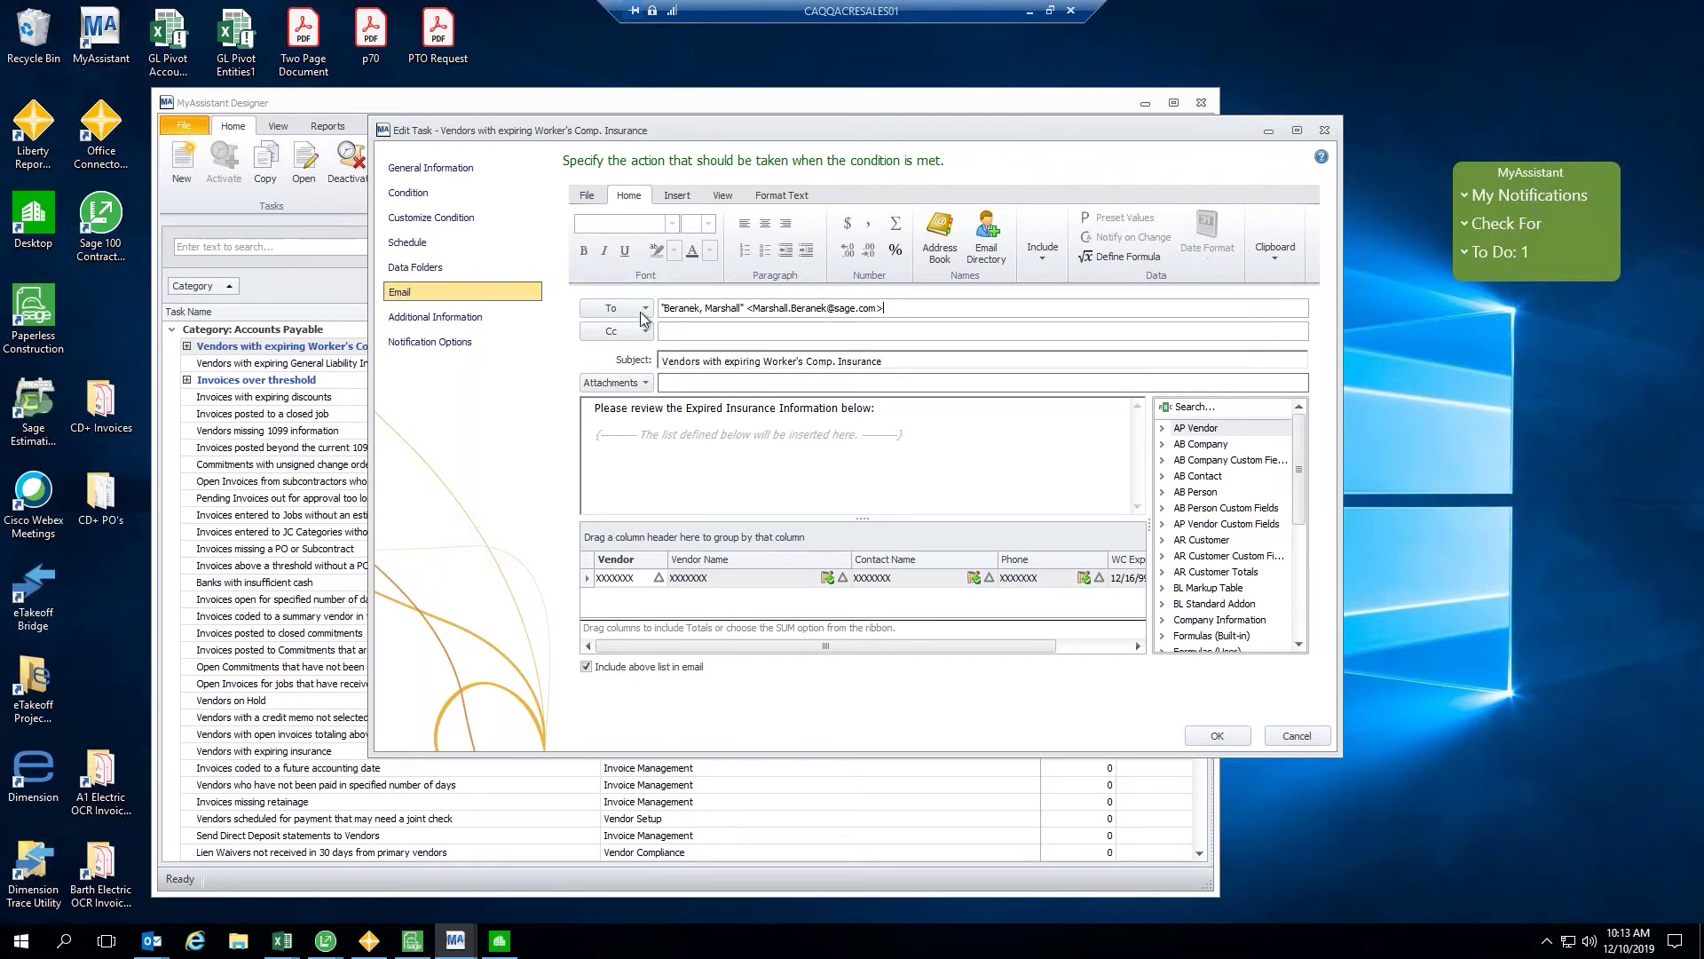
Look over the email's recipient sources and attachment types without changing them.
{"action": "left_click", "coordinate": [633, 315]}
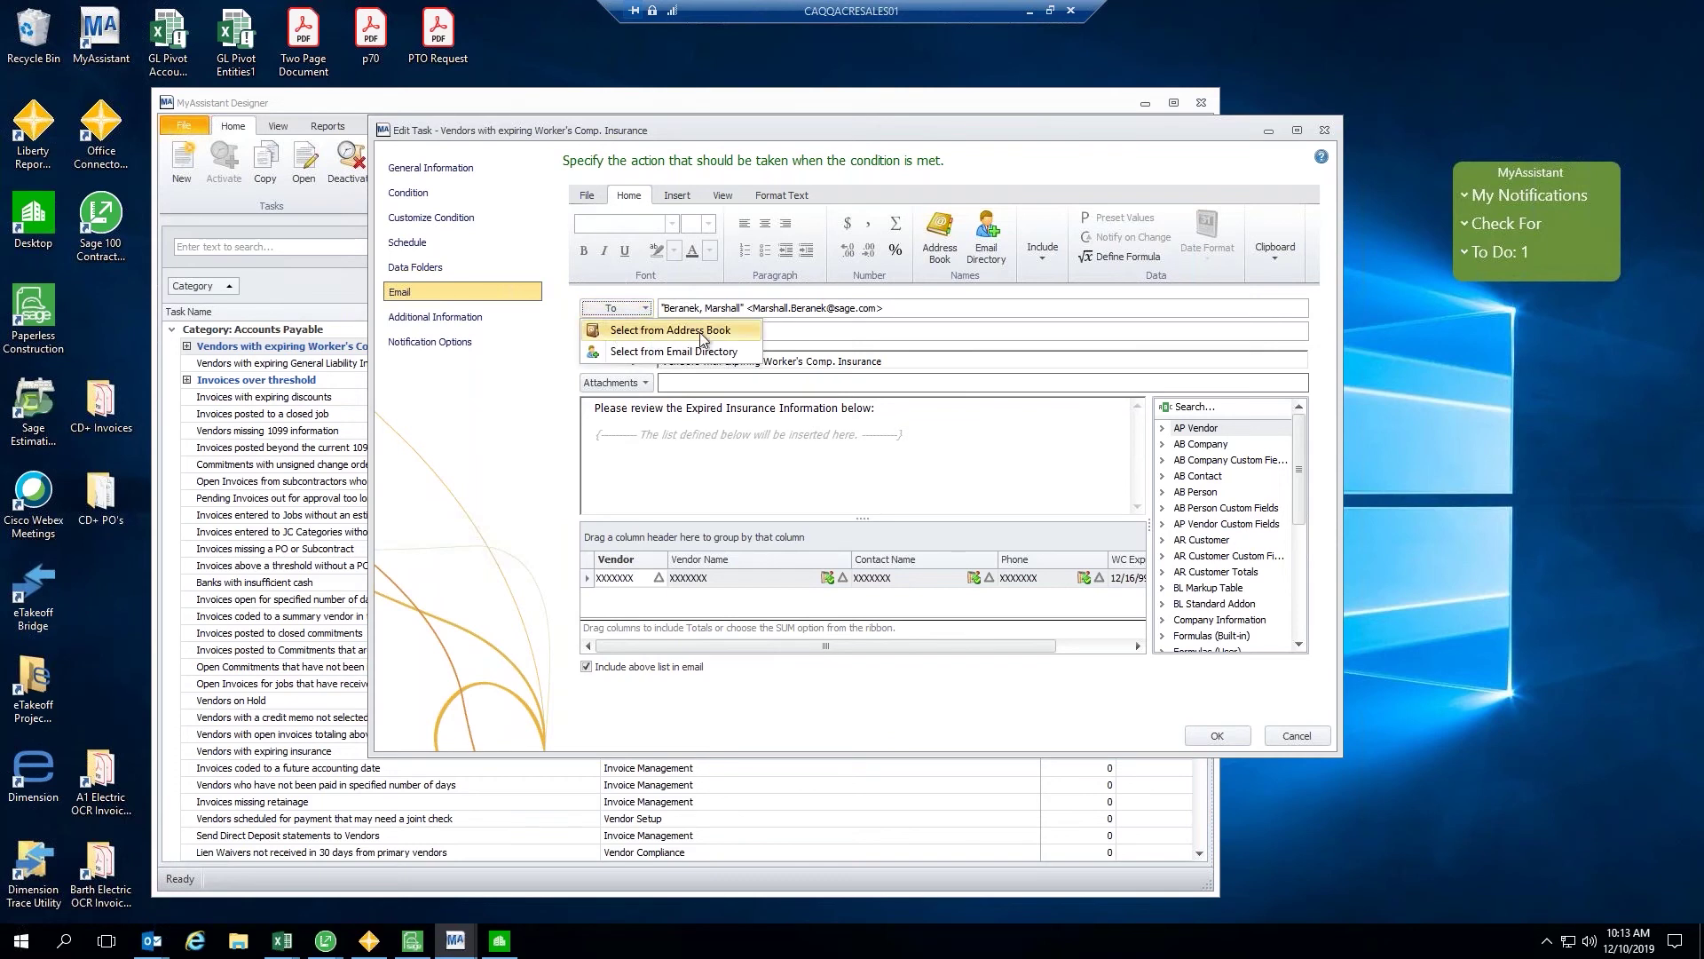
{"action": "left_click", "coordinate": [945, 157]}
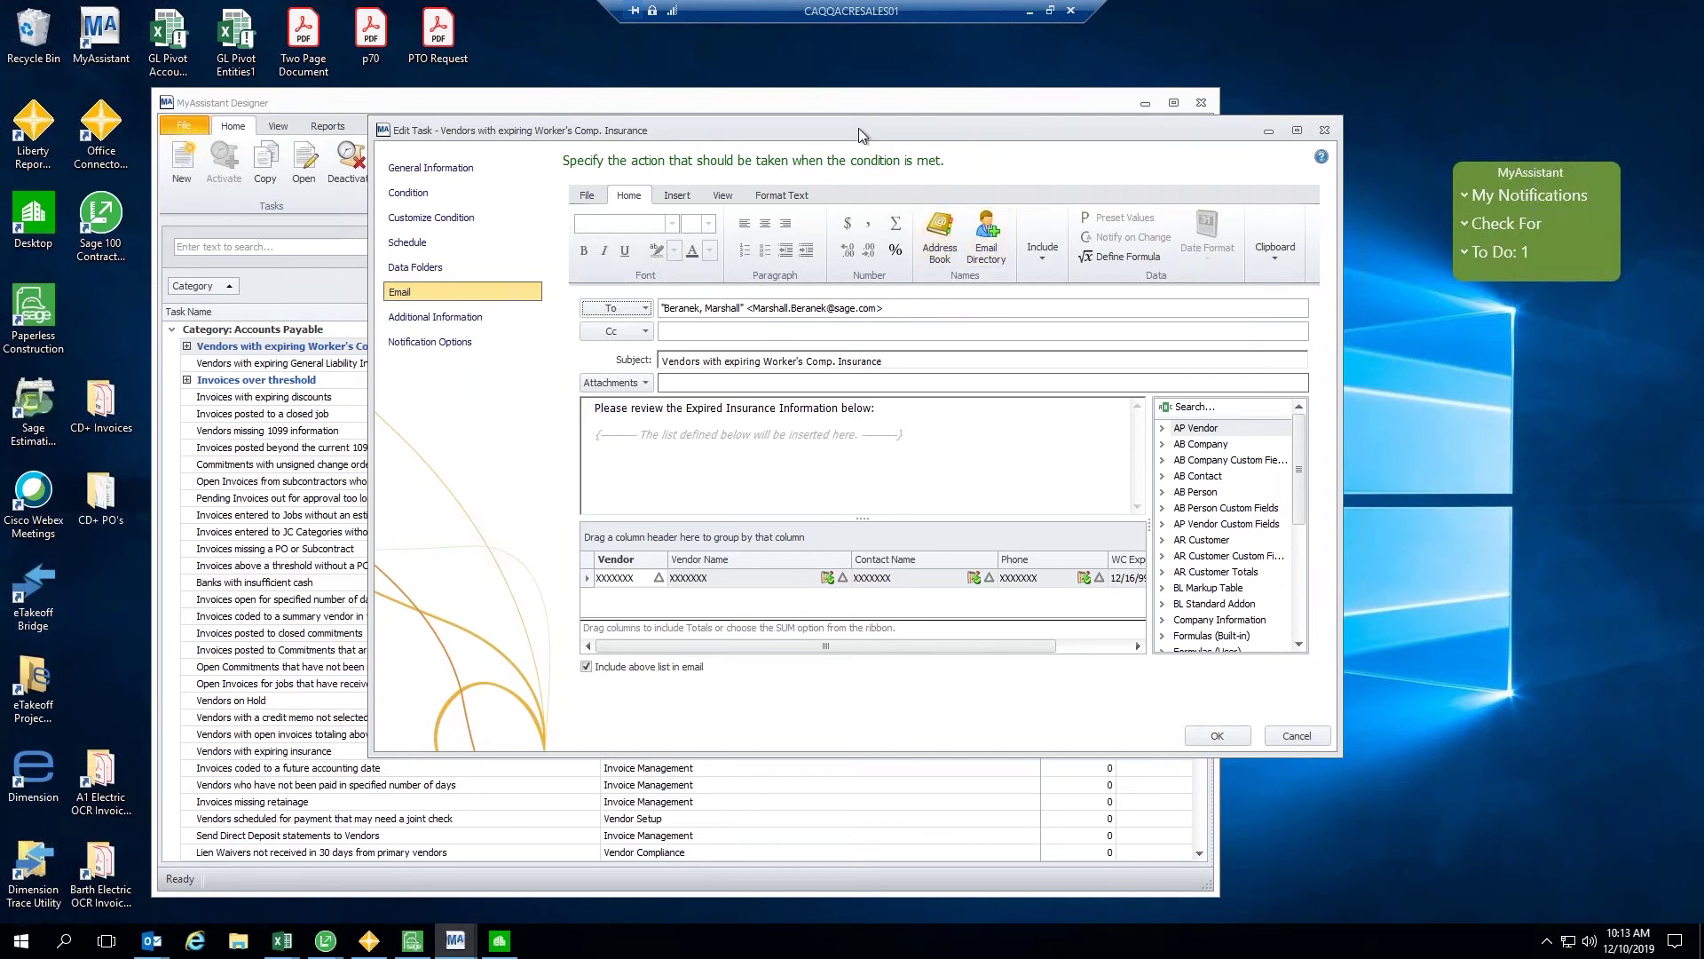
{"action": "left_click", "coordinate": [619, 384]}
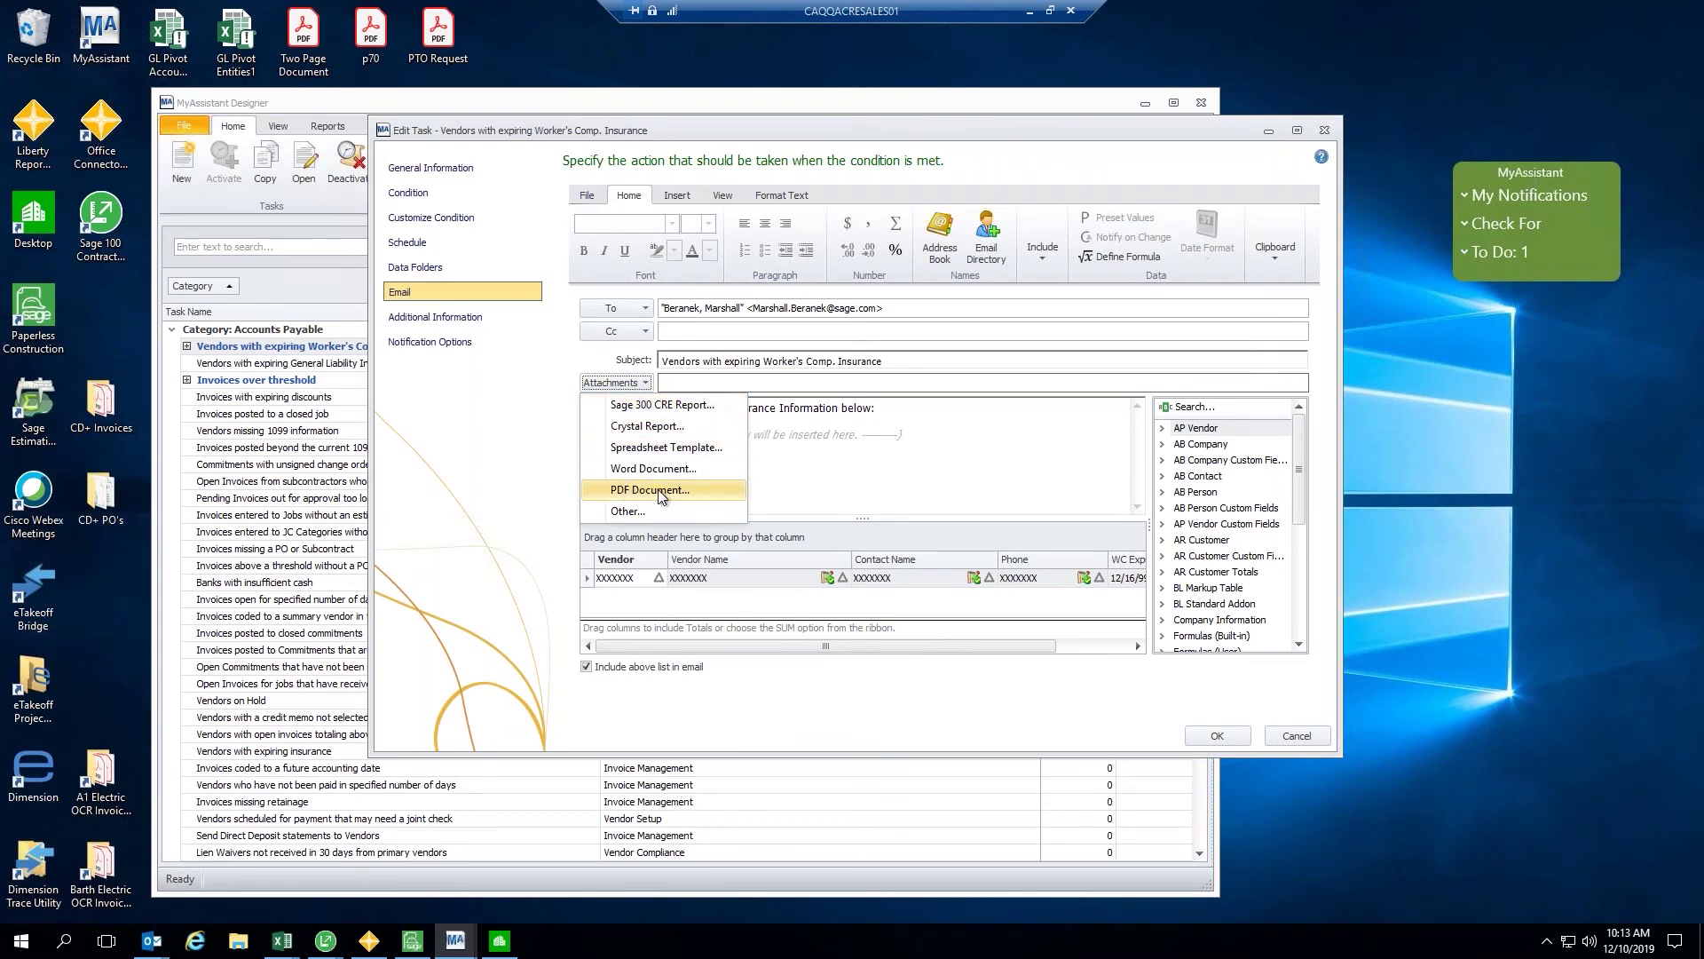
{"action": "left_click", "coordinate": [547, 429]}
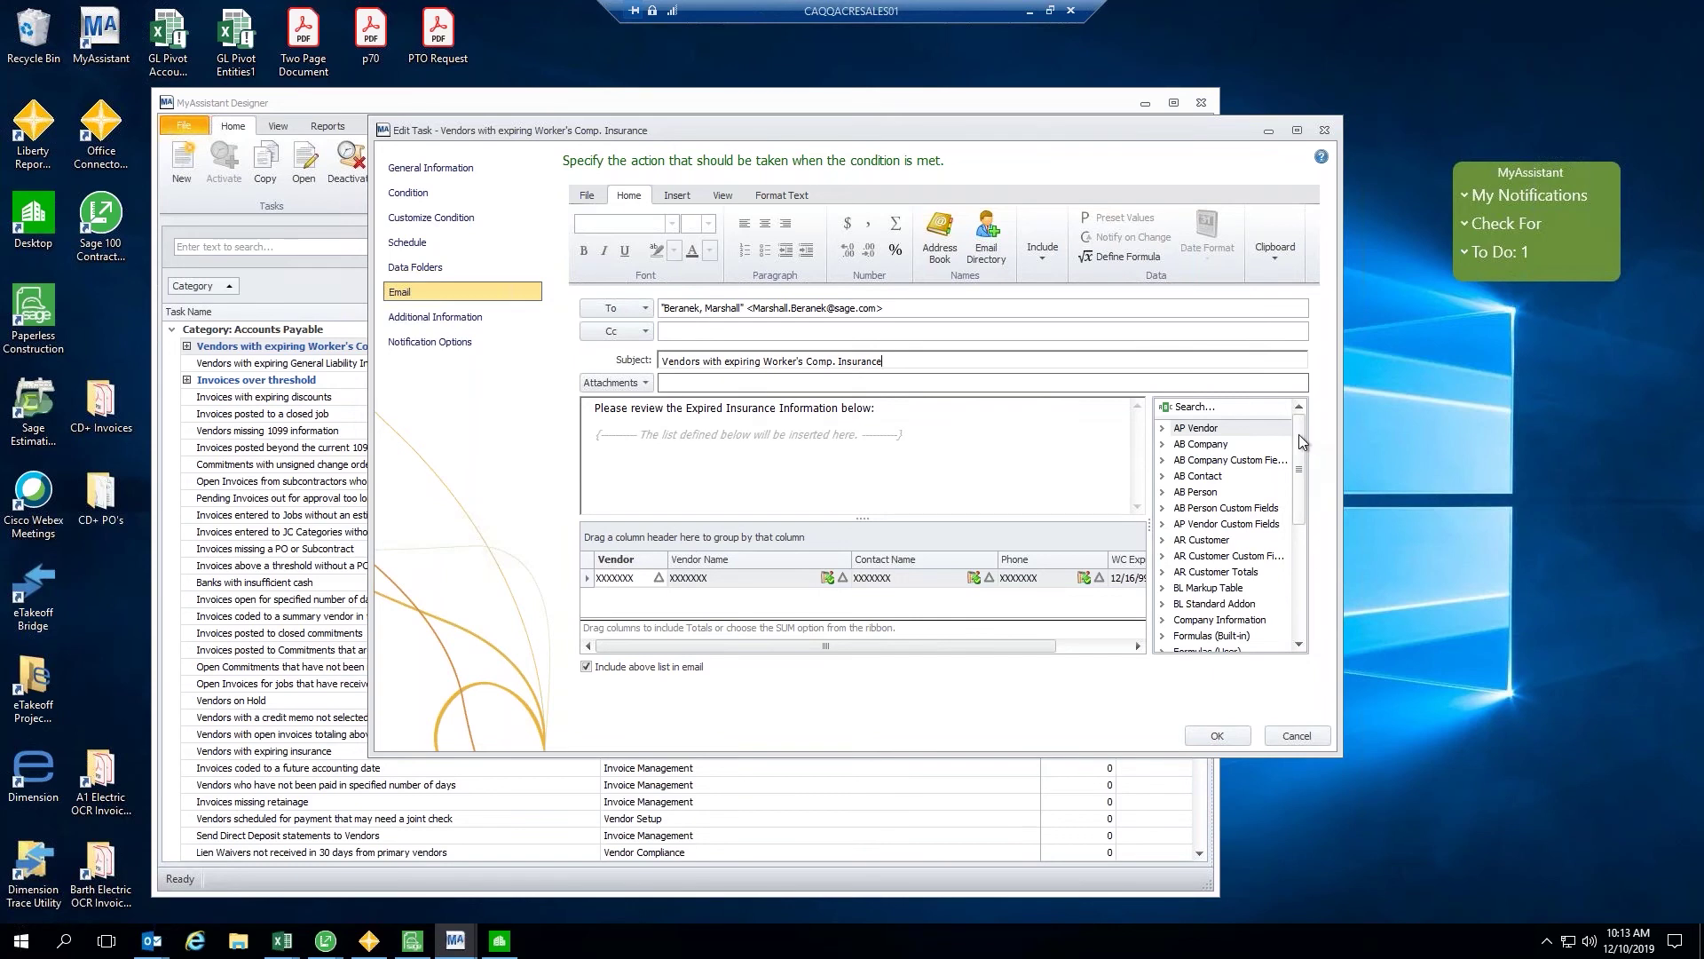
Add a new first line 'Dear {AP Vendor.Name},' to the email body.
{"action": "left_click", "coordinate": [1163, 429]}
{"action": "left_click", "coordinate": [1202, 539]}
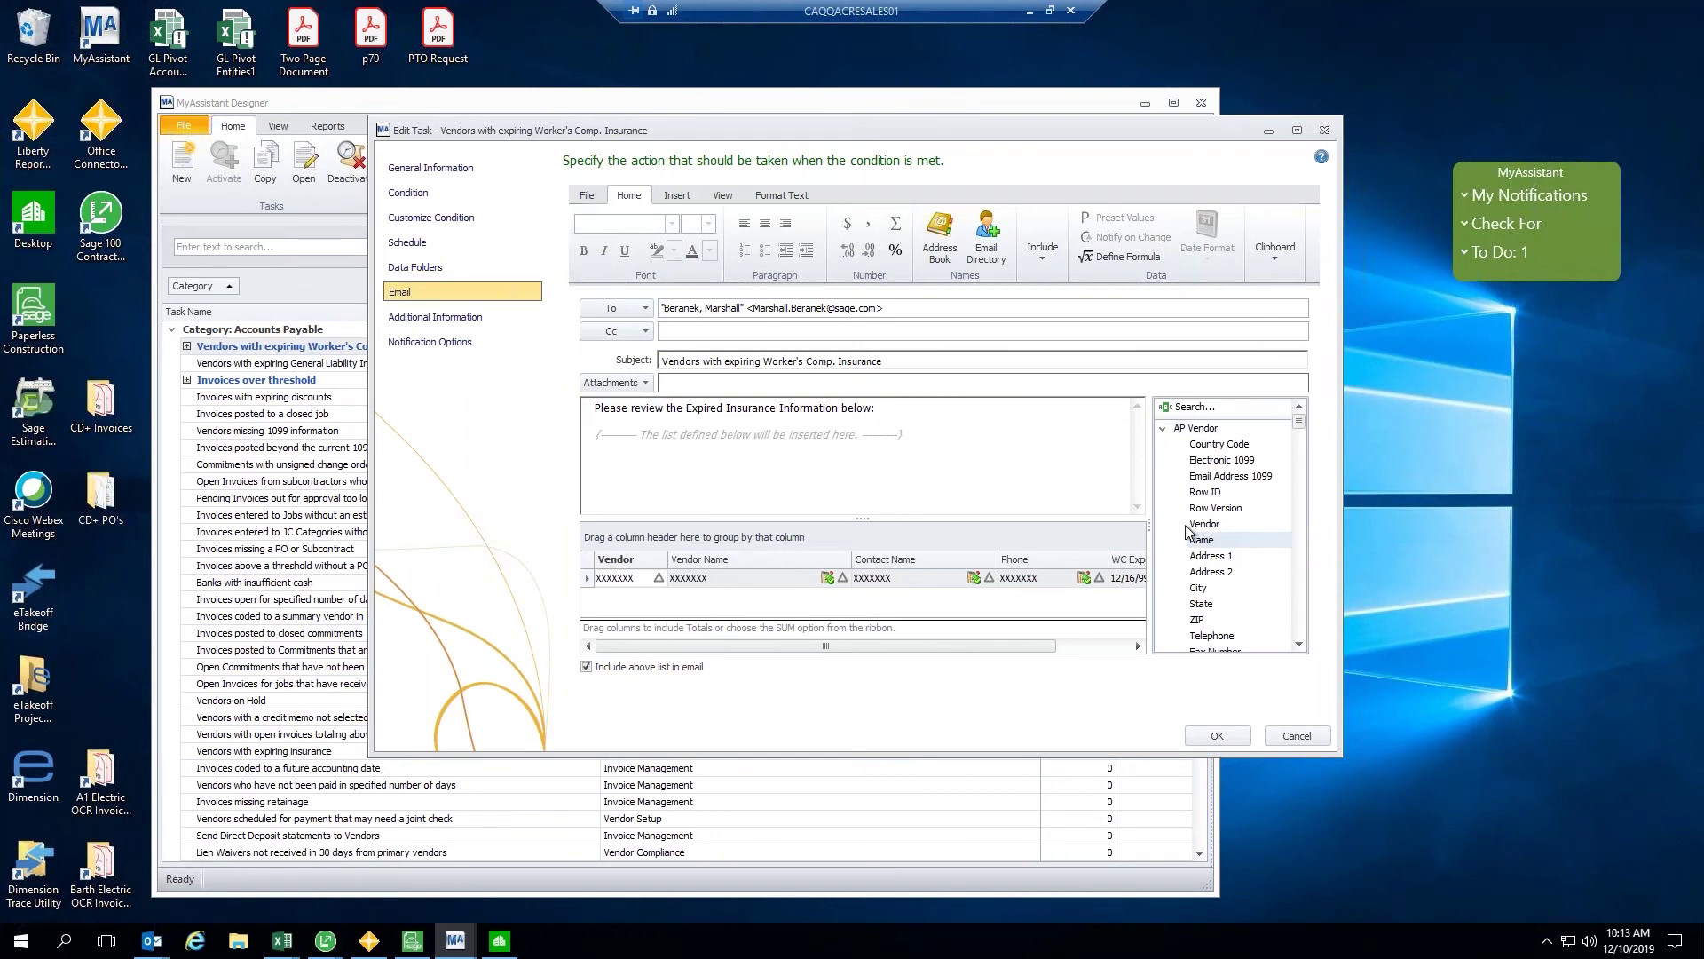
{"action": "left_click", "coordinate": [593, 409]}
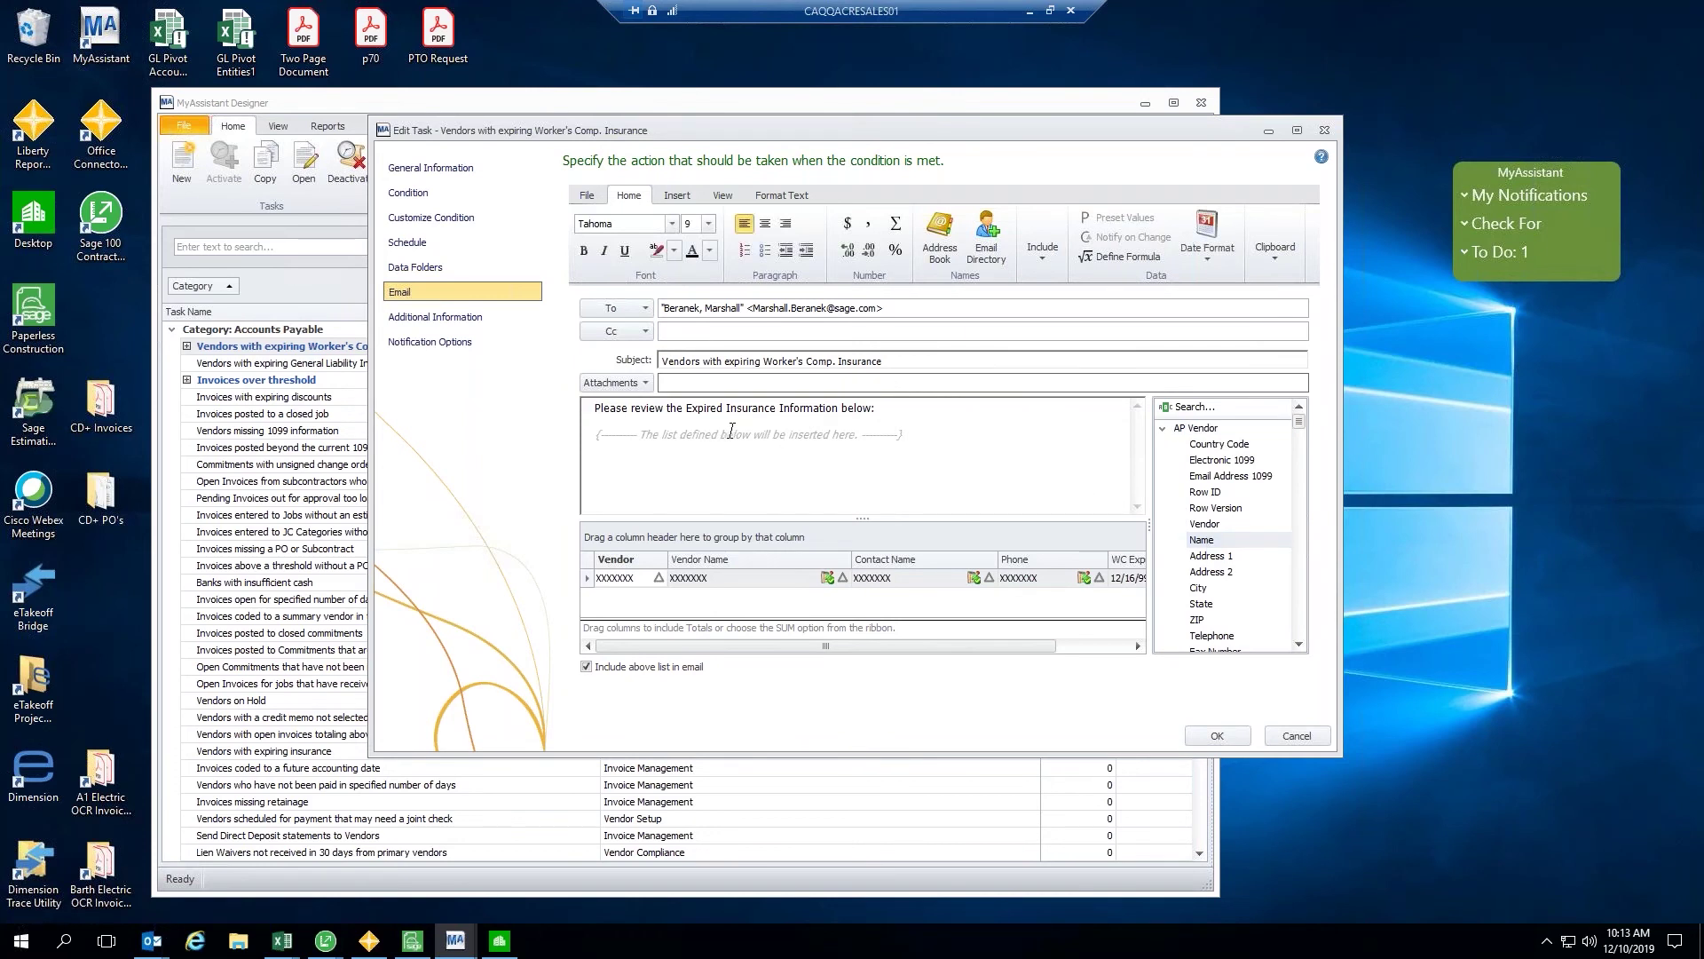
{"action": "key", "text": "Return"}
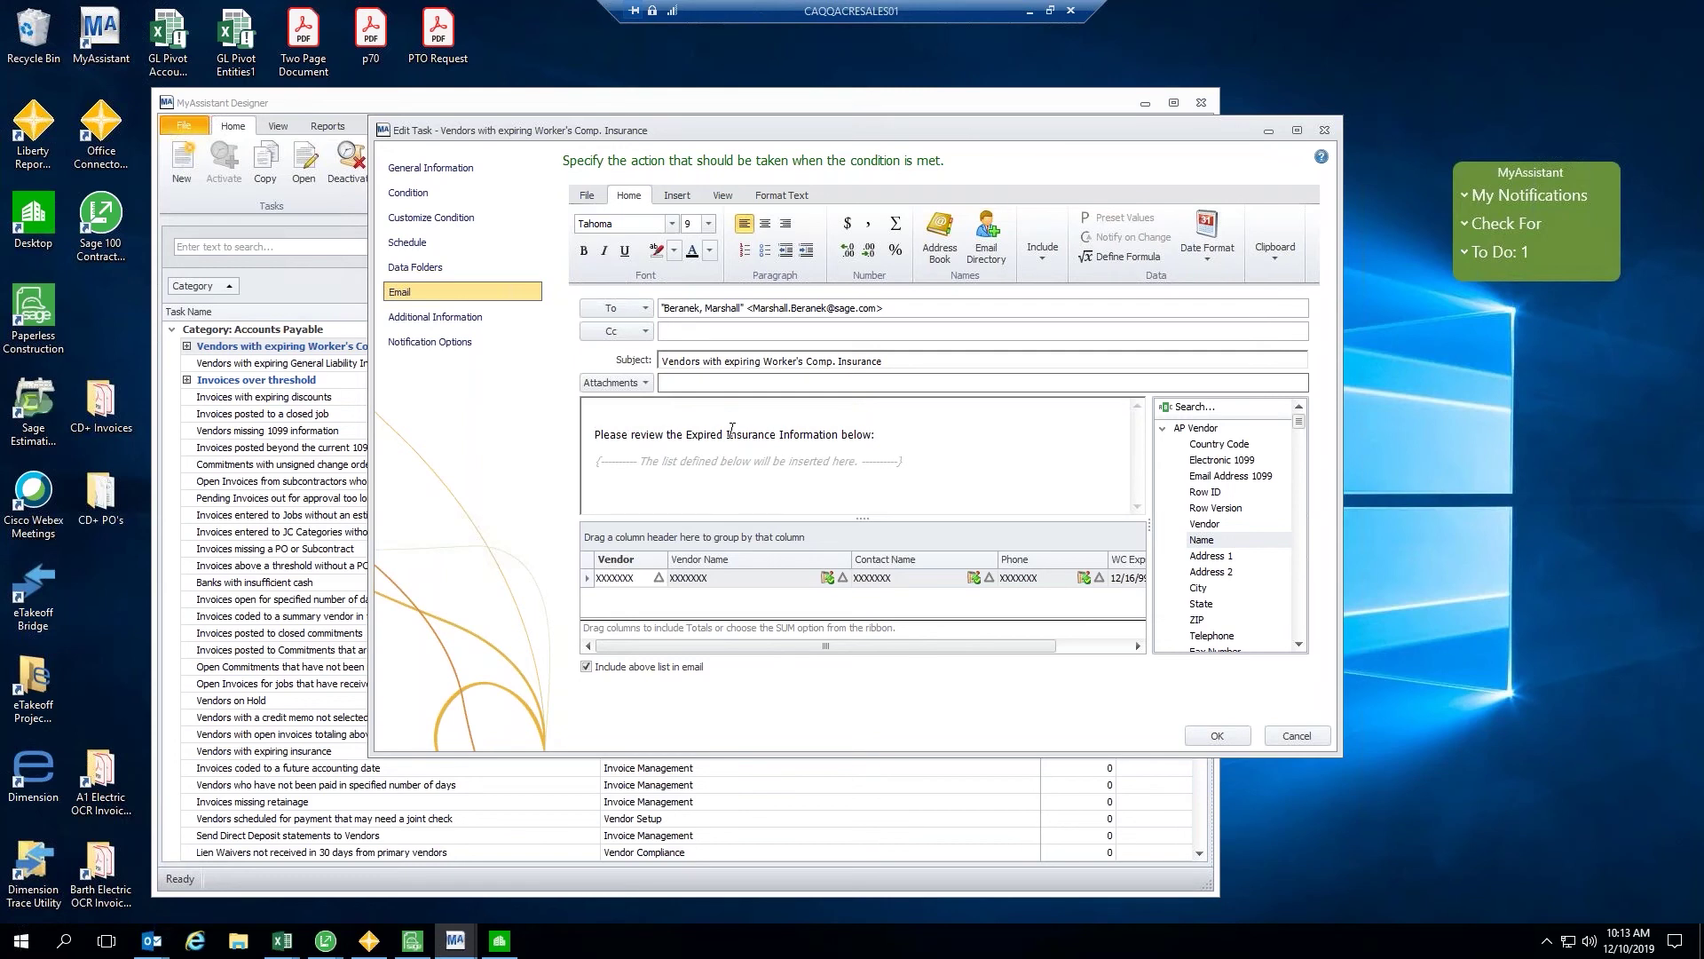
{"action": "type", "text": "Dear"}
{"action": "double_click", "coordinate": [1204, 539]}
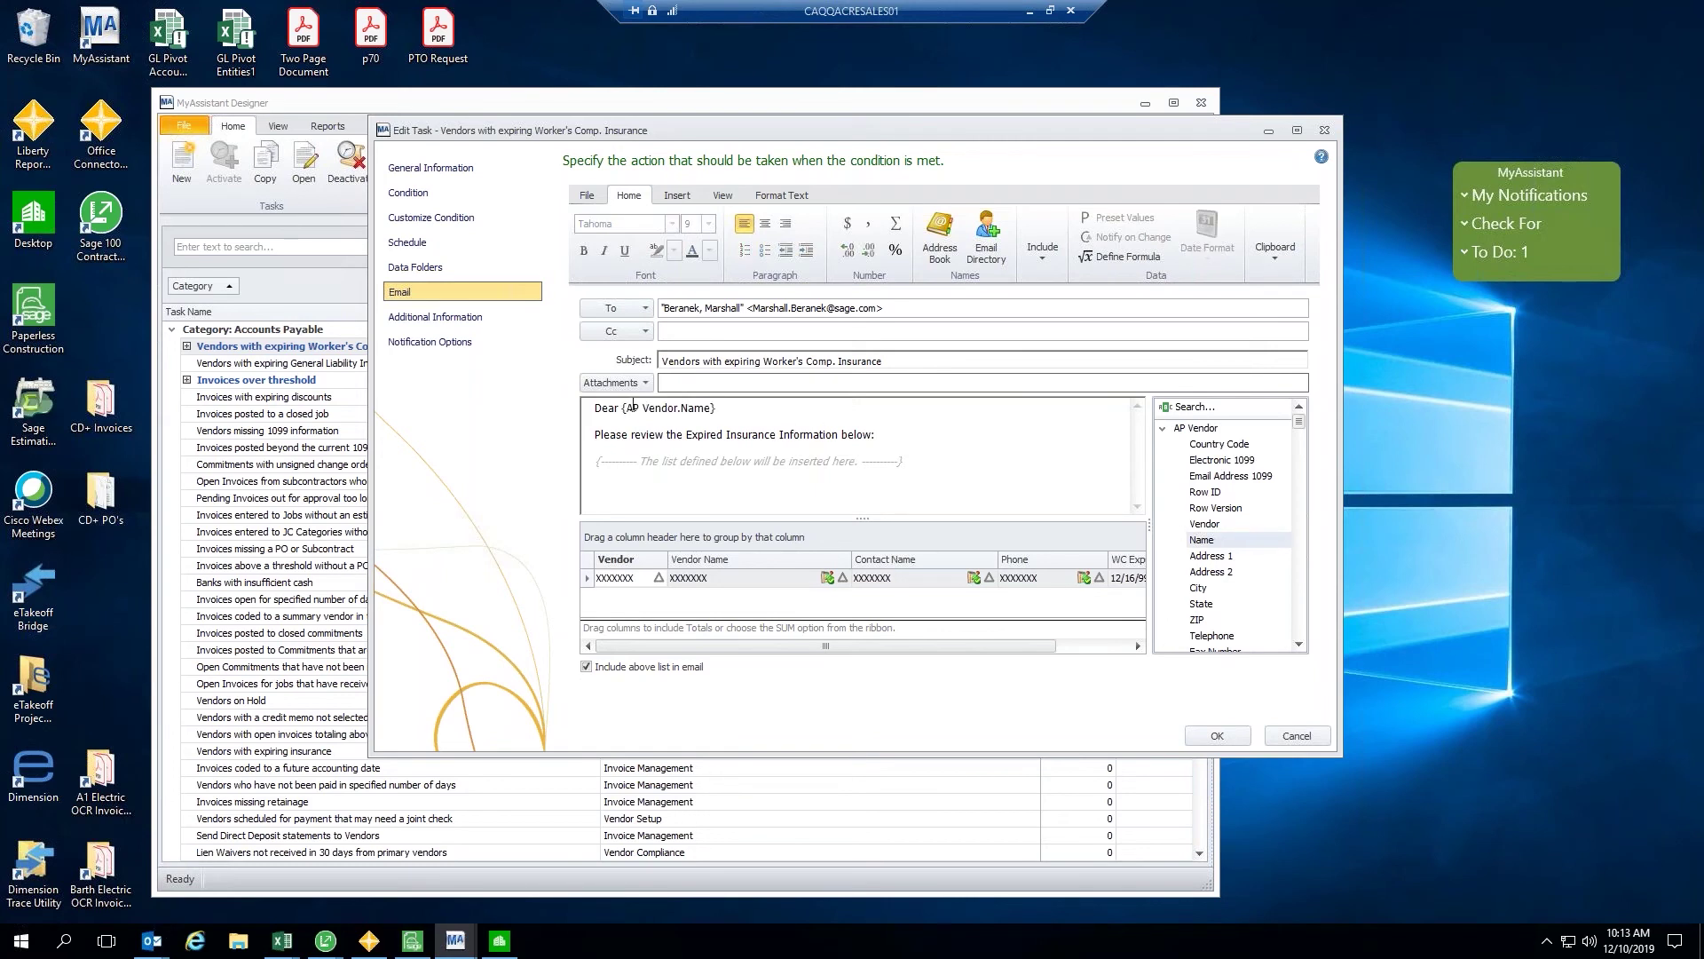
{"action": "left_click", "coordinate": [727, 408]}
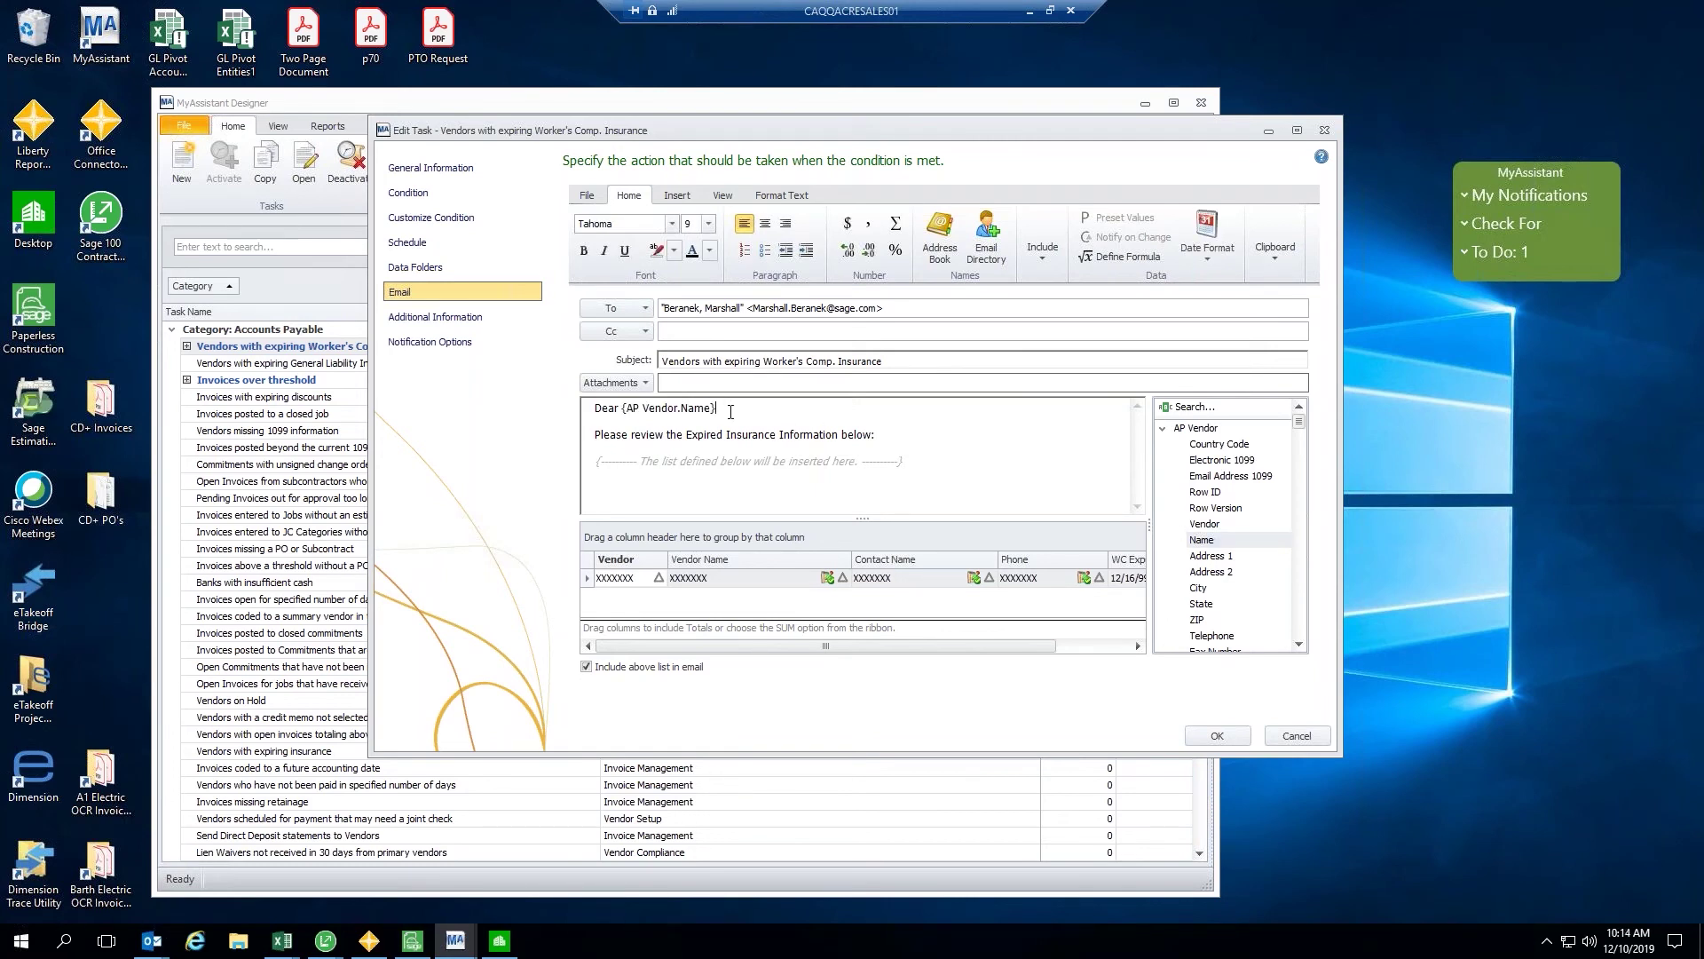
{"action": "type", "text": ","}
{"action": "left_click_drag", "start_coordinate": [653, 407], "coordinate": [710, 408]}
{"action": "left_click", "coordinate": [736, 408]}
{"action": "left_click_drag", "start_coordinate": [977, 648], "coordinate": [900, 646]}
In Notification Options, keep 'Send AP Vendors on Separate e-mail' for this task.
{"action": "left_click", "coordinate": [463, 319]}
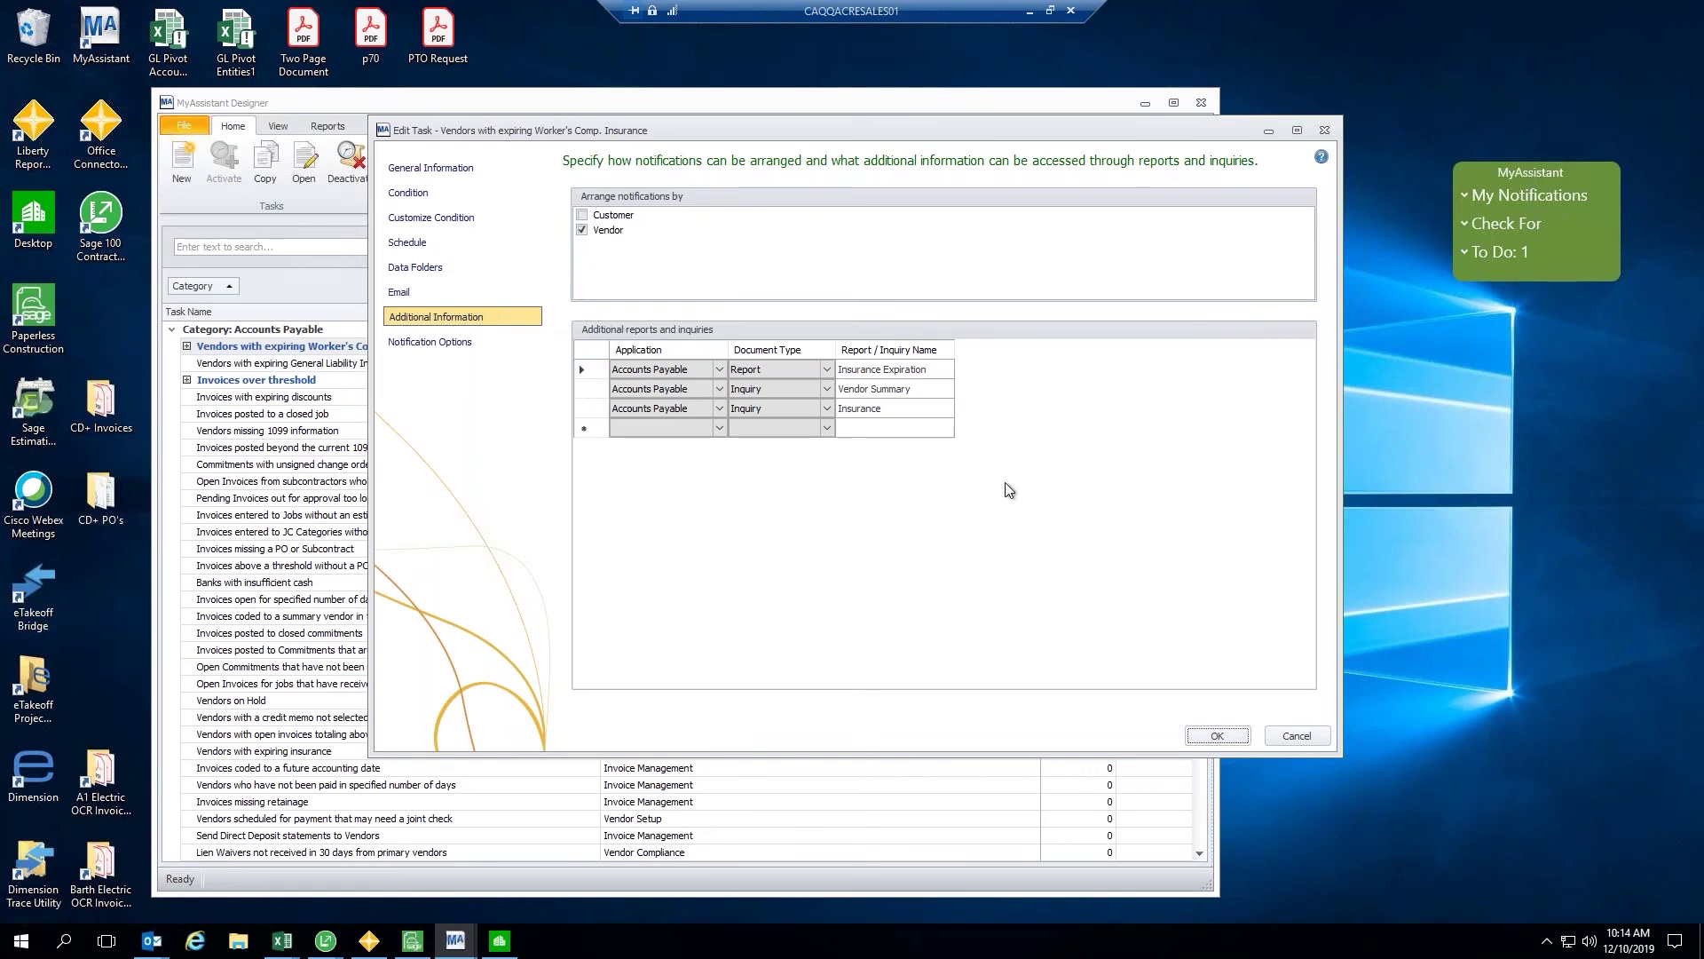
{"action": "left_click", "coordinate": [438, 346]}
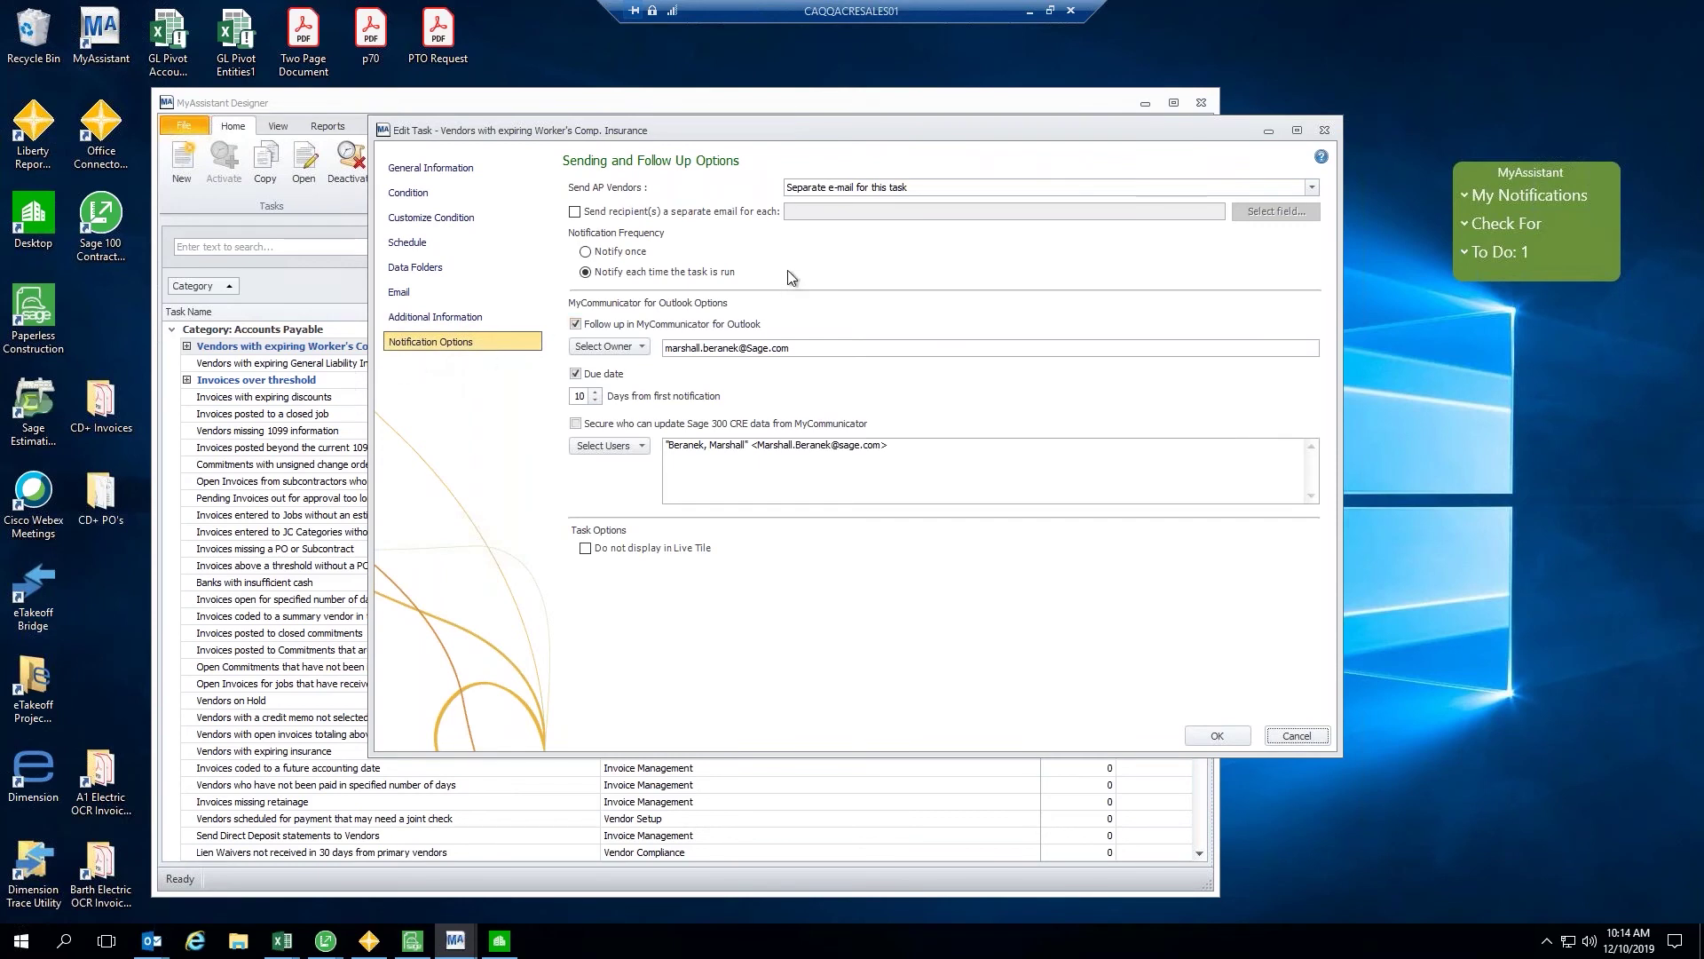
{"action": "left_click", "coordinate": [931, 187]}
{"action": "left_click", "coordinate": [844, 152]}
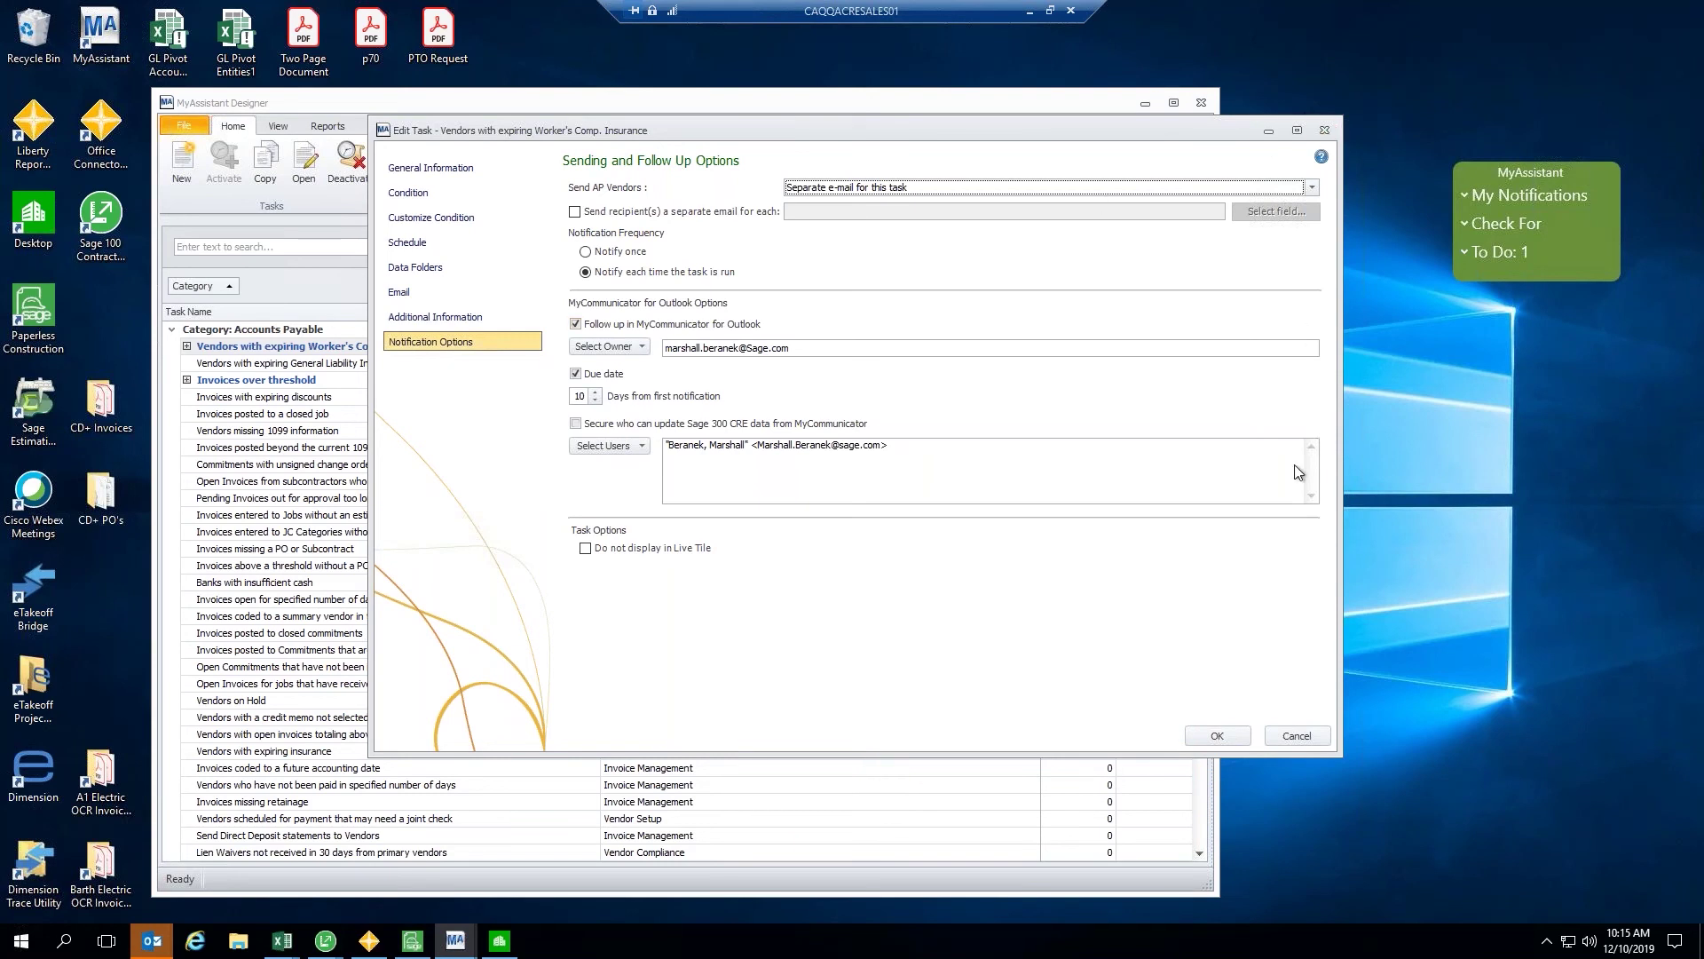
Save the edited task, run it, and dismiss the run result message.
{"action": "left_click", "coordinate": [1218, 734]}
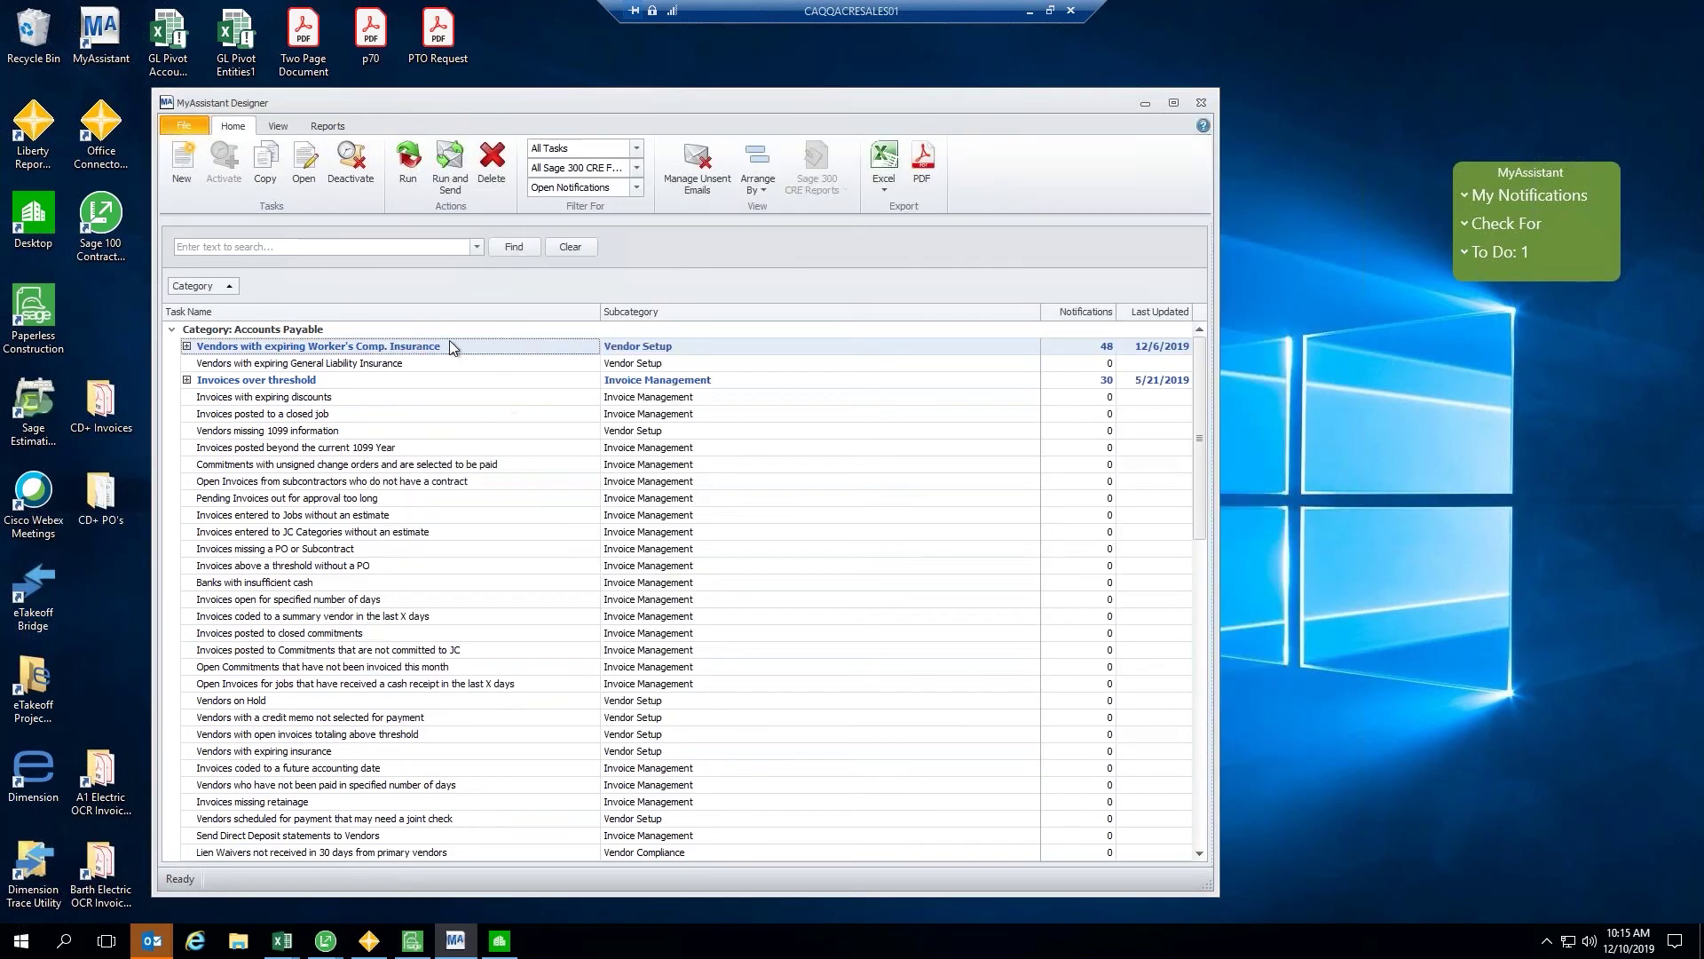
{"action": "left_click", "coordinate": [410, 179]}
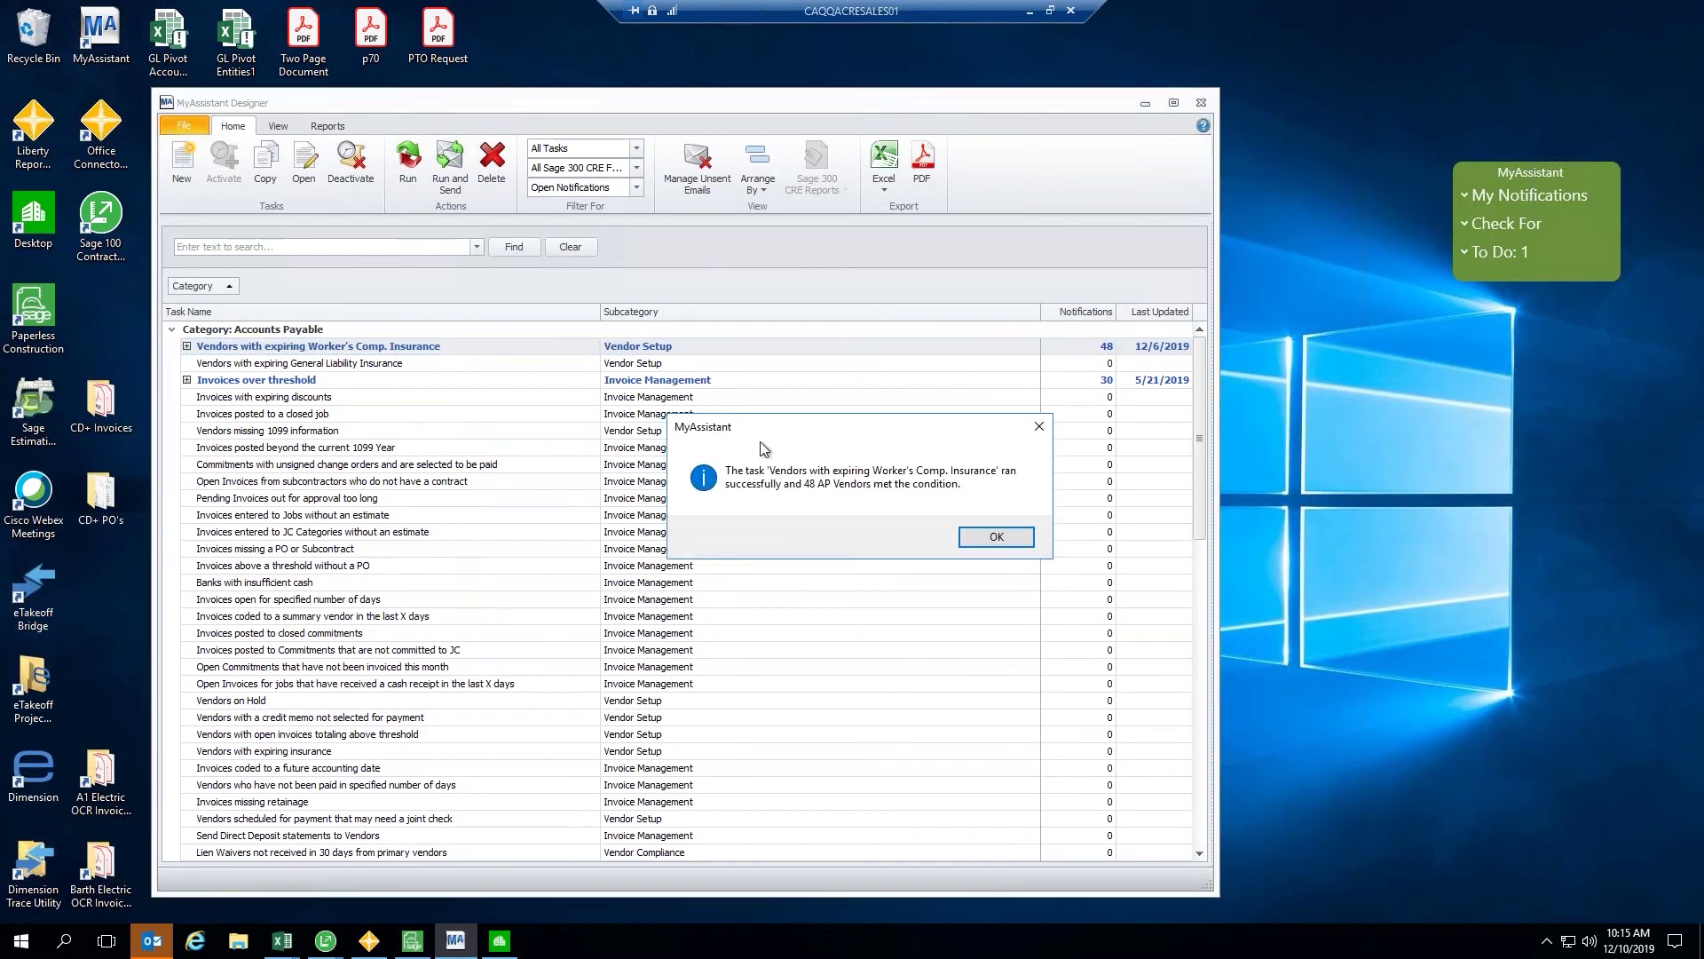
{"action": "left_click_drag", "start_coordinate": [782, 429], "coordinate": [577, 373]}
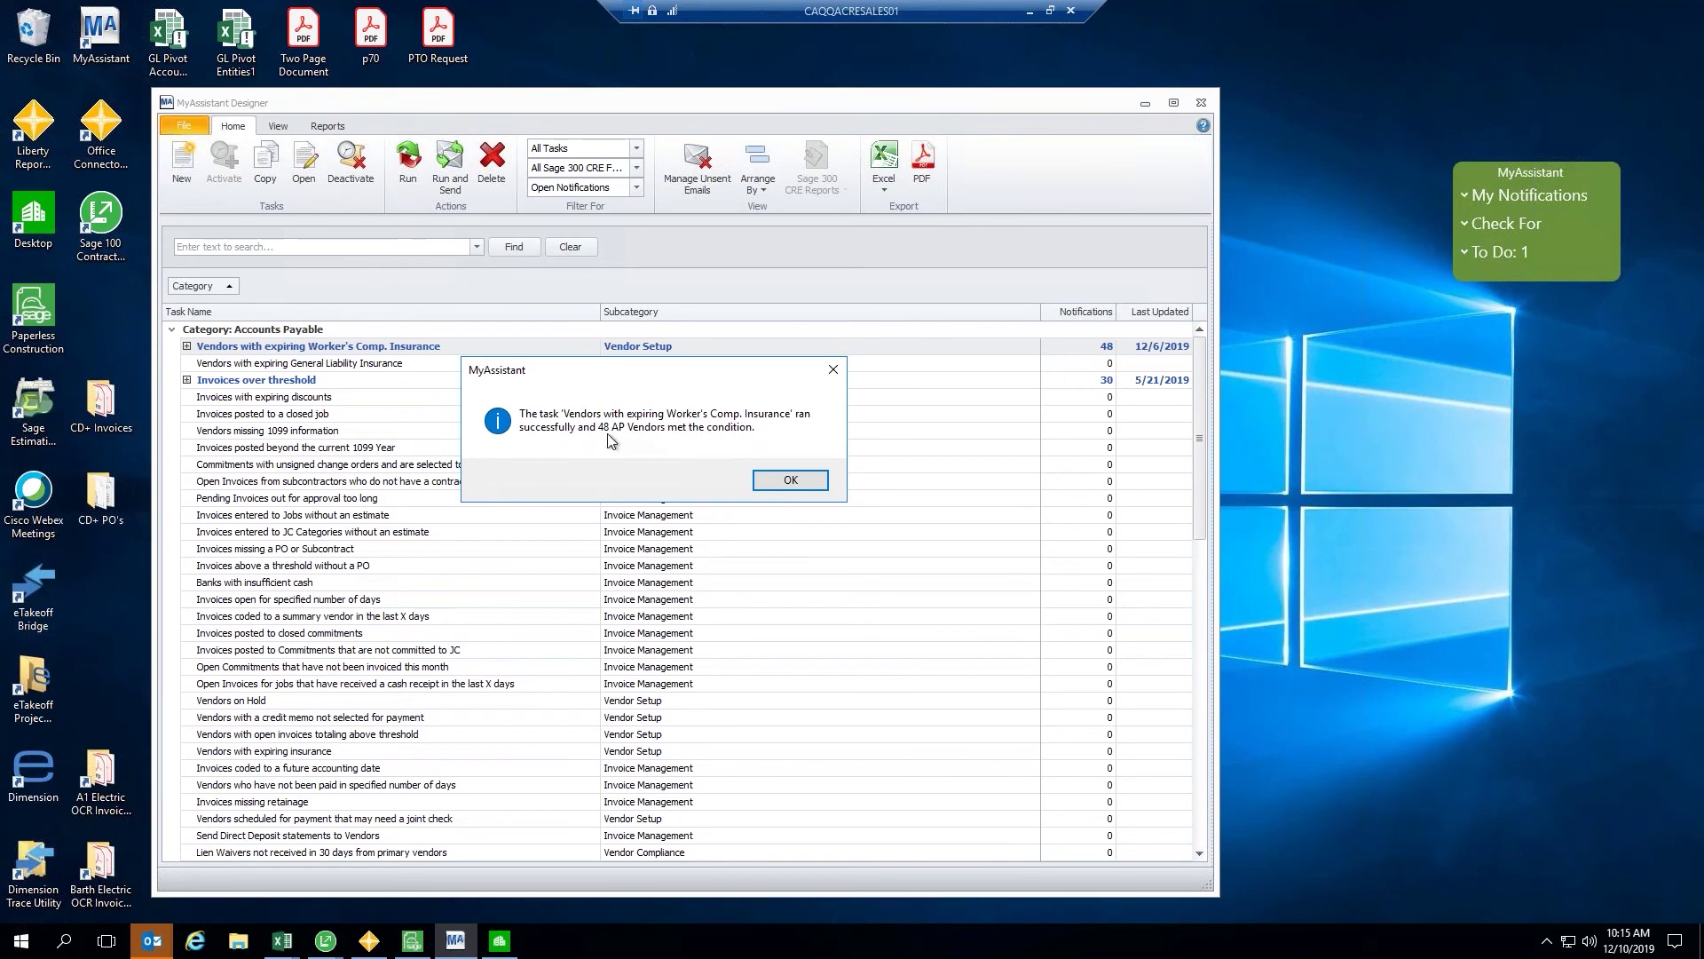
{"action": "left_click", "coordinate": [791, 484]}
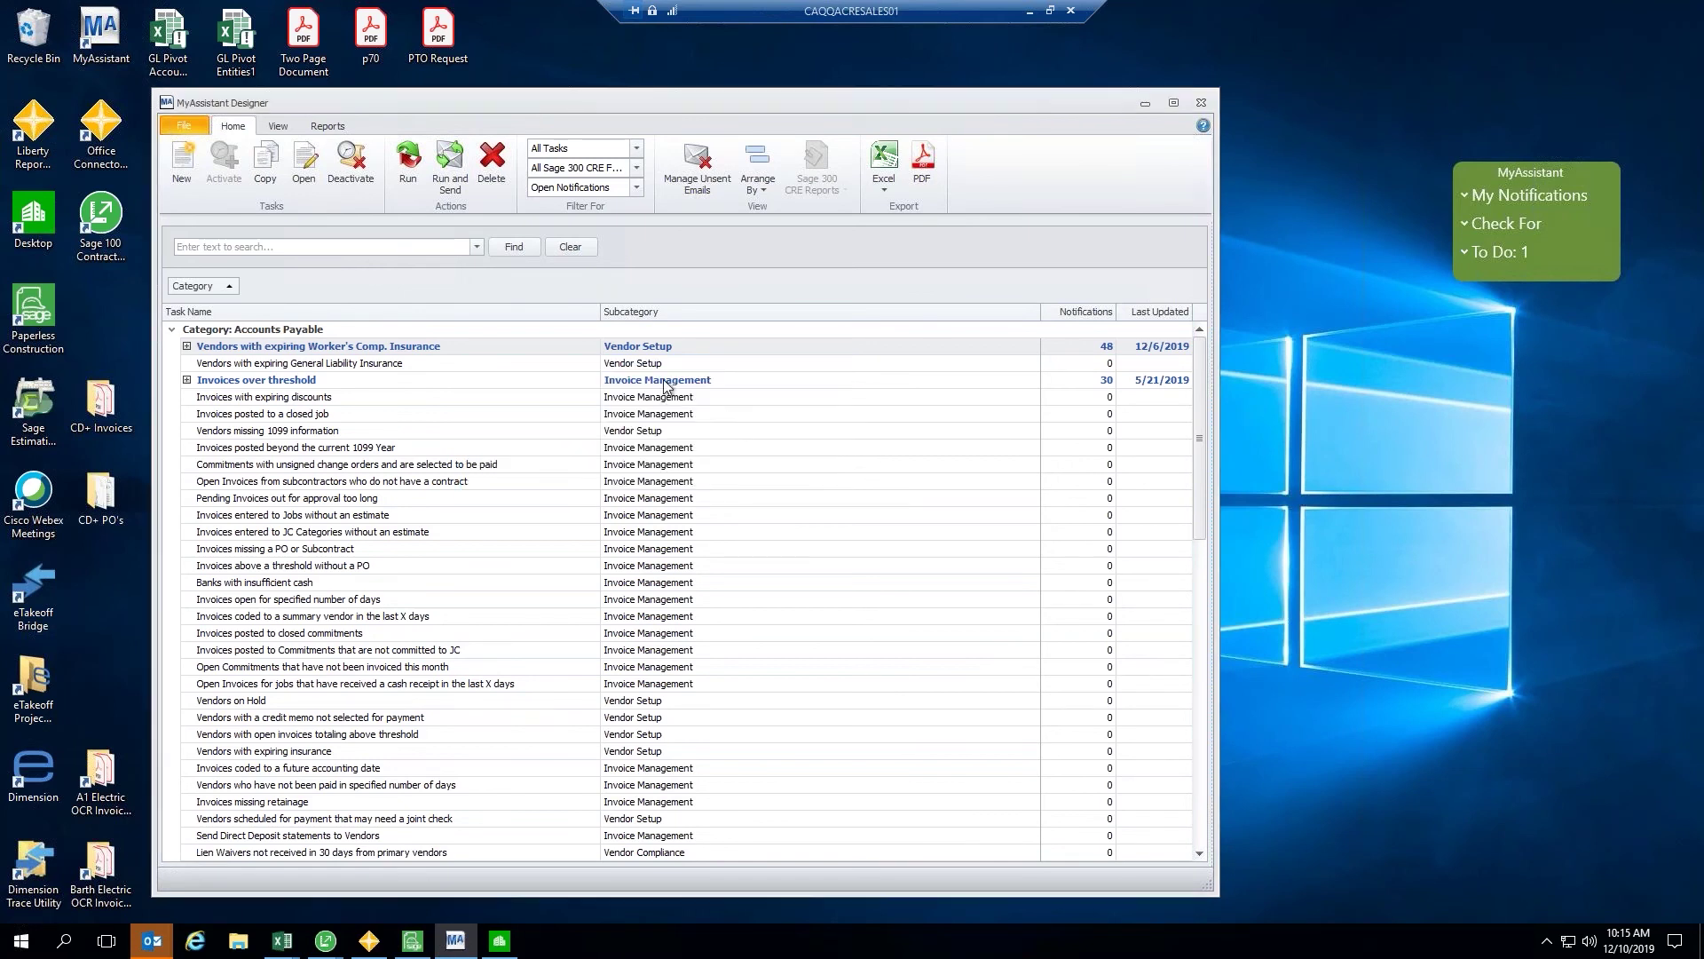
Expand the task row to list its 48 vendors with their WC expiration dates.
{"action": "double_click", "coordinate": [392, 346]}
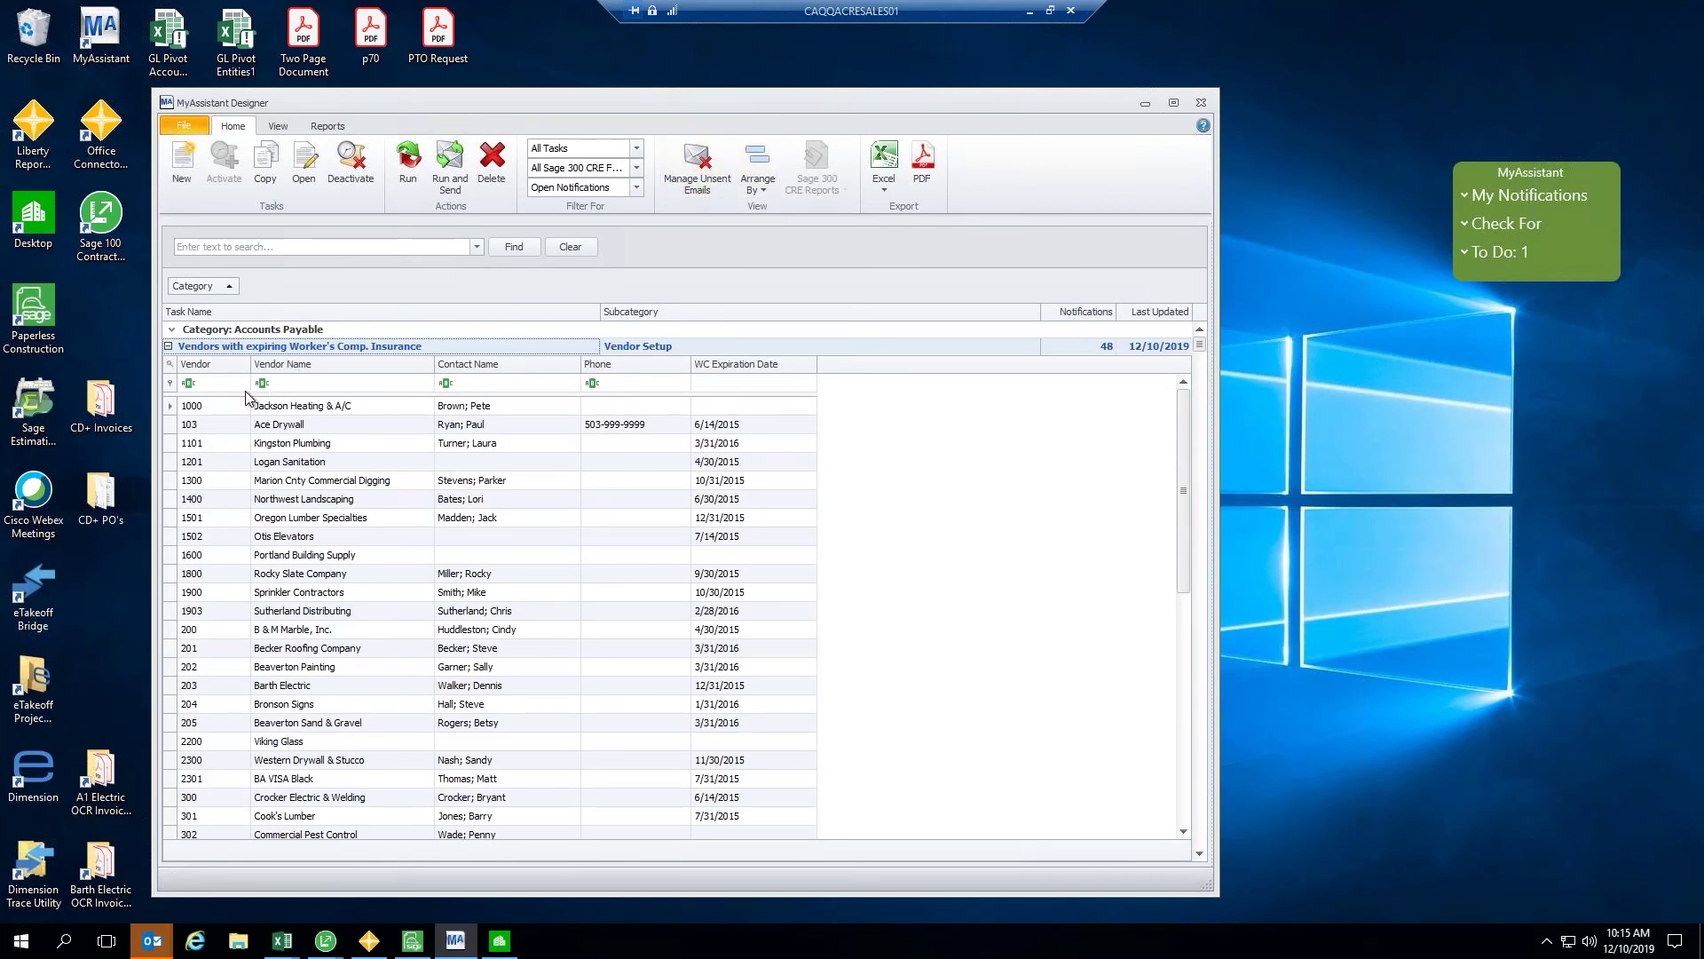
{"action": "left_click_drag", "start_coordinate": [1185, 401], "coordinate": [1181, 562]}
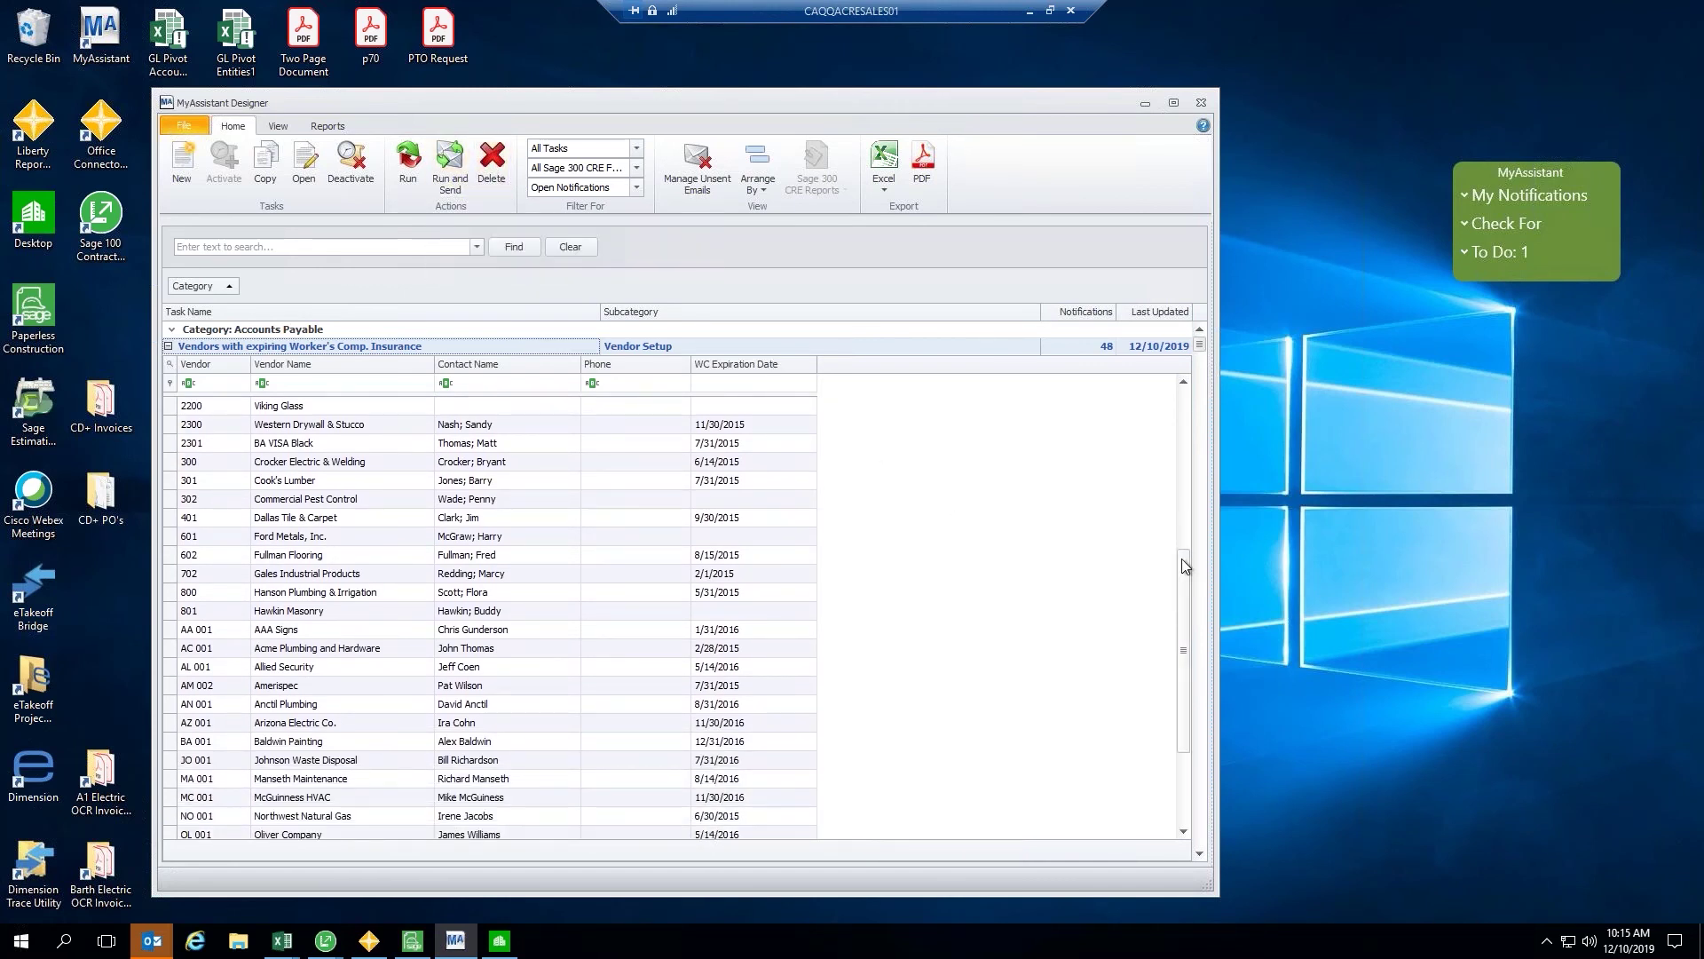
{"action": "left_click_drag", "start_coordinate": [1180, 558], "coordinate": [1184, 397]}
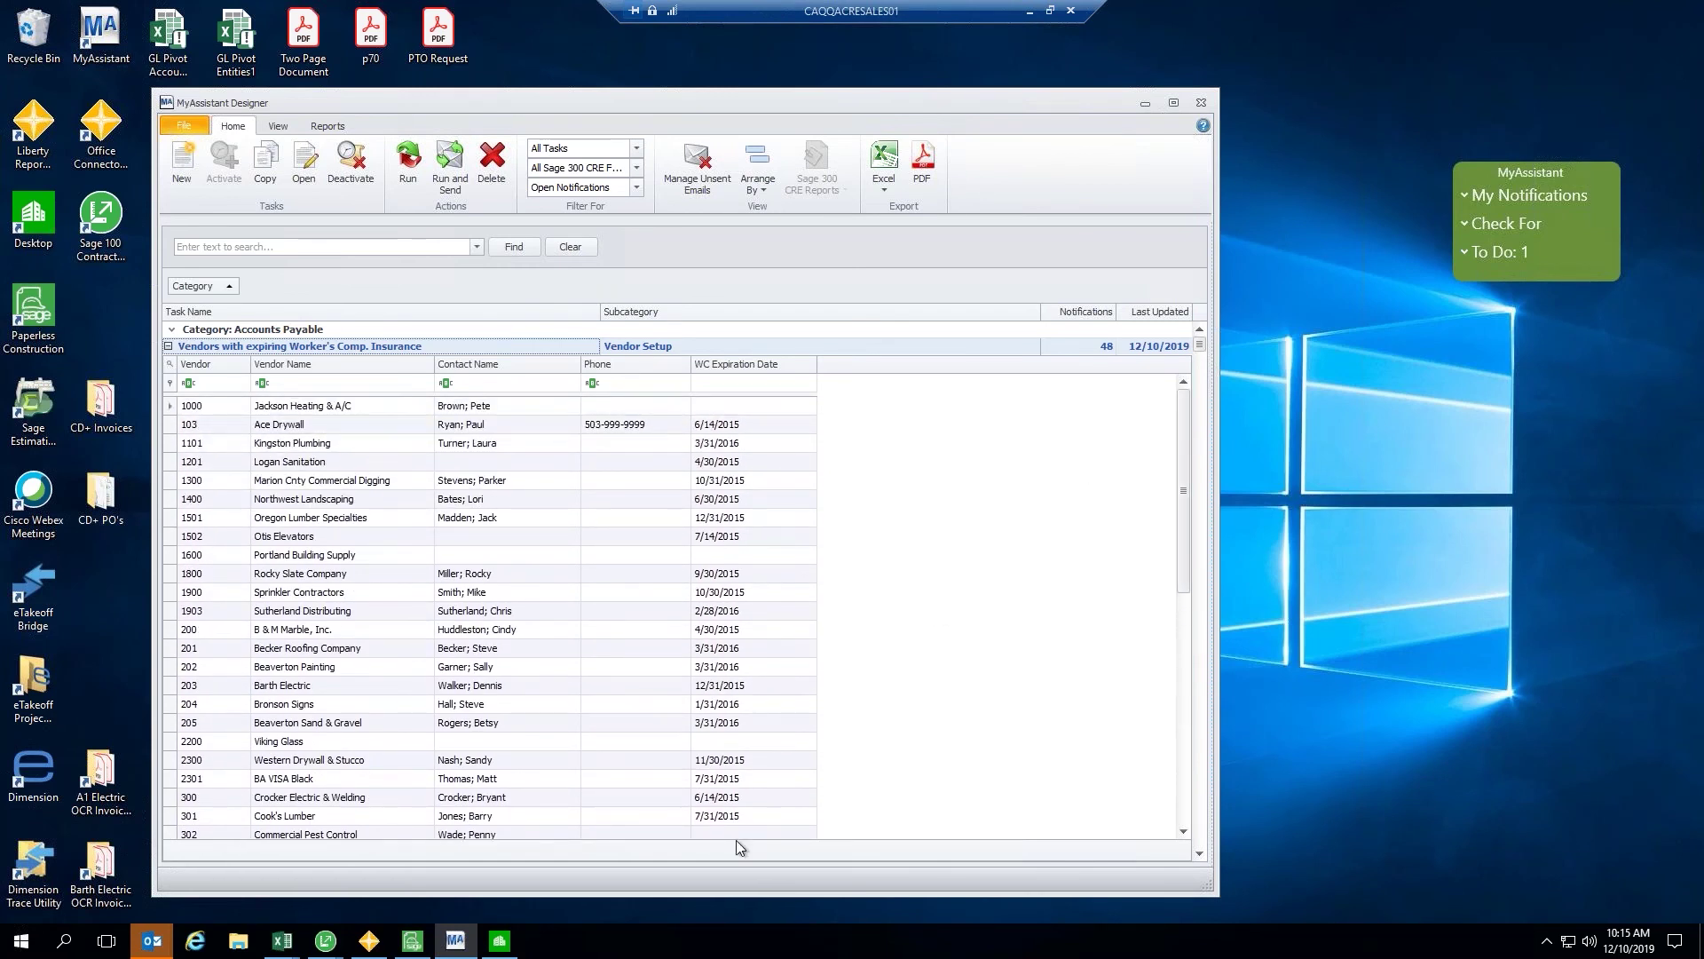
{"action": "left_click", "coordinate": [156, 945]}
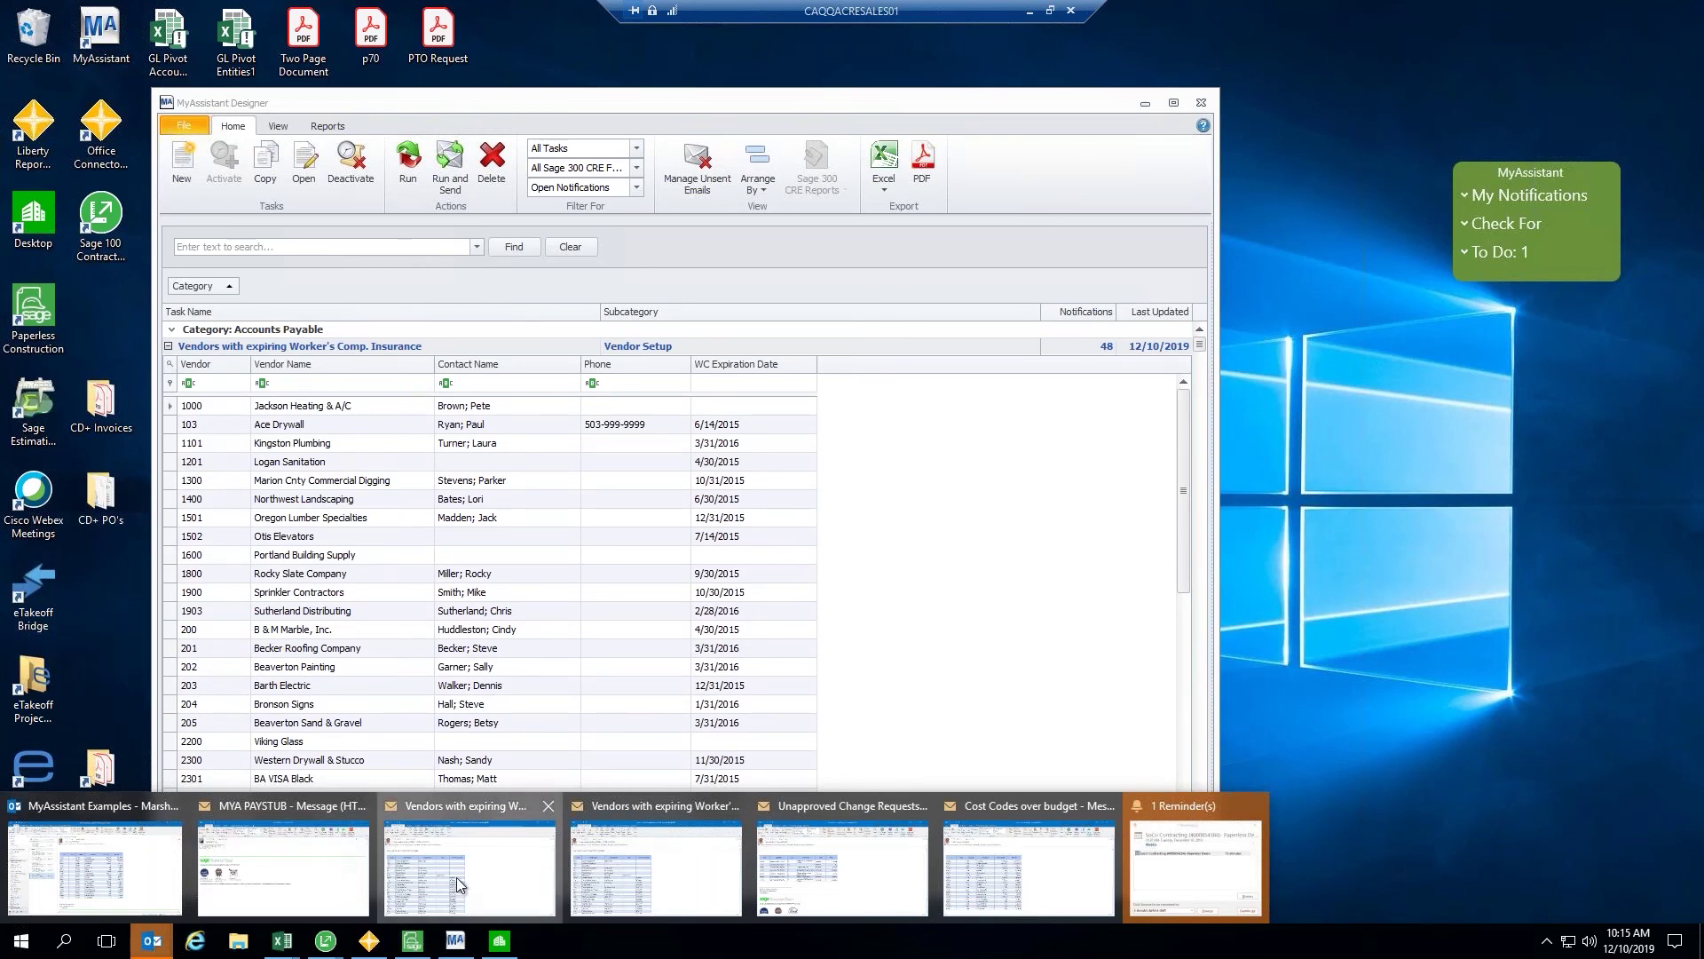
{"action": "key", "text": "alt+Tab"}
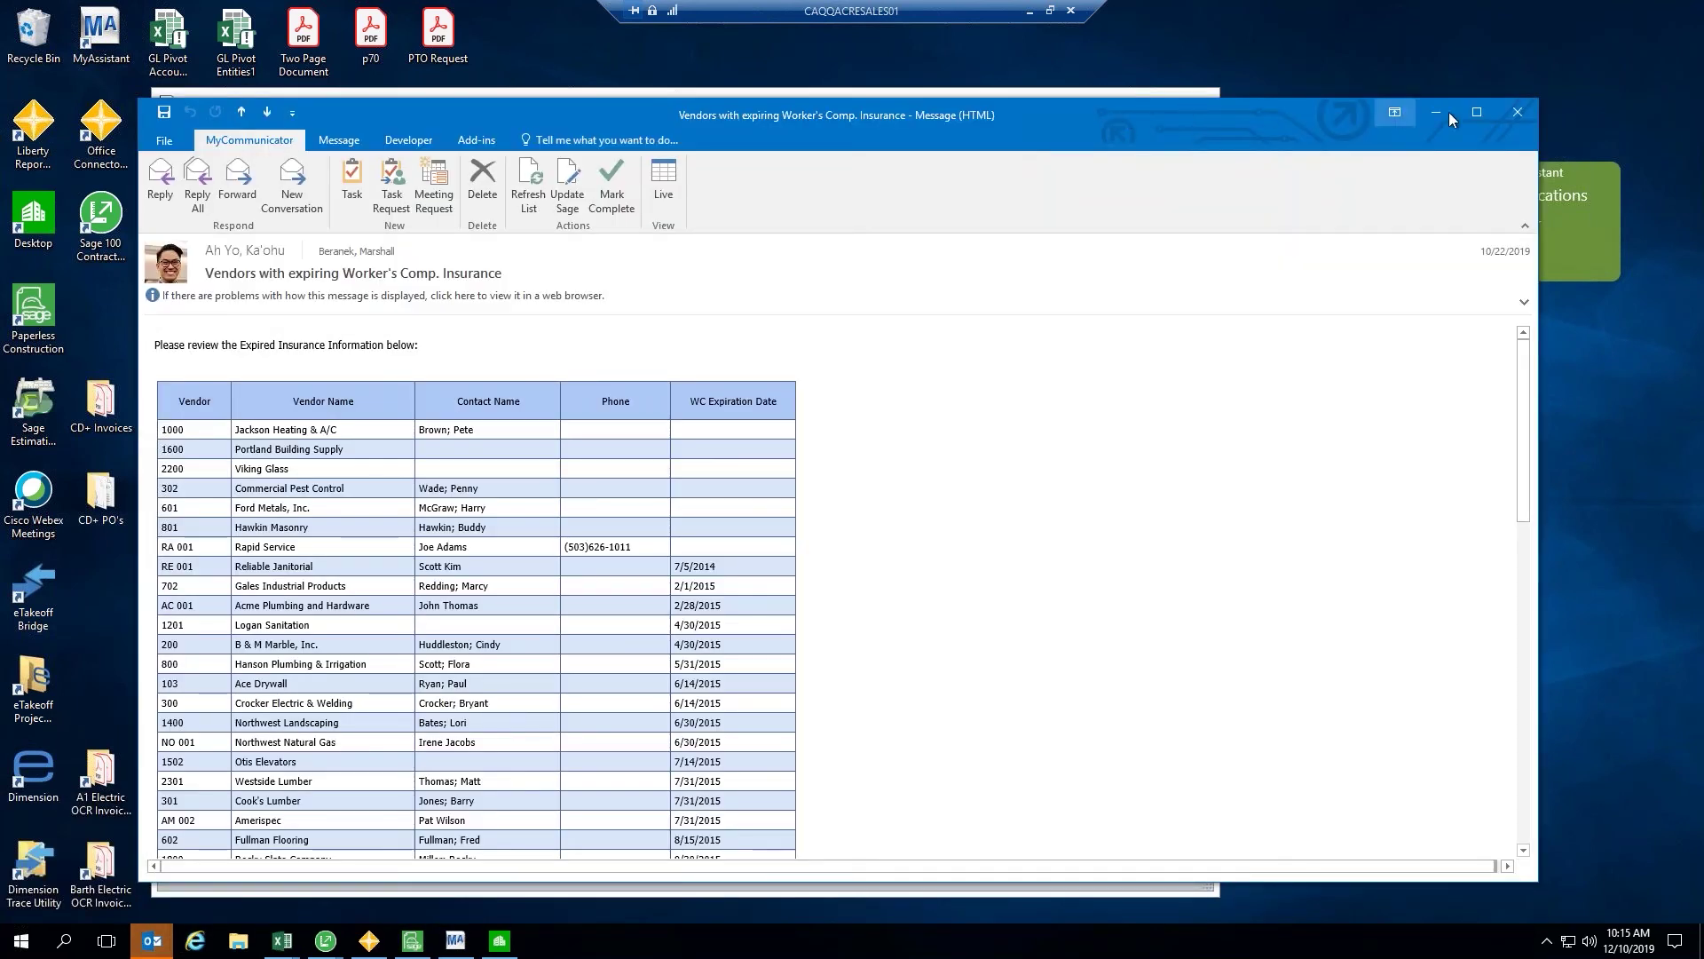
{"action": "left_click", "coordinate": [1477, 113]}
{"action": "left_click_drag", "start_coordinate": [107, 174], "coordinate": [322, 178]}
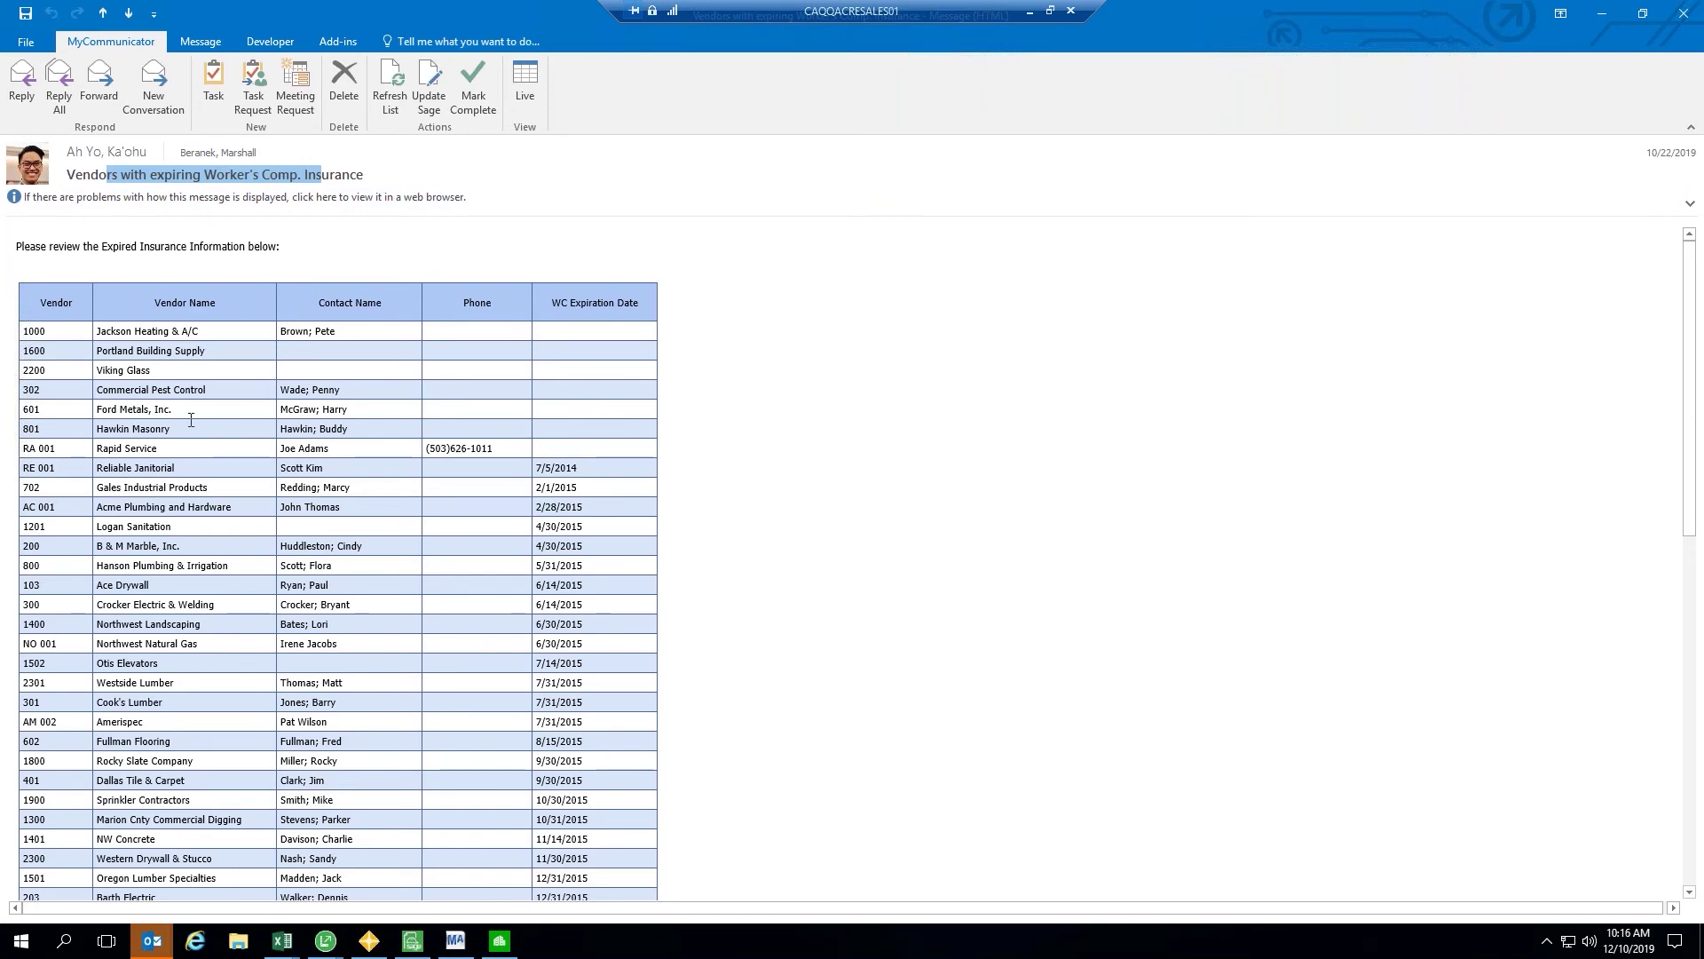
{"action": "left_click_drag", "start_coordinate": [427, 449], "coordinate": [494, 450]}
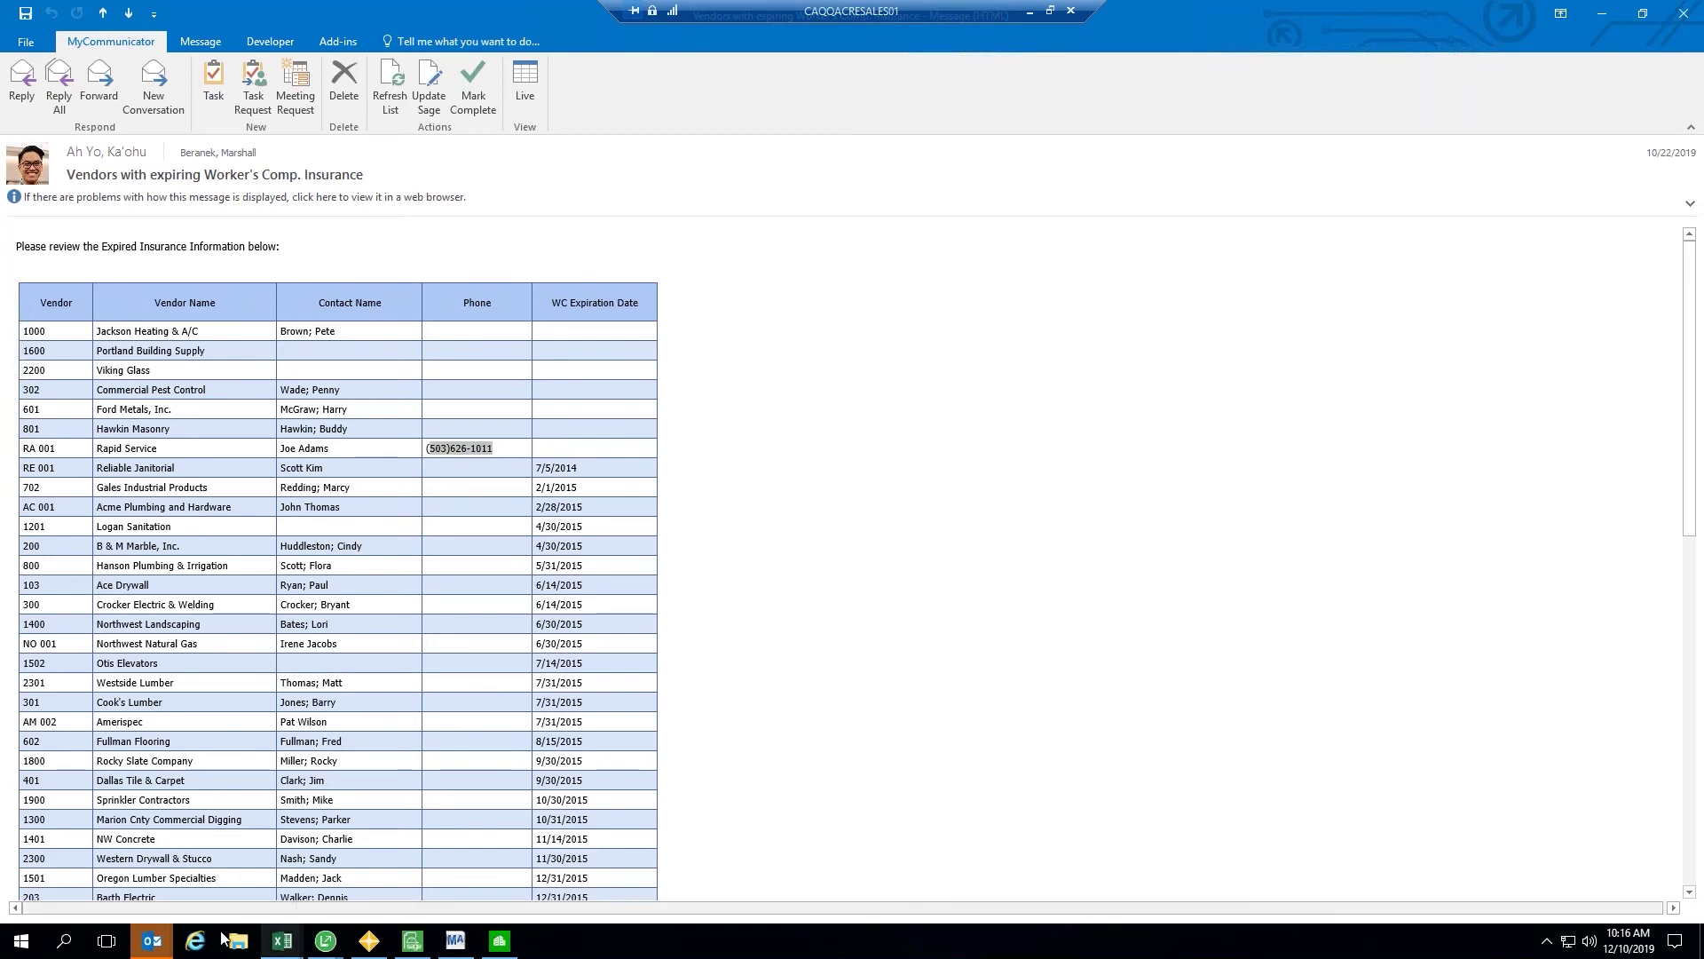
{"action": "left_click", "coordinate": [155, 945]}
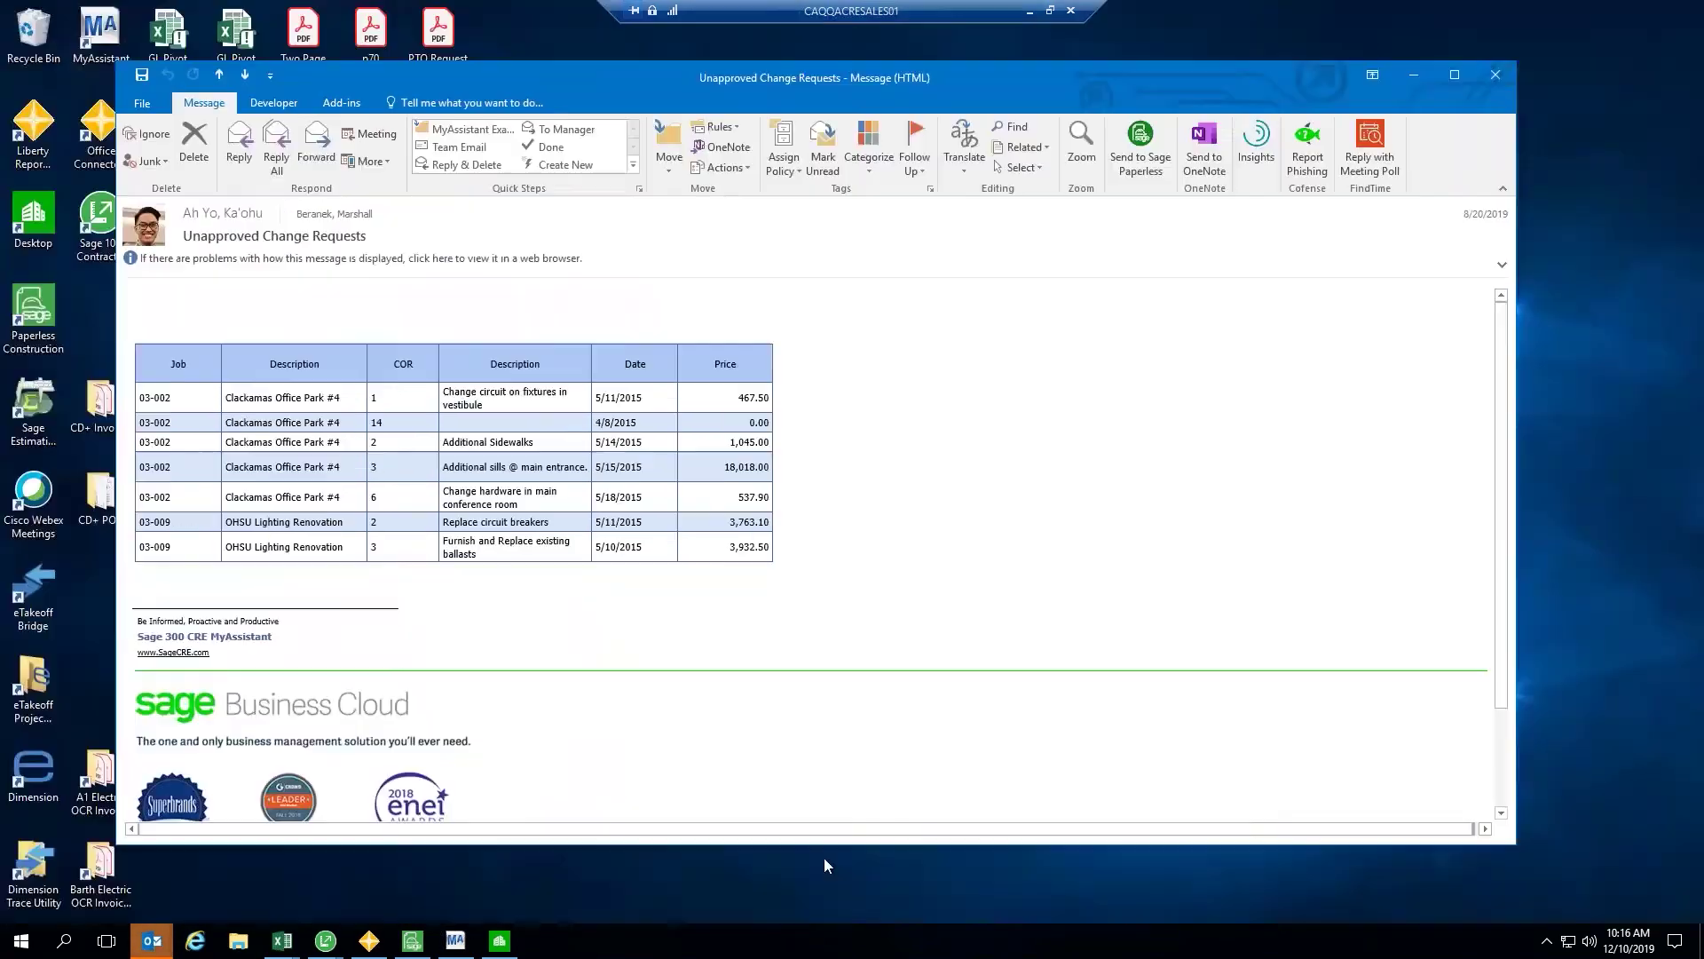
{"action": "left_click", "coordinate": [824, 858]}
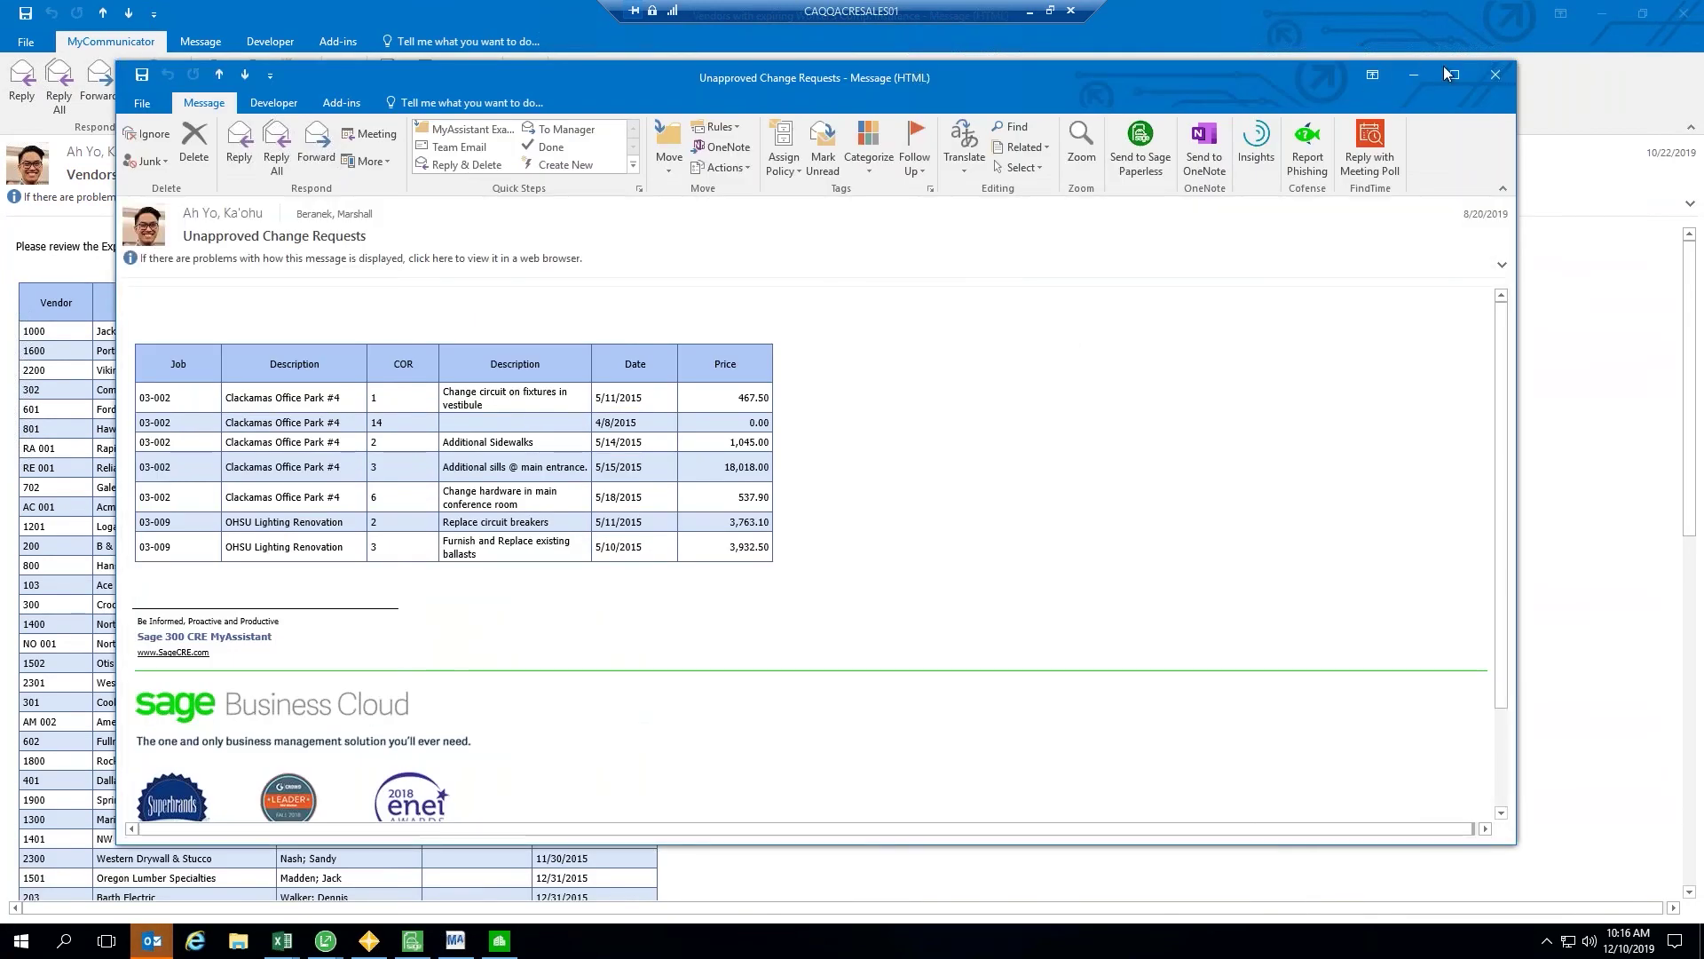
{"action": "left_click_drag", "start_coordinate": [125, 174], "coordinate": [229, 176]}
{"action": "left_click", "coordinate": [235, 176]}
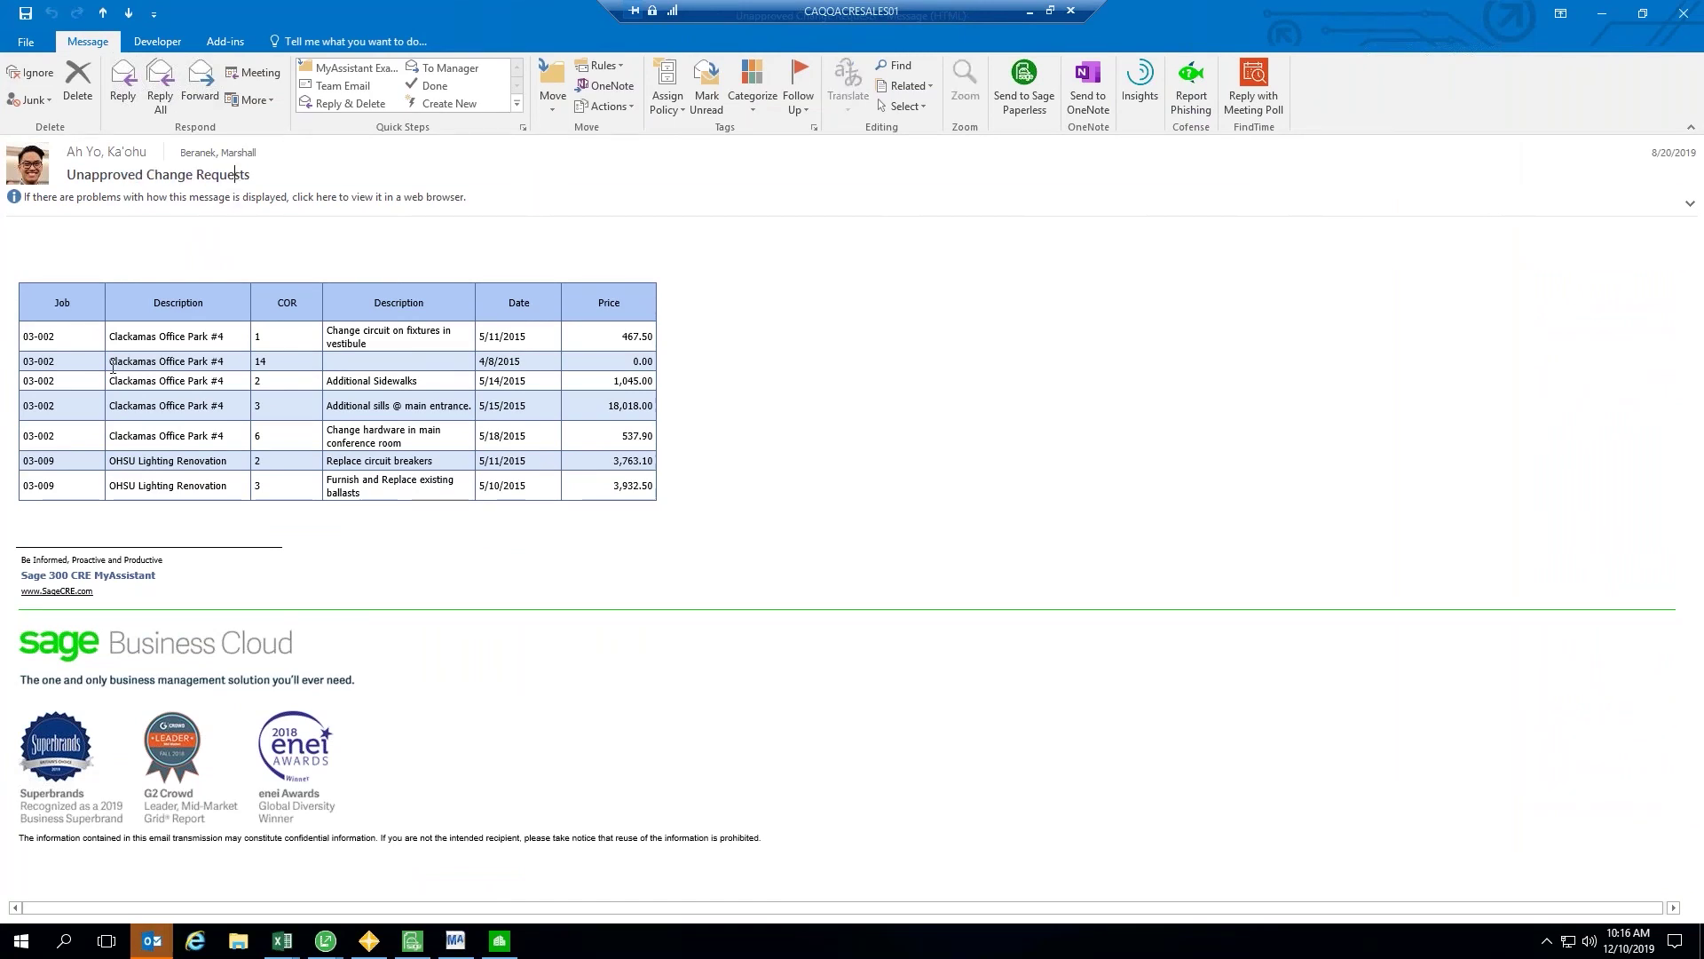
{"action": "double_click", "coordinate": [30, 335]}
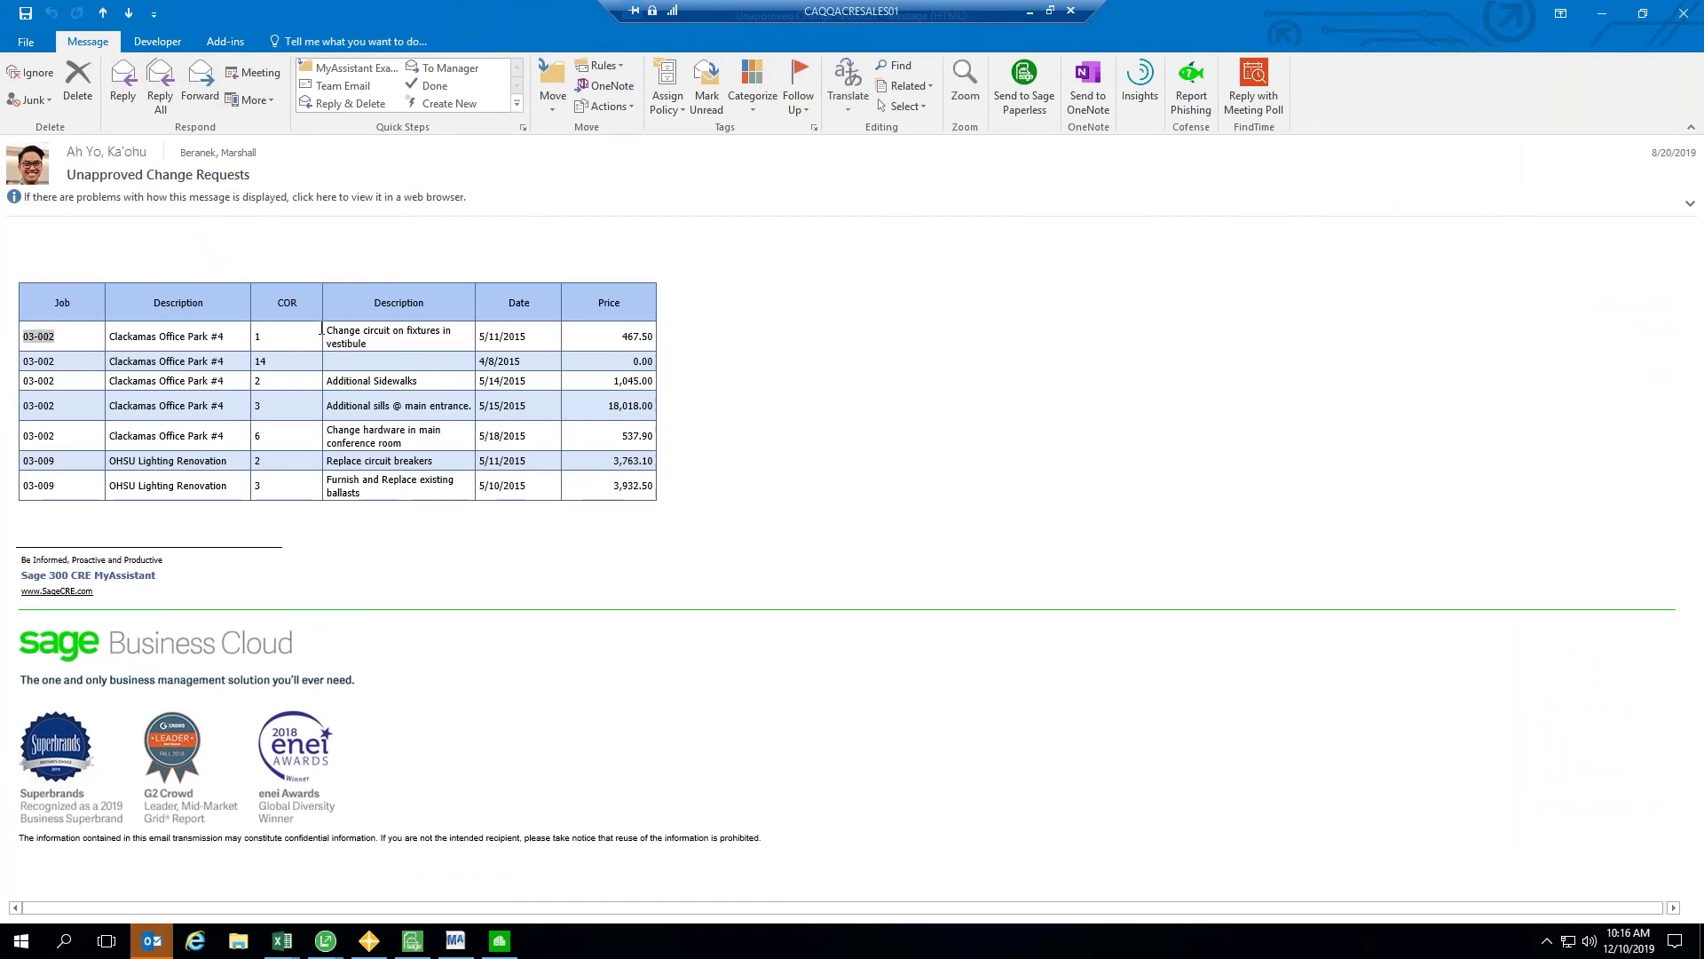
{"action": "double_click", "coordinate": [262, 336]}
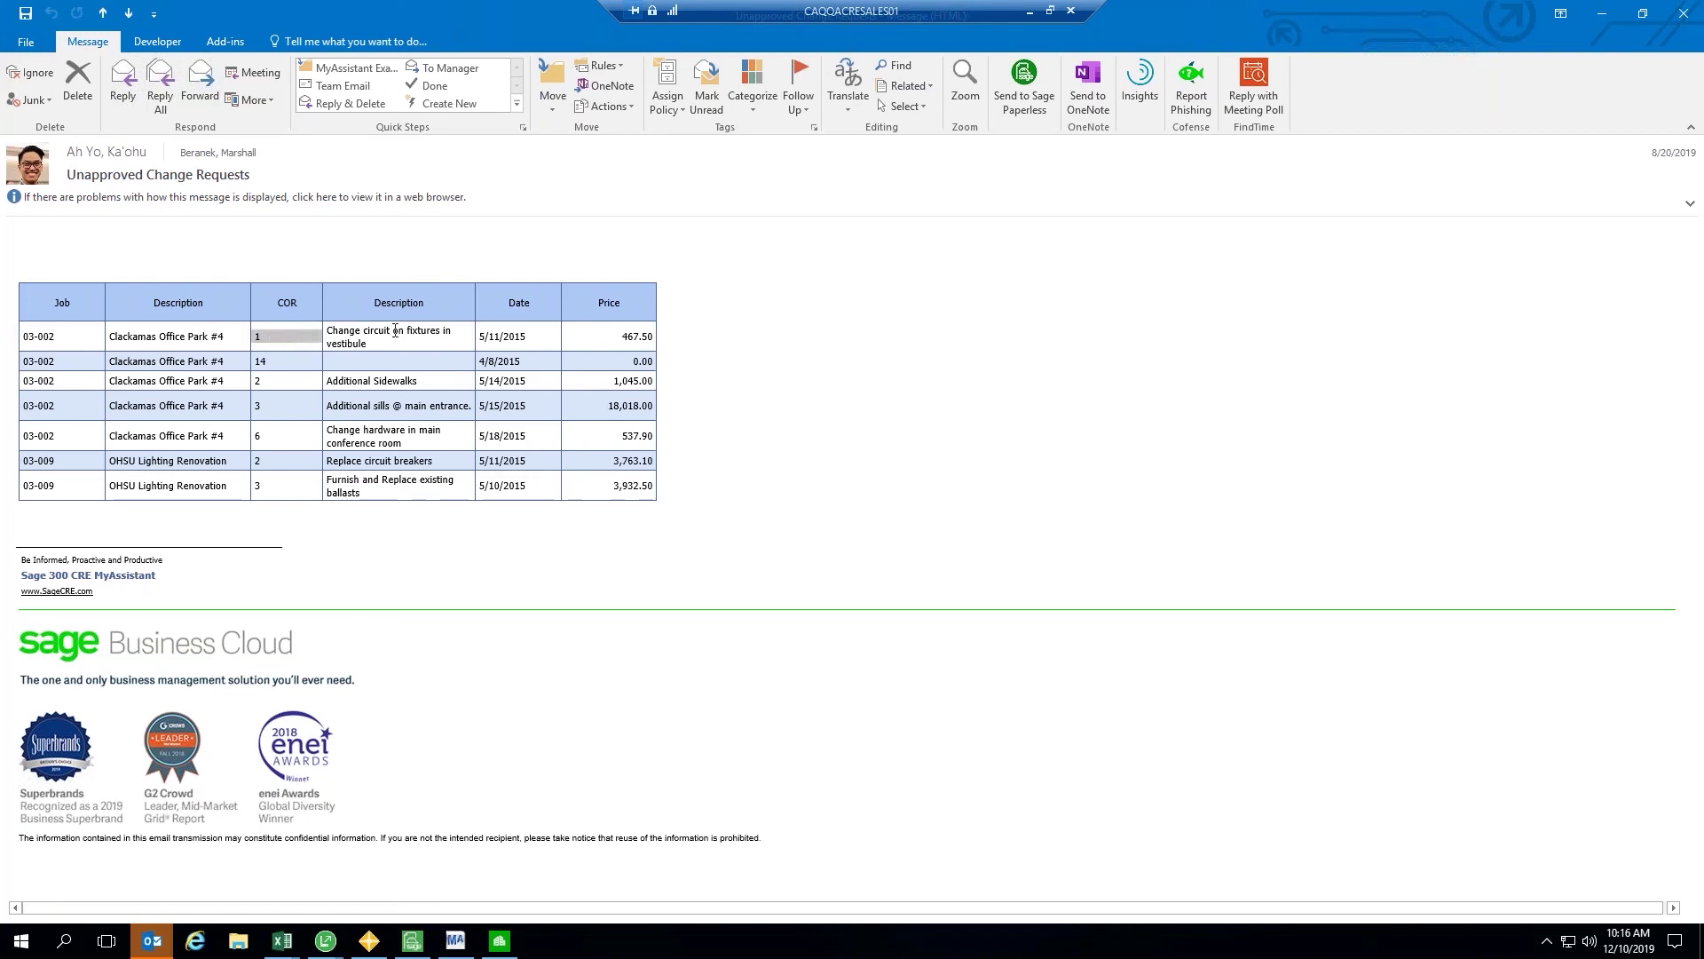
{"action": "left_click_drag", "start_coordinate": [154, 174], "coordinate": [241, 174]}
{"action": "left_click", "coordinate": [240, 174]}
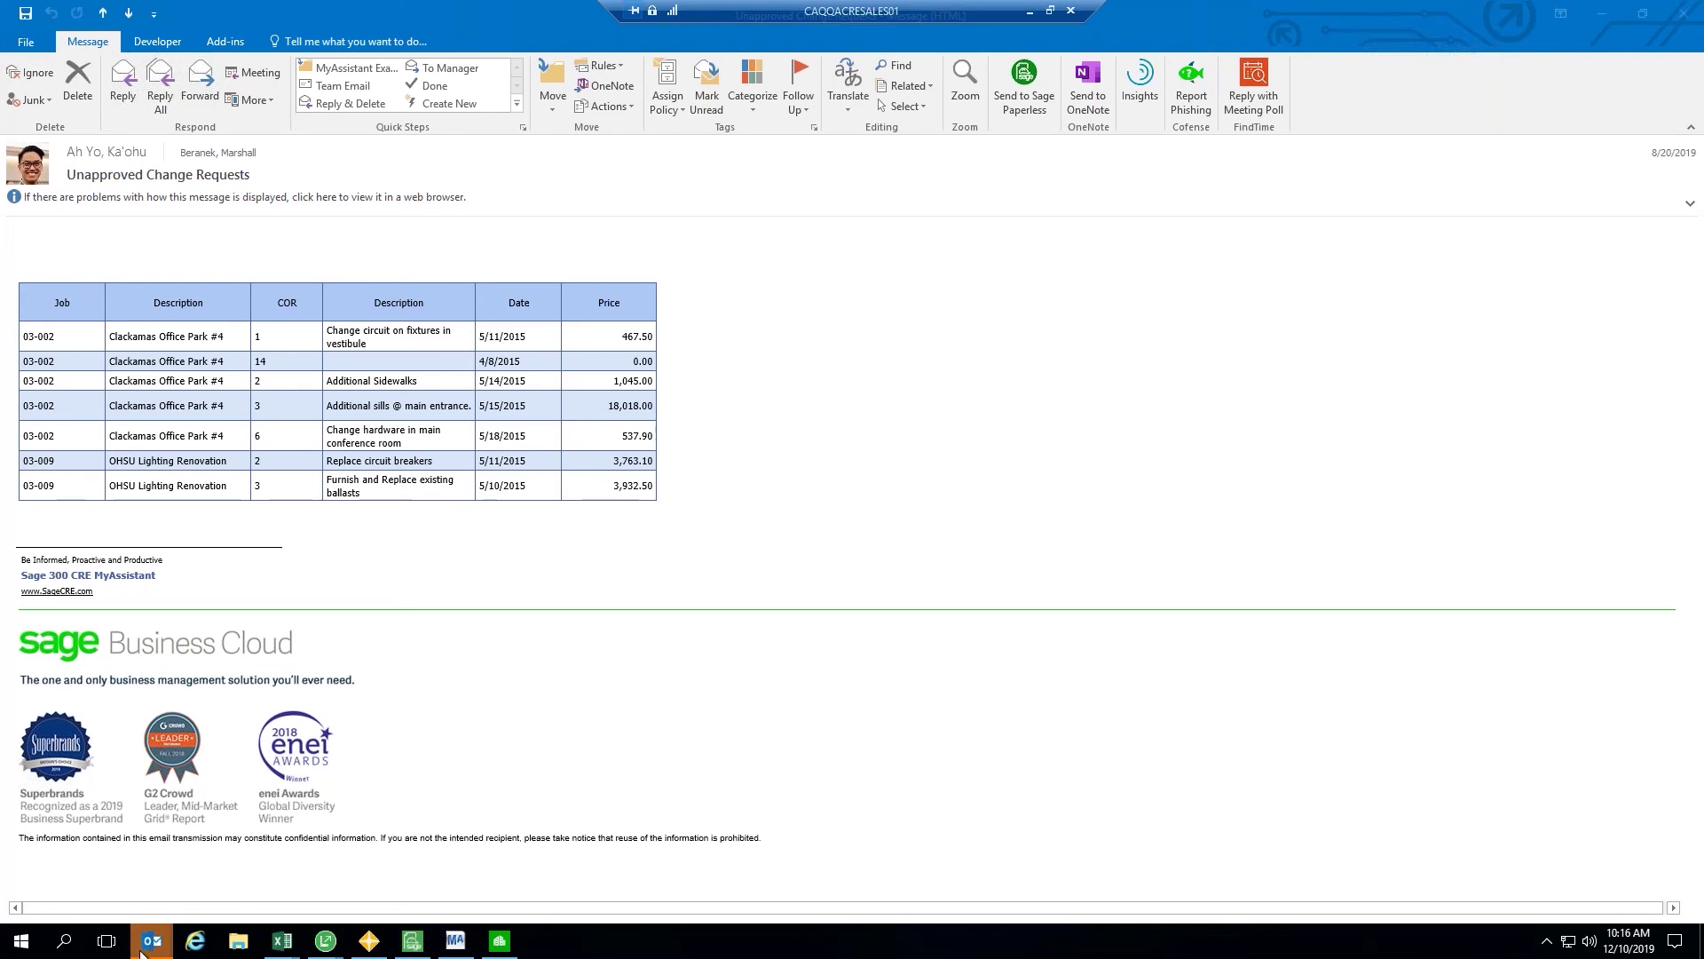
{"action": "mouse_move", "coordinate": [152, 940]}
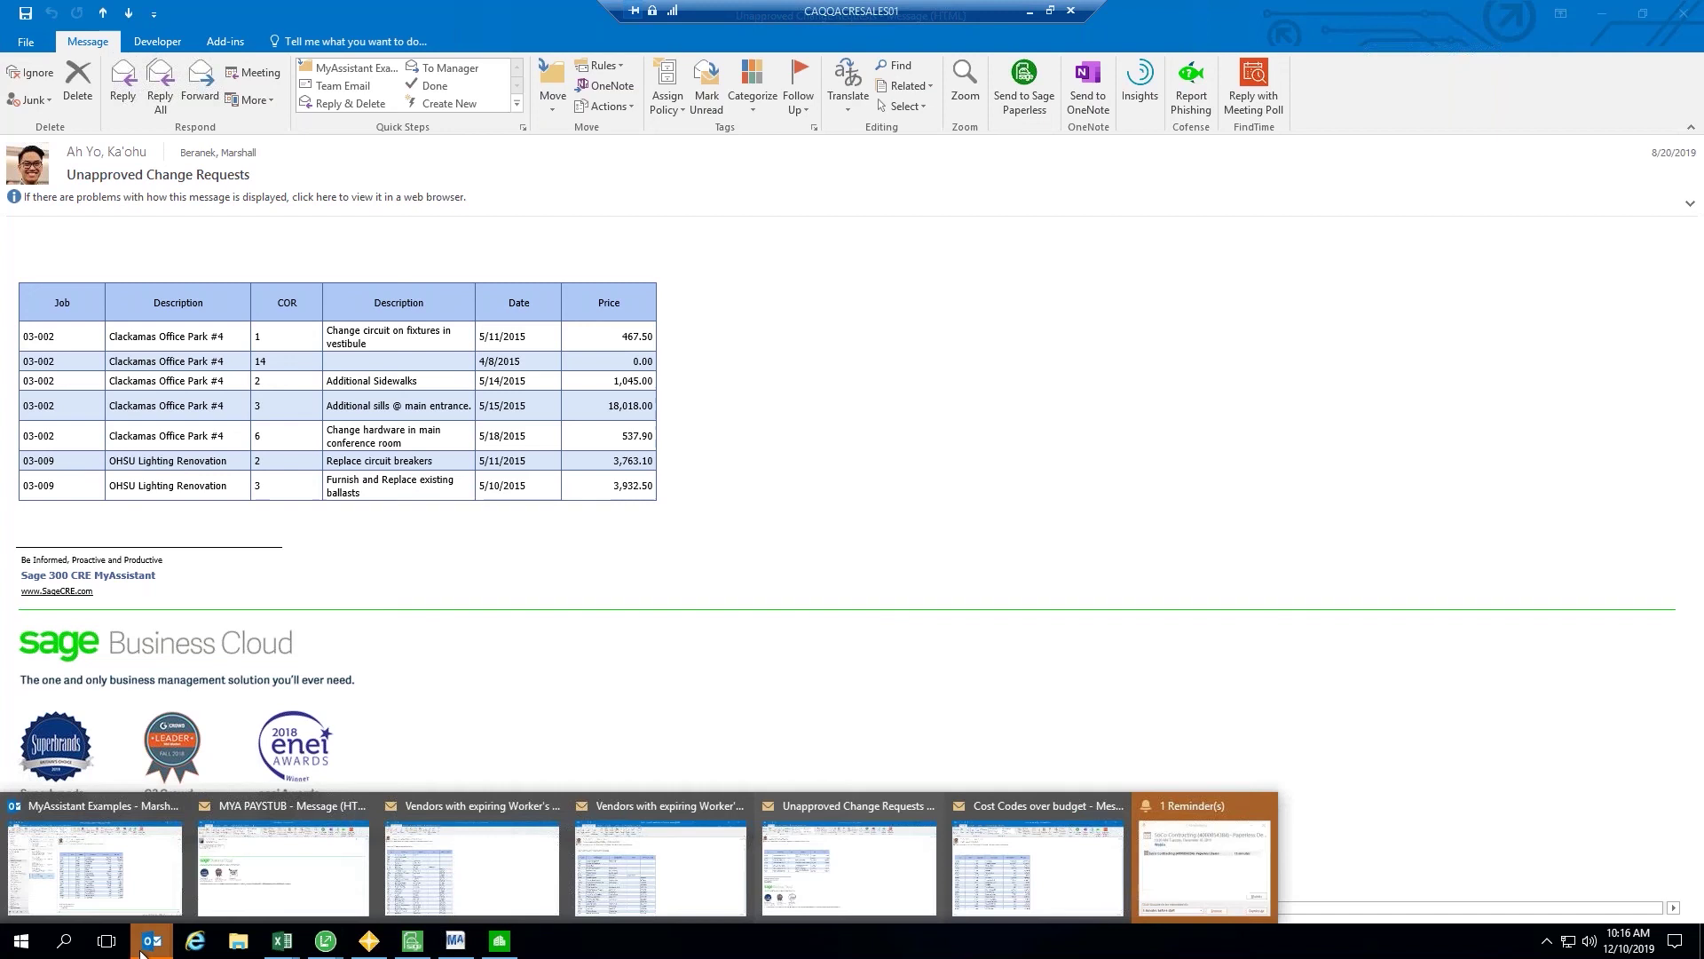
Maximize the Cost Codes over budget email, pointing out cost code 2-140, Total Estimate and JTD Cost.
{"action": "left_click", "coordinate": [1012, 874]}
{"action": "left_click", "coordinate": [1484, 108]}
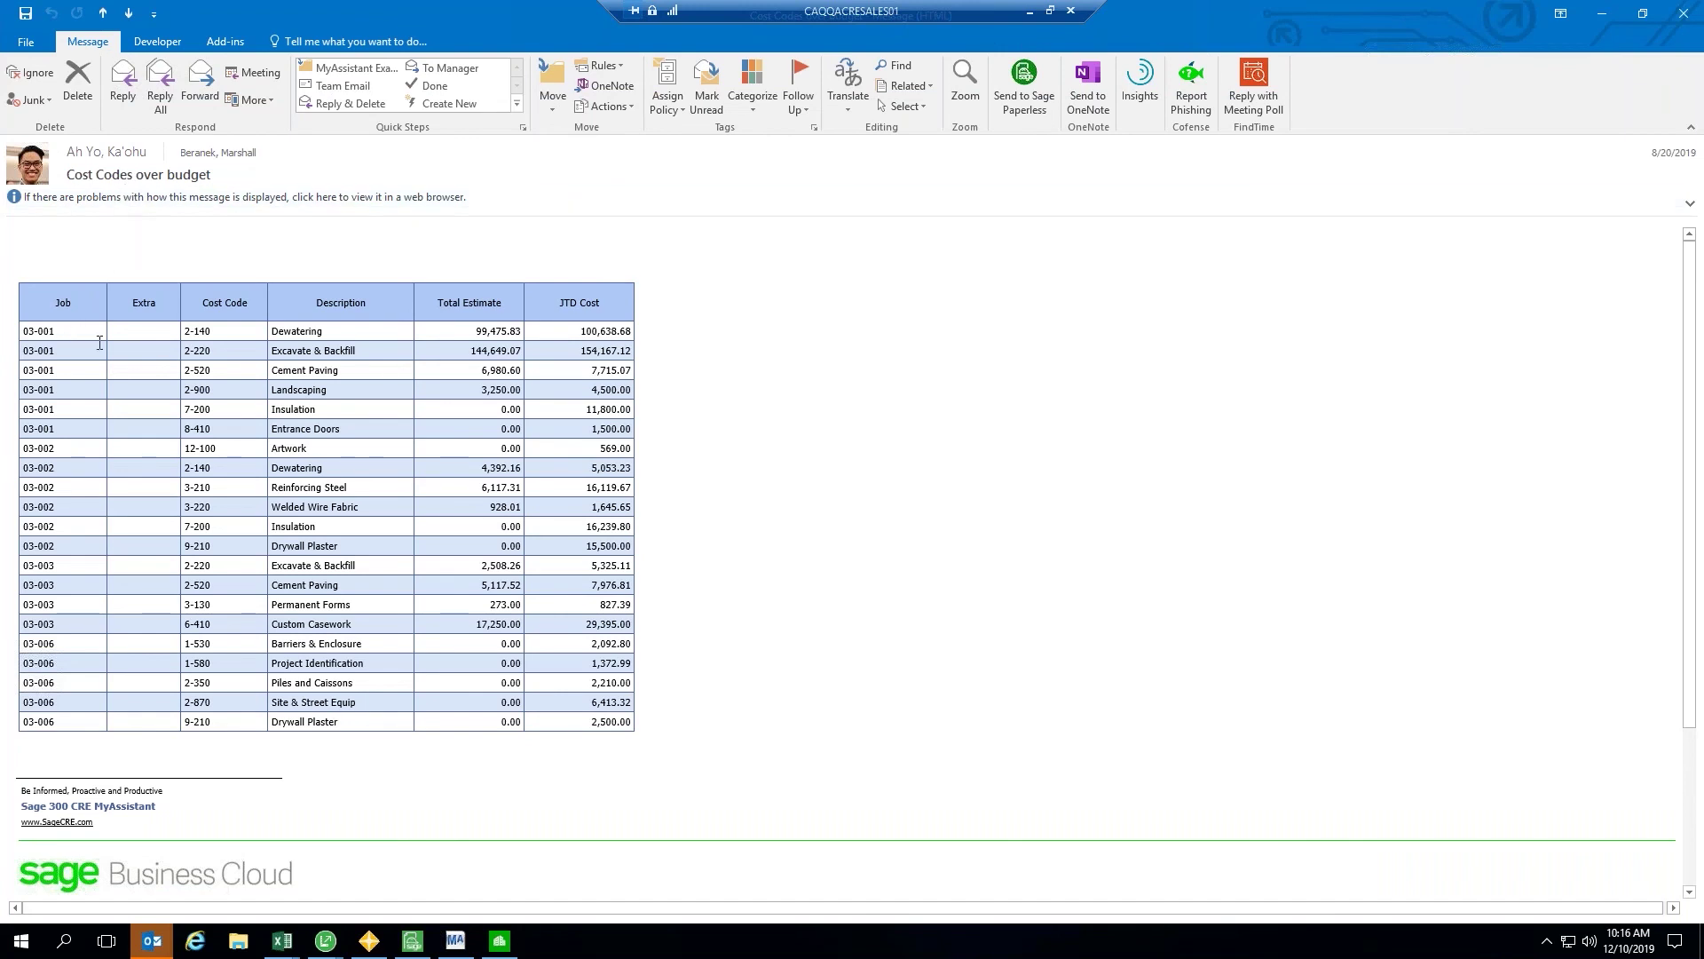
{"action": "left_click_drag", "start_coordinate": [184, 331], "coordinate": [212, 330]}
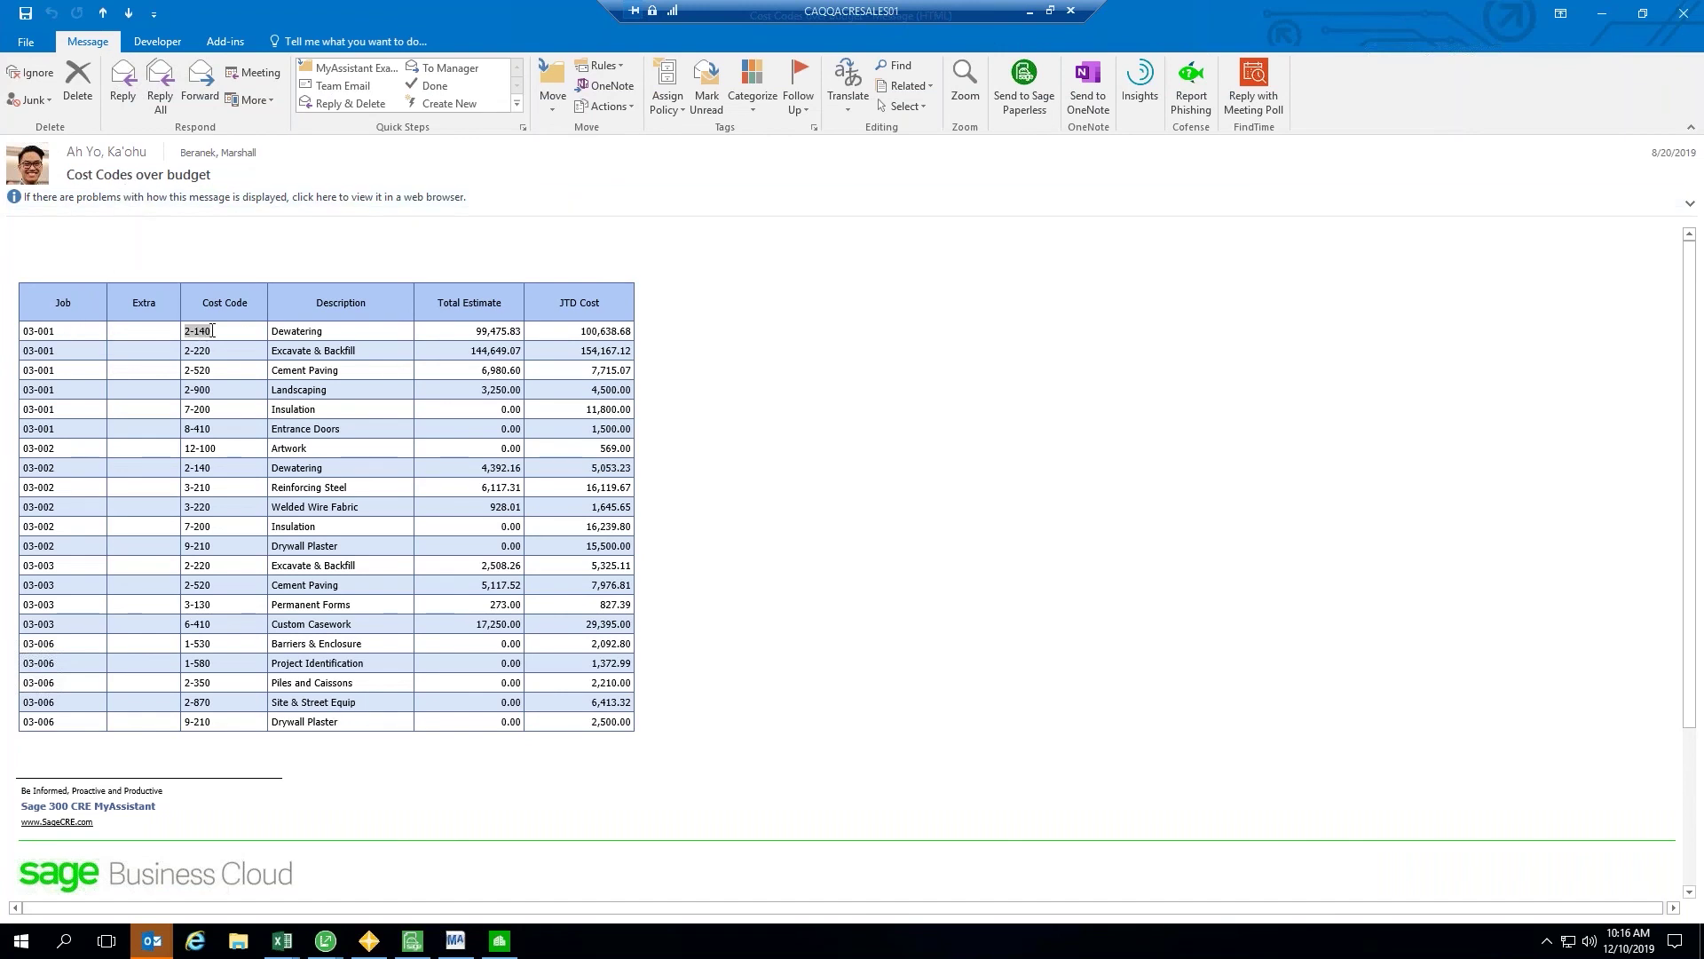
{"action": "left_click", "coordinate": [250, 252]}
{"action": "left_click_drag", "start_coordinate": [456, 301], "coordinate": [603, 303]}
{"action": "left_click", "coordinate": [689, 318]}
{"action": "left_click", "coordinate": [155, 948]}
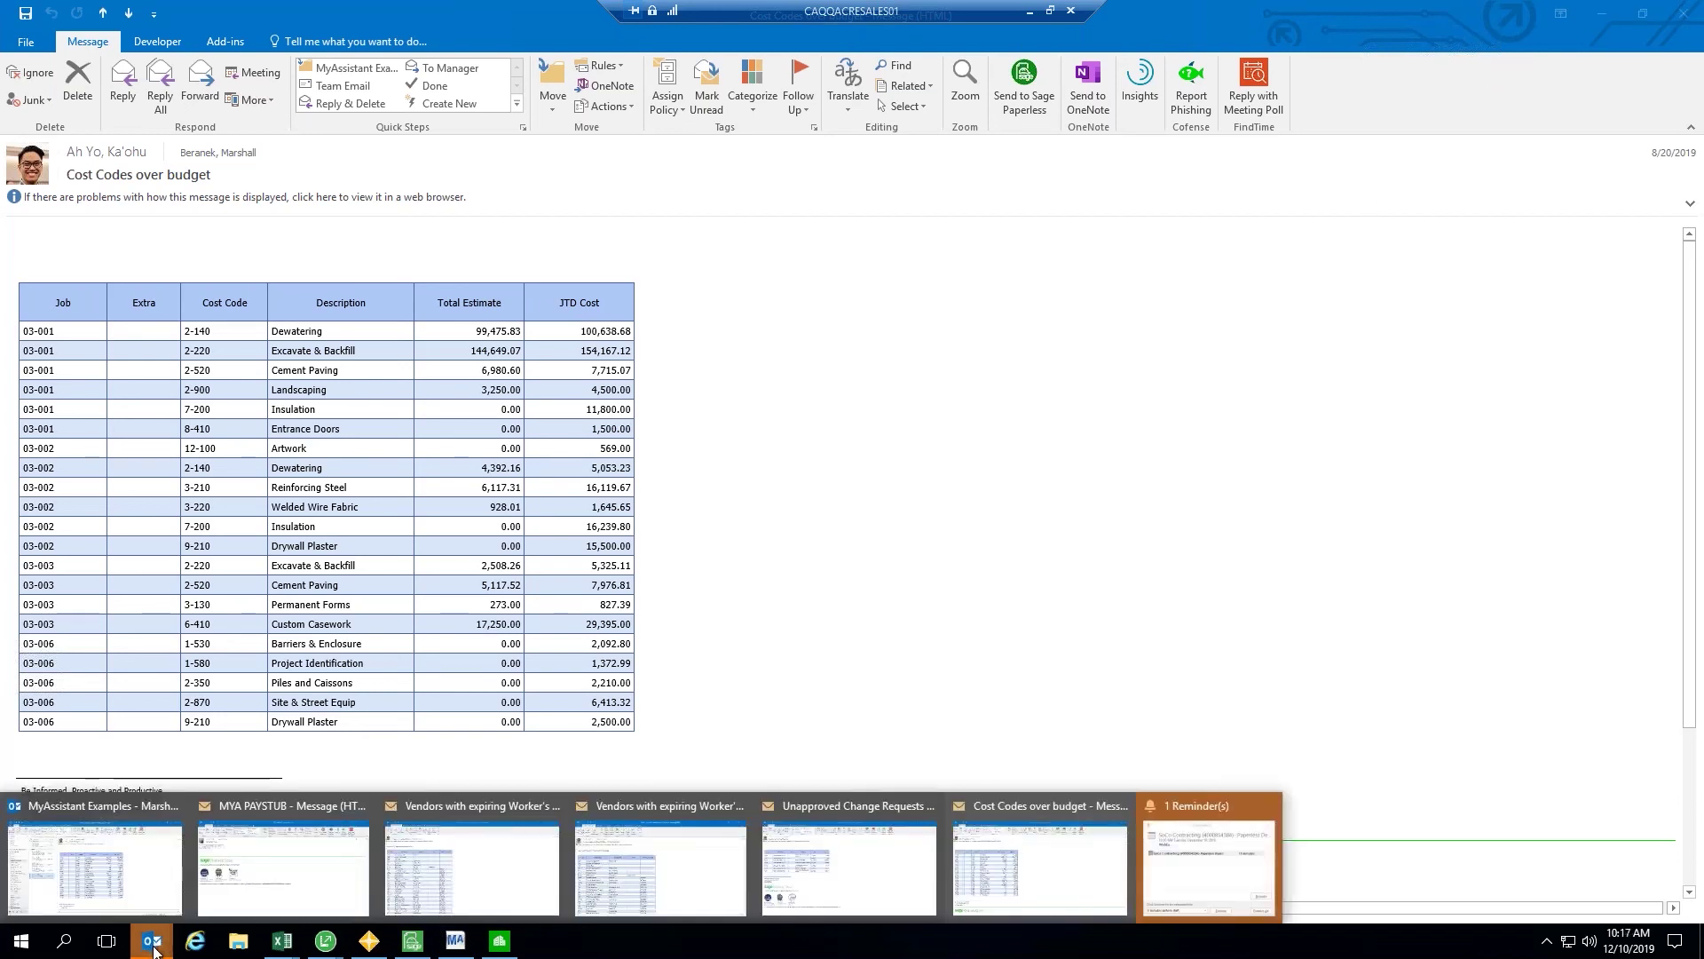
Bring the MYA PAYSTUB message full screen and highlight its subject.
{"action": "left_click", "coordinate": [266, 867]}
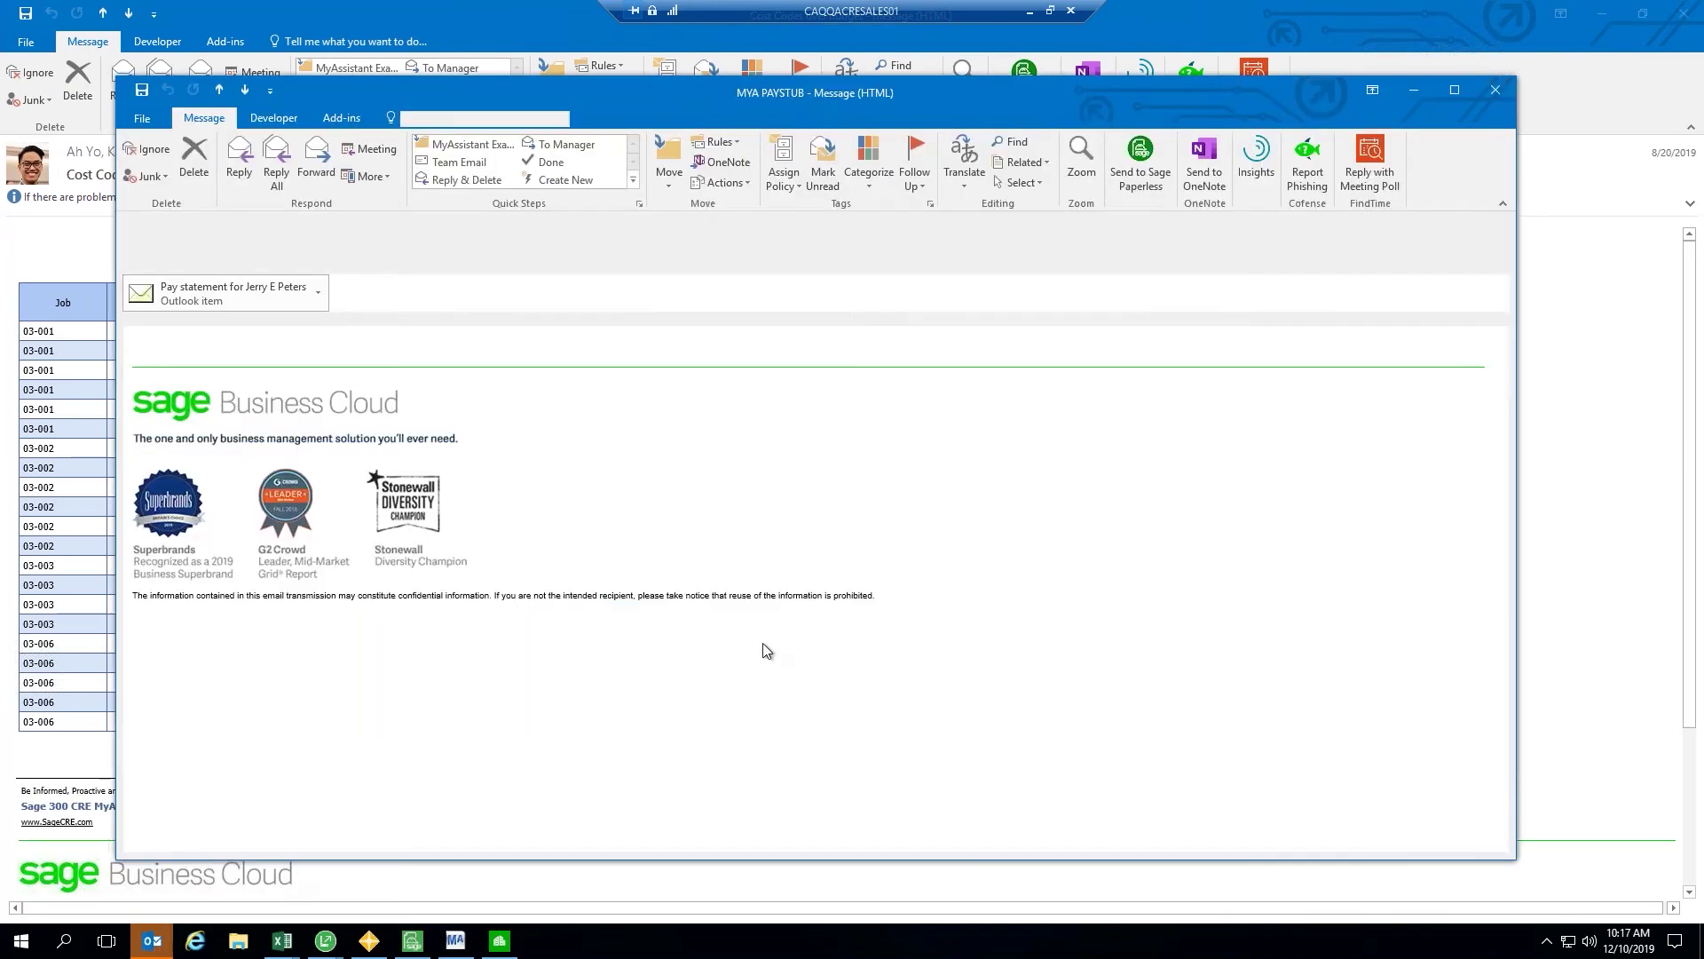
{"action": "left_click", "coordinate": [1454, 90]}
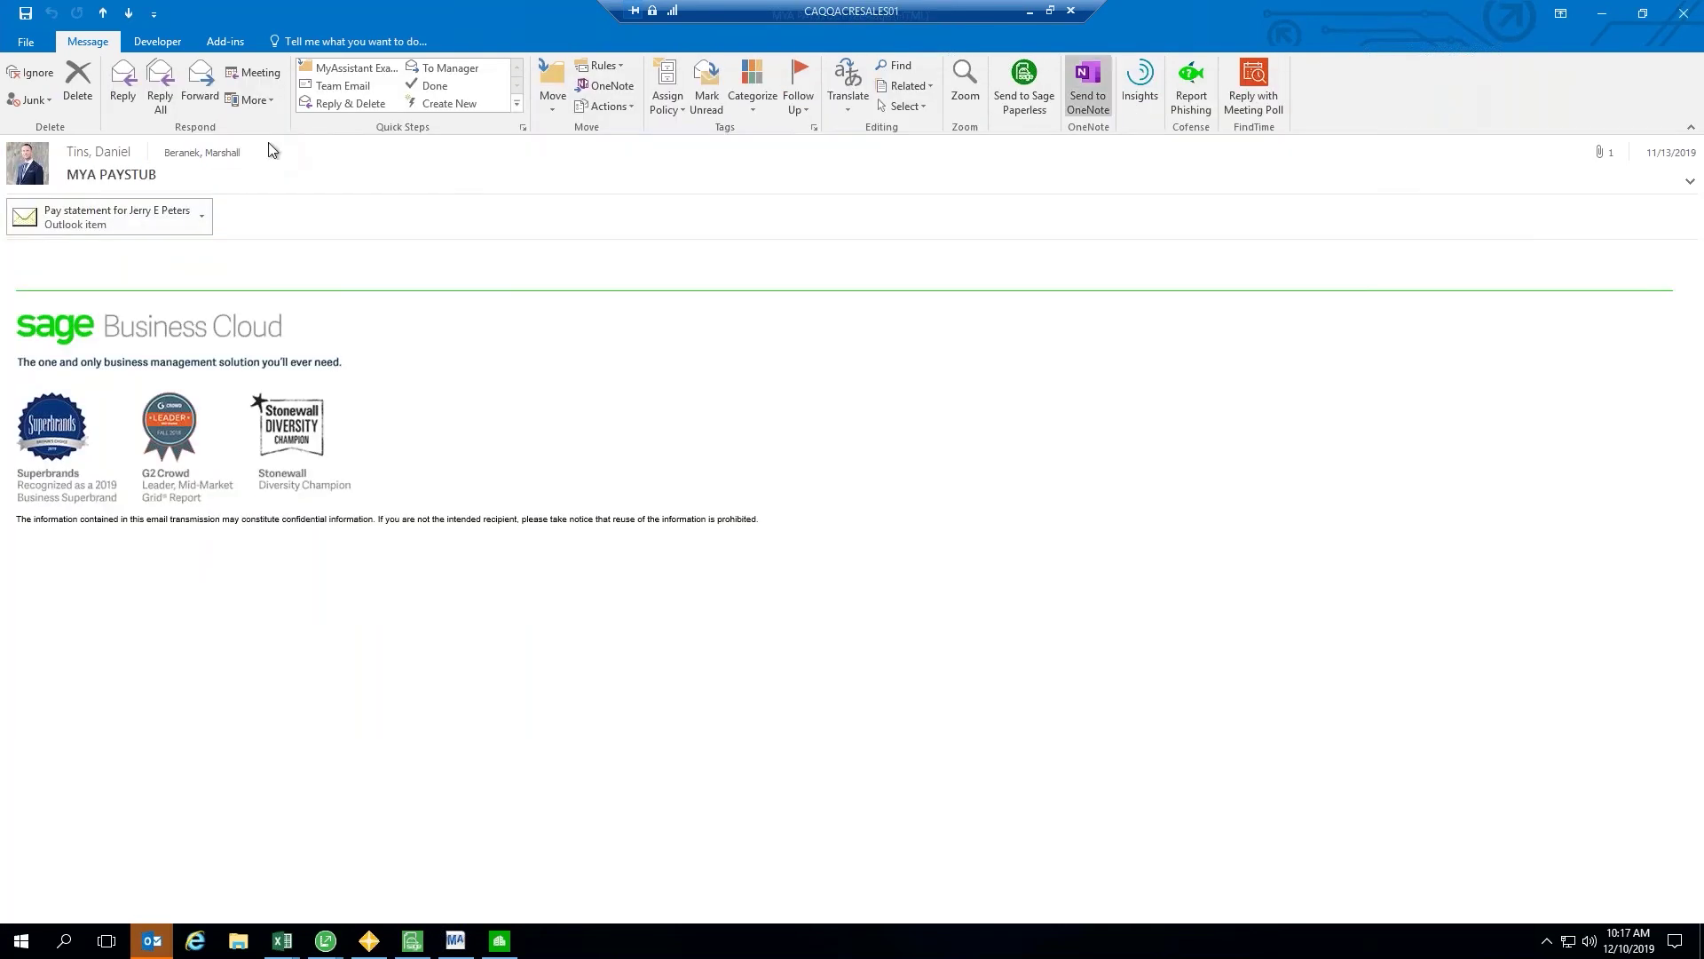
{"action": "left_click_drag", "start_coordinate": [78, 174], "coordinate": [160, 173]}
{"action": "left_click", "coordinate": [148, 174]}
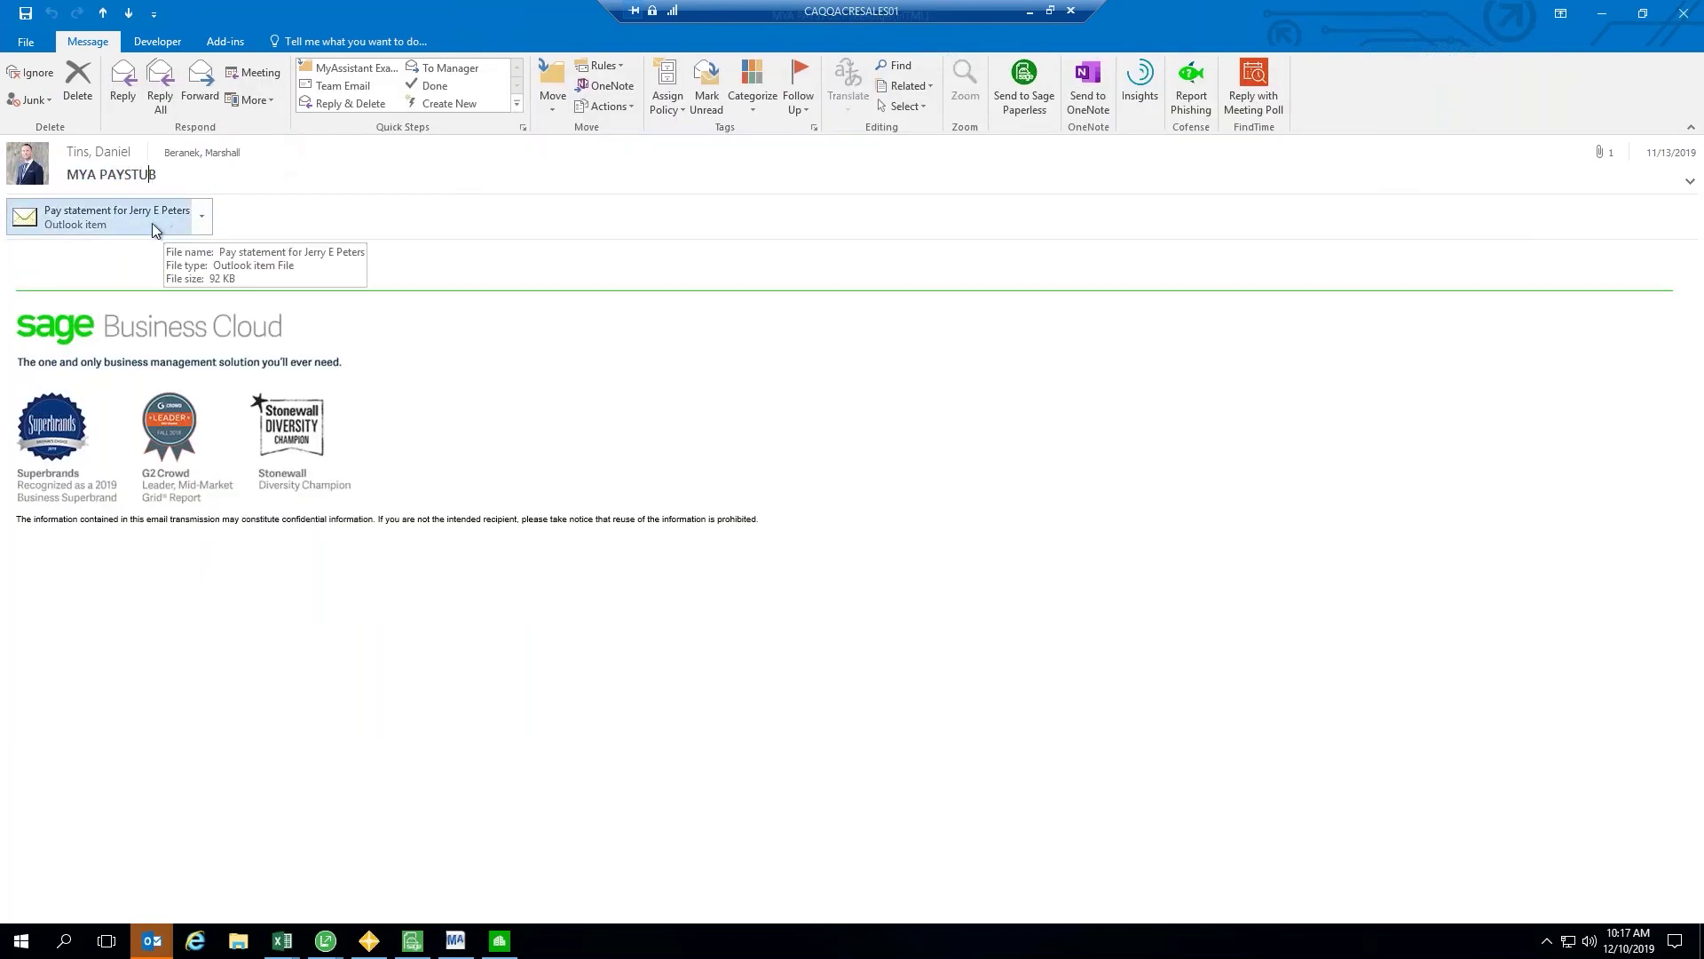
Open the attached pay statement email, move its window aside, and highlight its message text.
{"action": "left_click", "coordinate": [152, 222]}
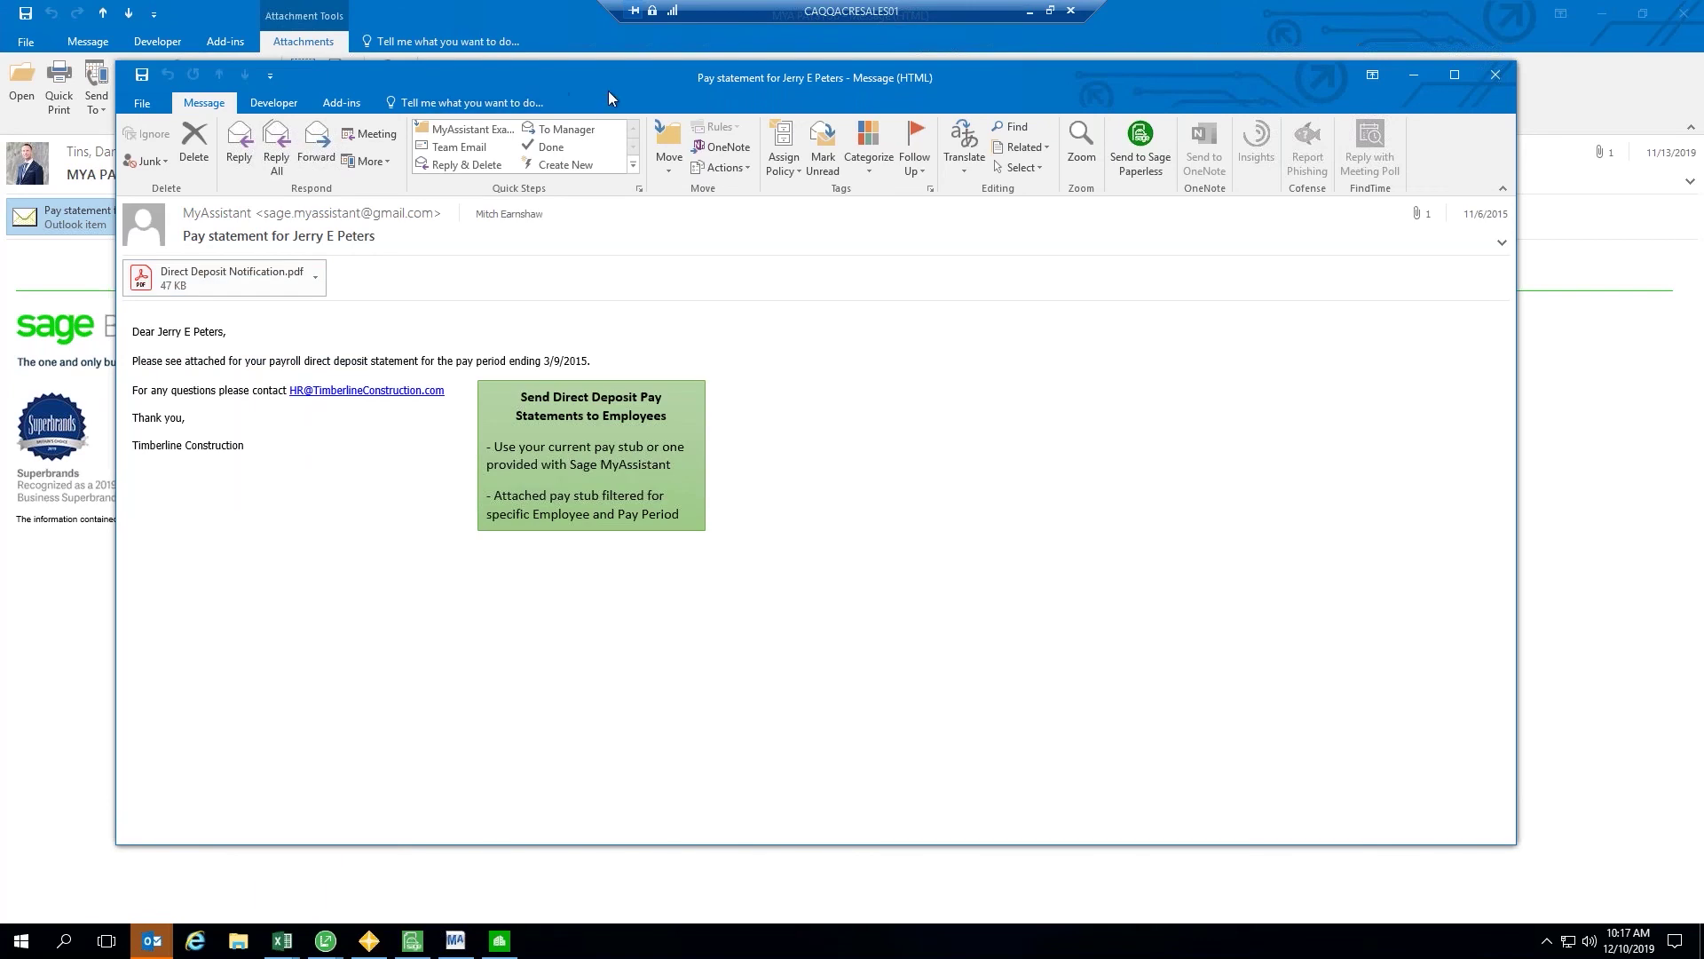
{"action": "left_click_drag", "start_coordinate": [617, 85], "coordinate": [674, 118]}
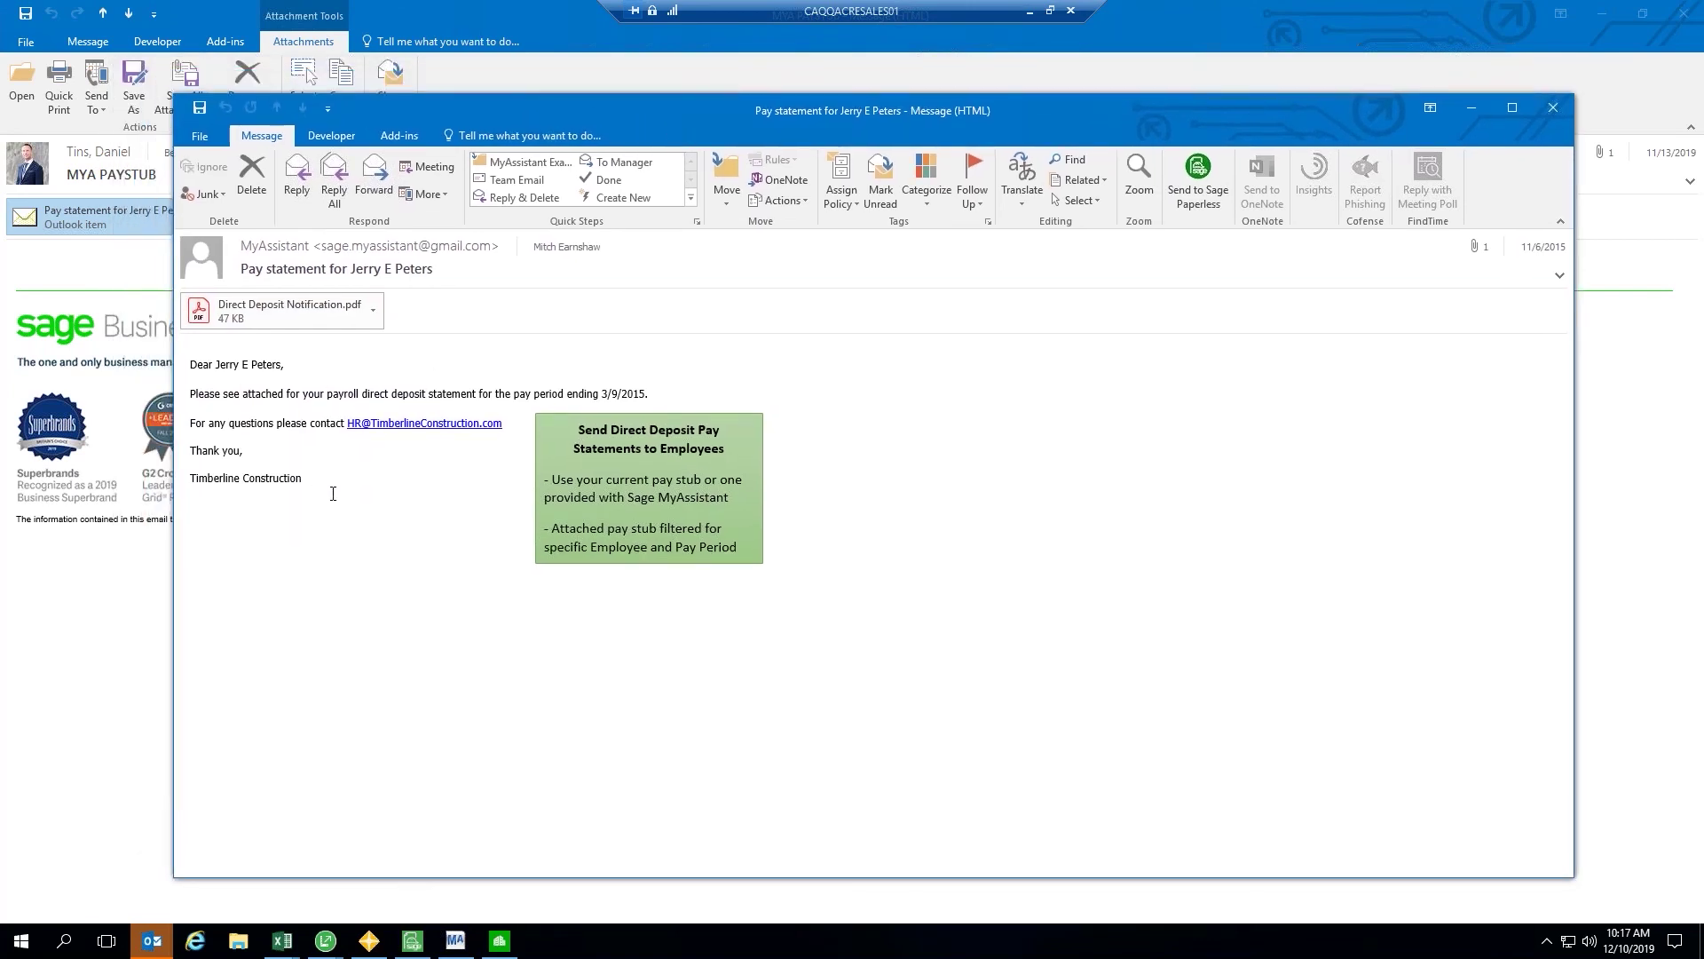
{"action": "left_click_drag", "start_coordinate": [284, 462], "coordinate": [192, 353]}
{"action": "left_click", "coordinate": [266, 422]}
{"action": "left_click", "coordinate": [266, 310]}
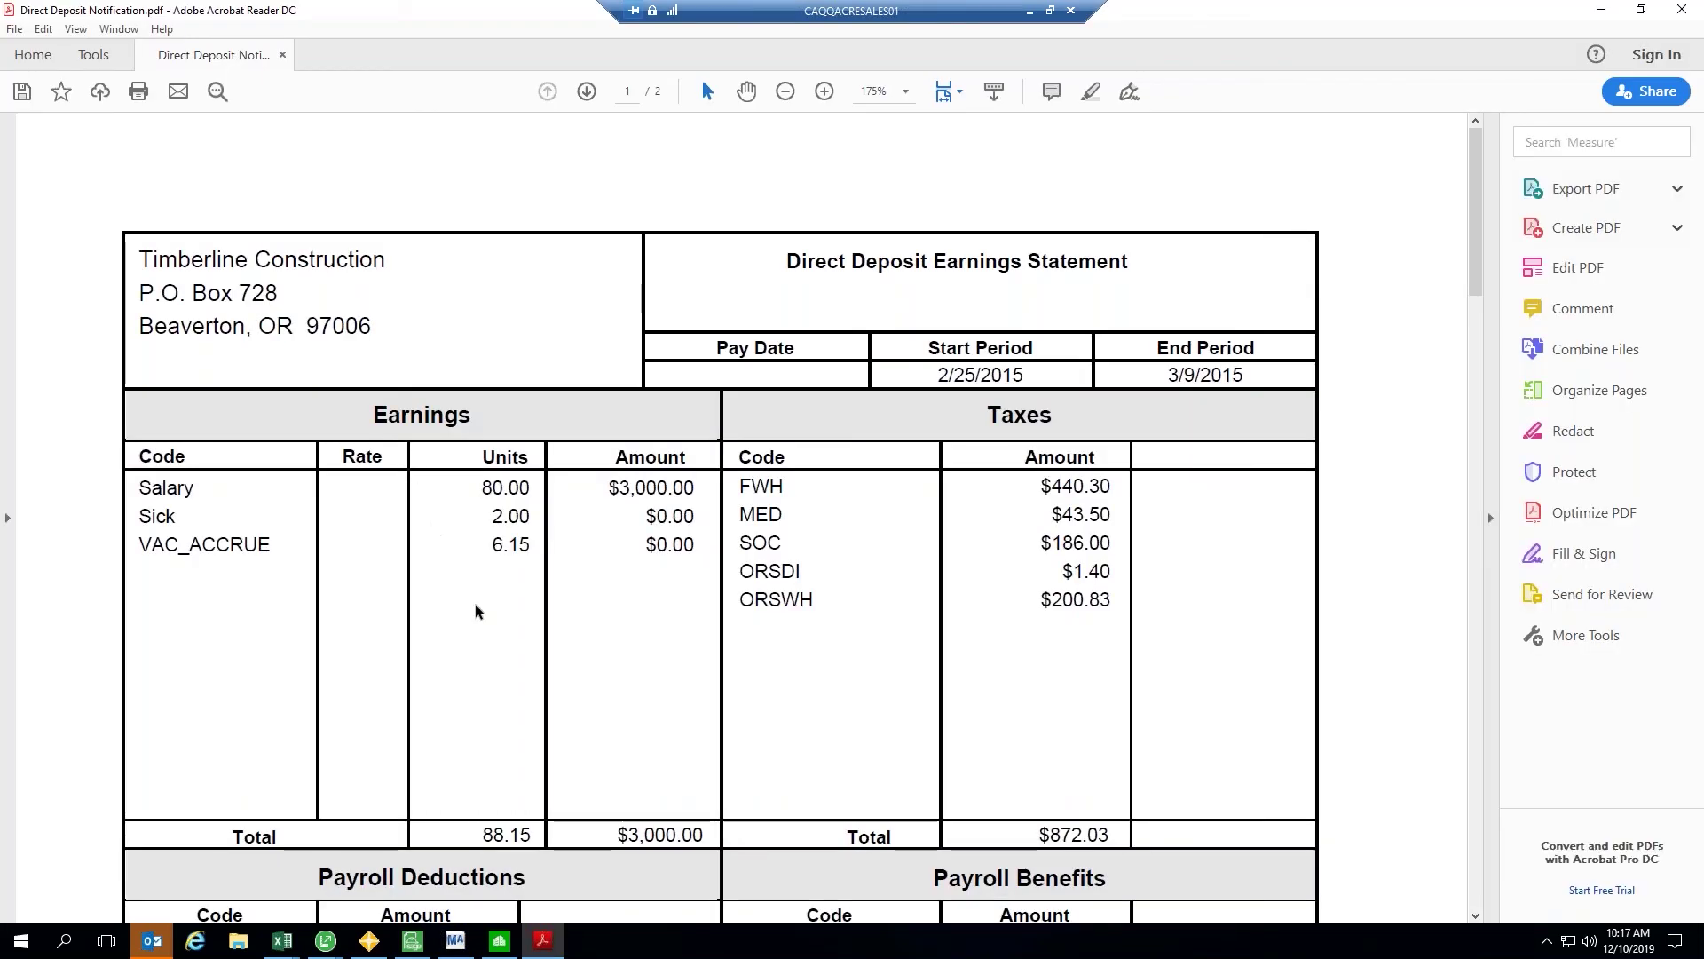
{"action": "scroll", "coordinate": [684, 620], "scroll_direction": "down", "scroll_amount": 3}
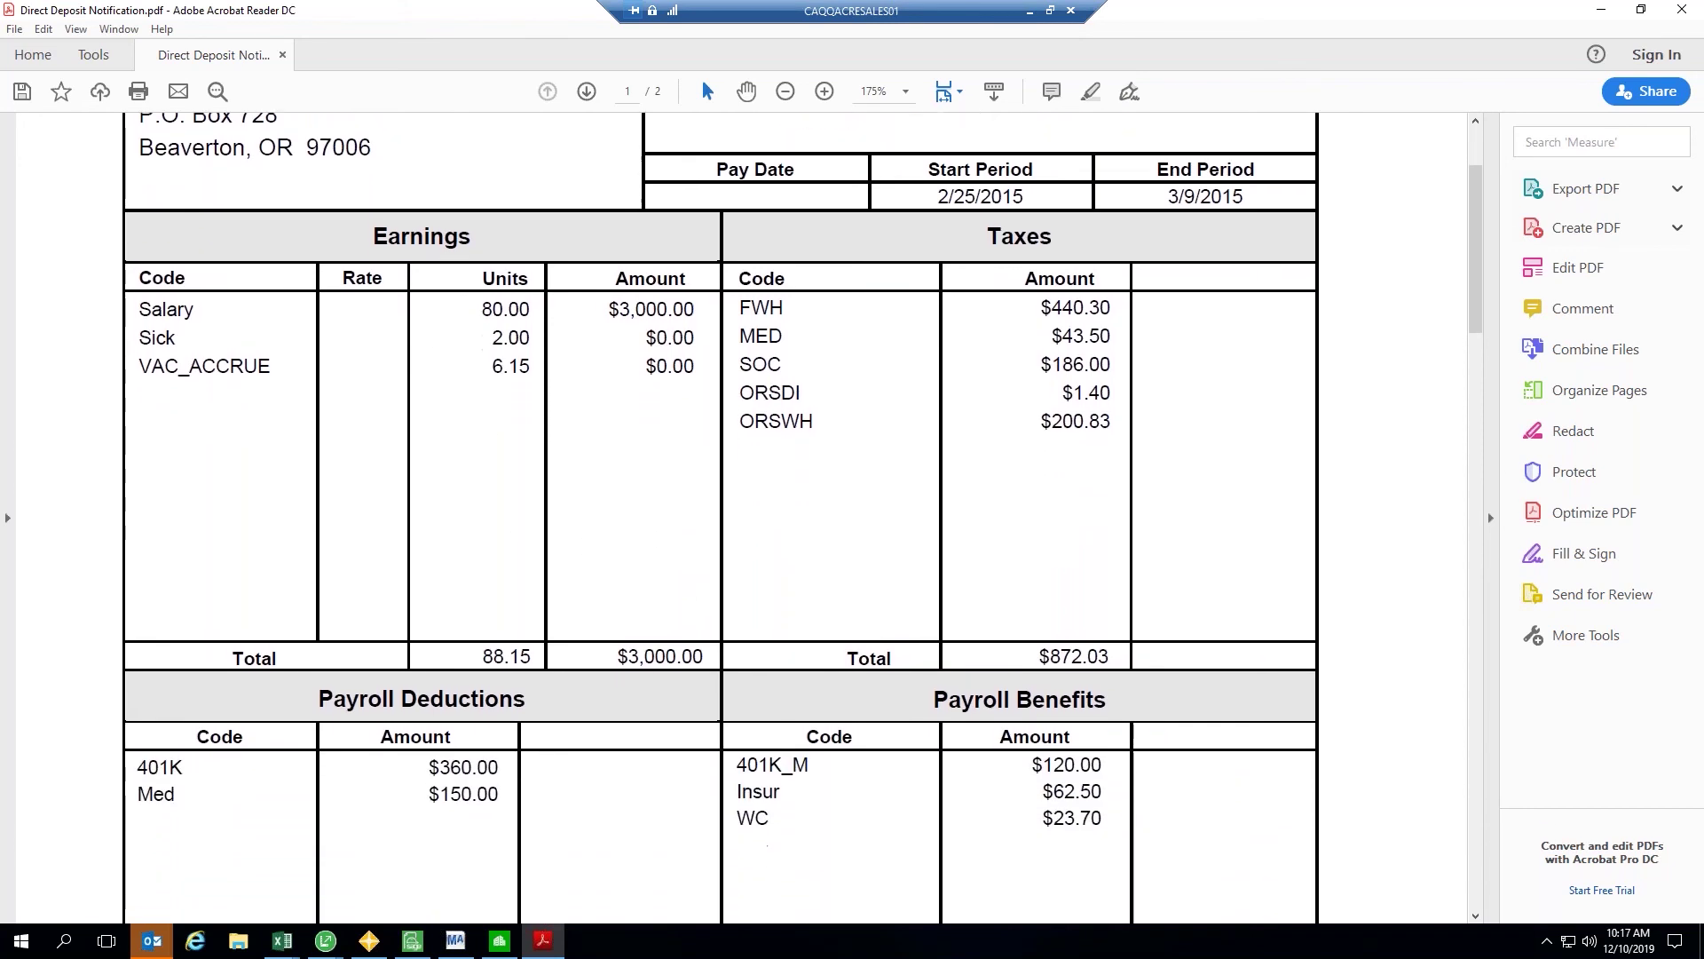
{"action": "scroll", "coordinate": [676, 608], "scroll_direction": "down", "scroll_amount": 2}
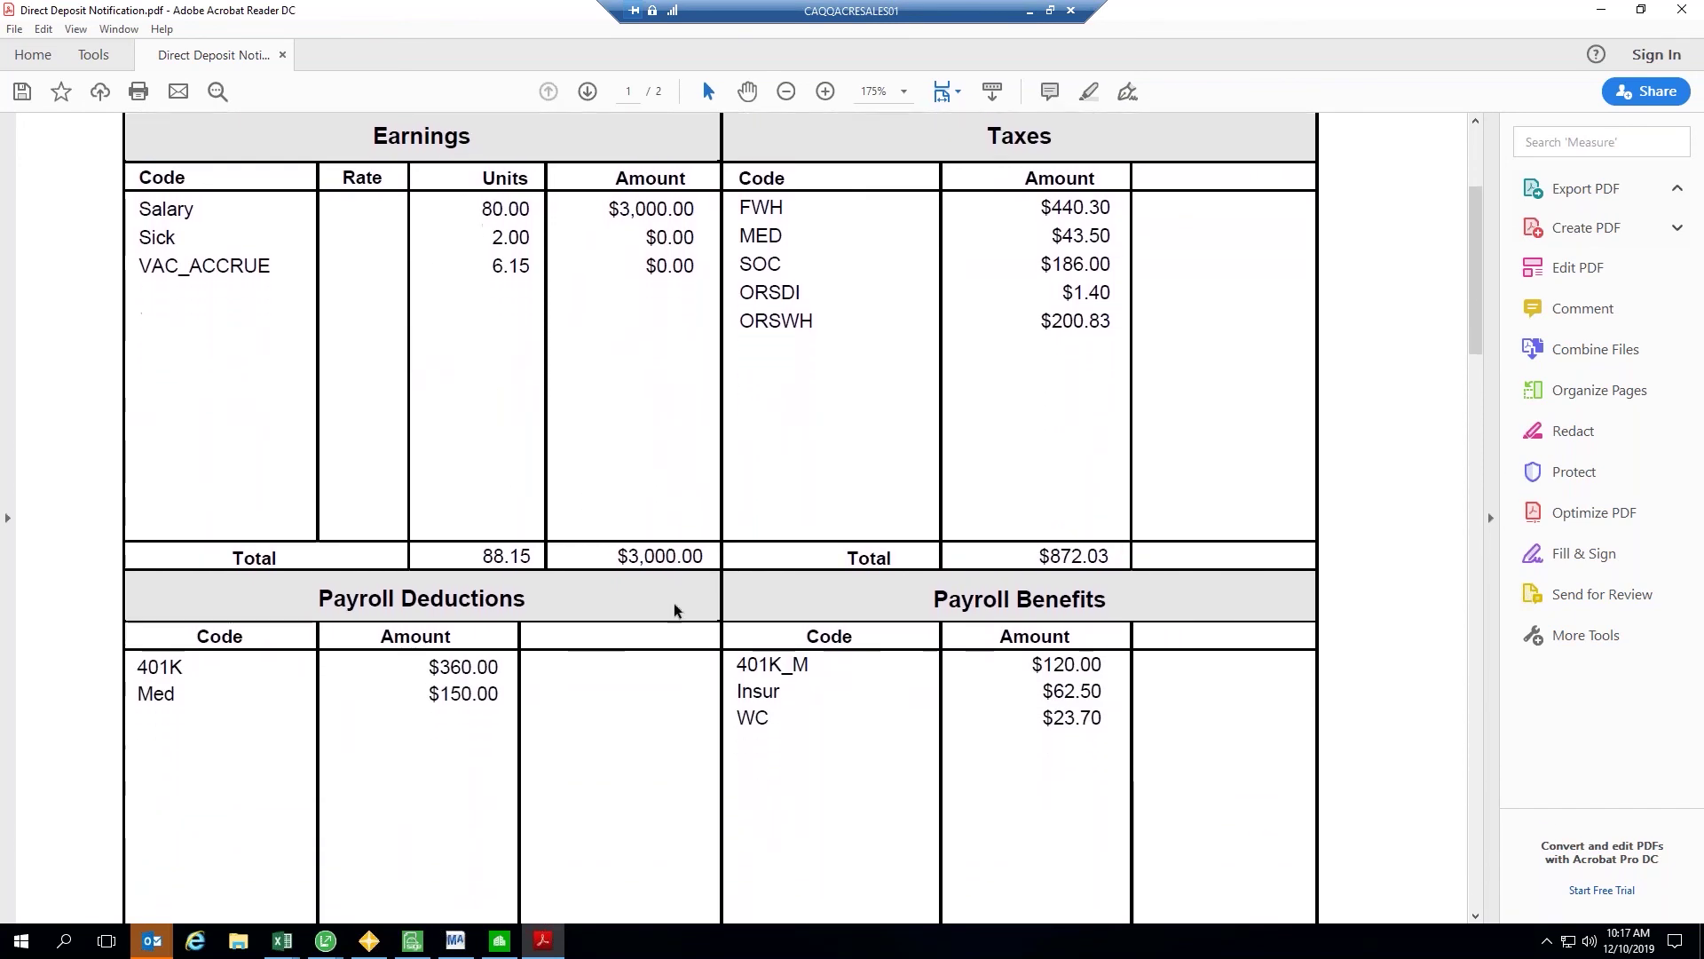
{"action": "scroll", "coordinate": [672, 611], "scroll_direction": "down", "scroll_amount": 5}
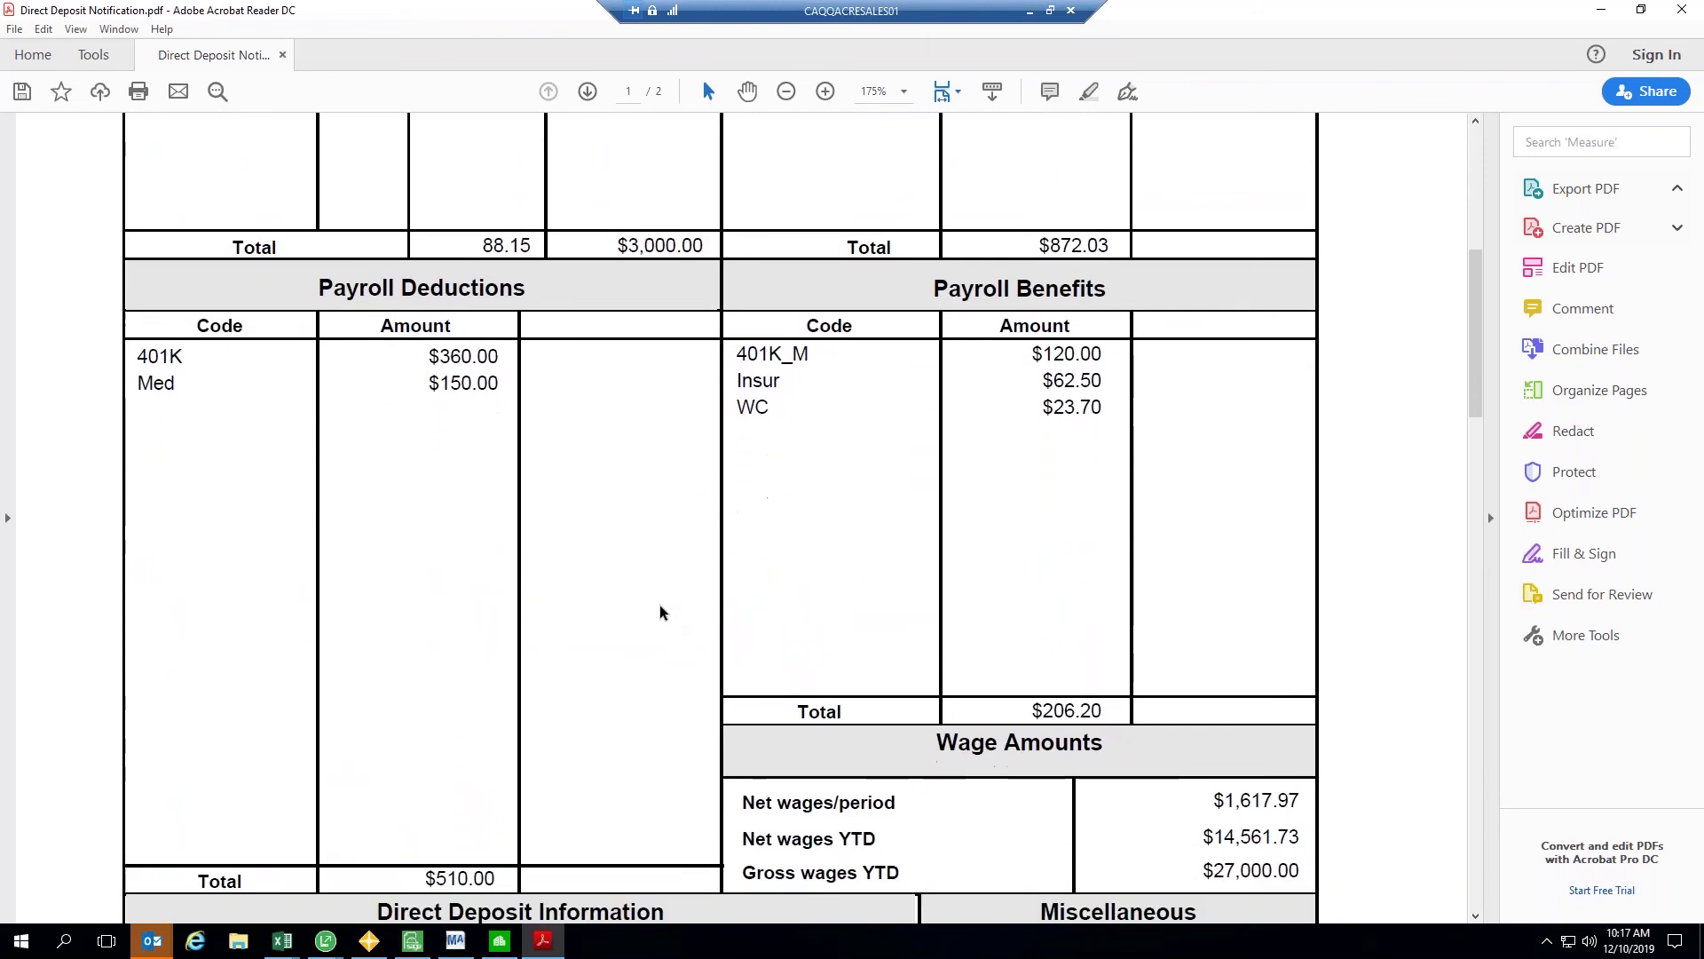
{"action": "scroll", "coordinate": [660, 611], "scroll_direction": "down", "scroll_amount": 5}
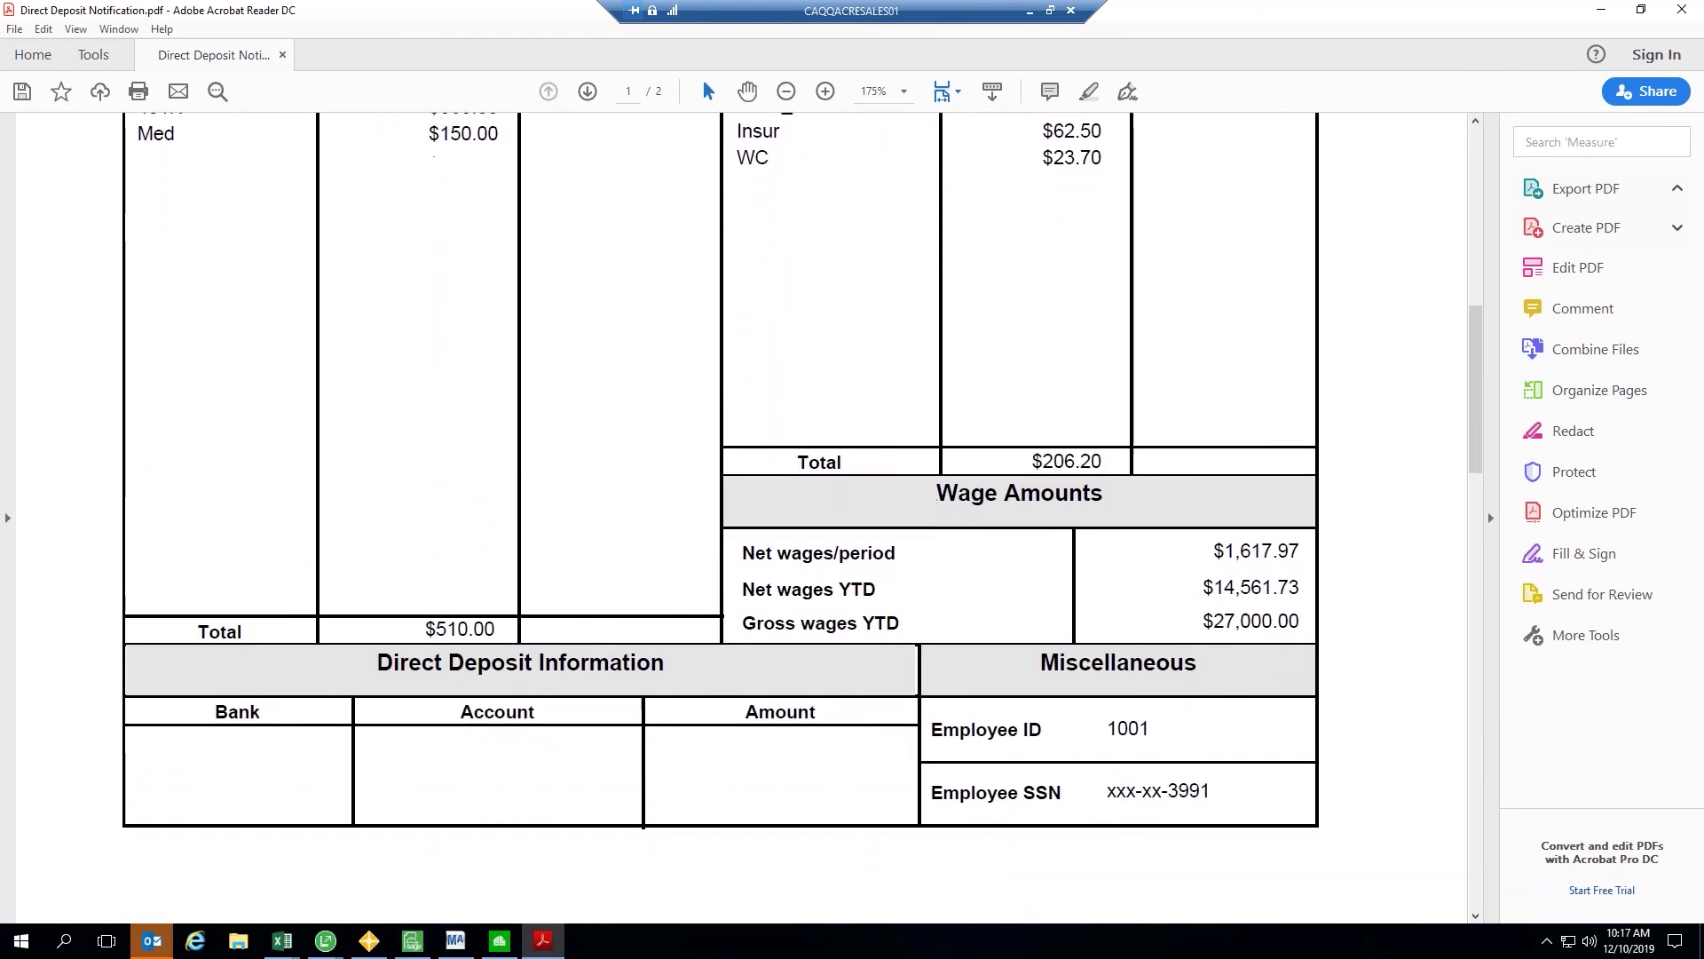
{"action": "scroll", "coordinate": [546, 616], "scroll_direction": "down", "scroll_amount": 1}
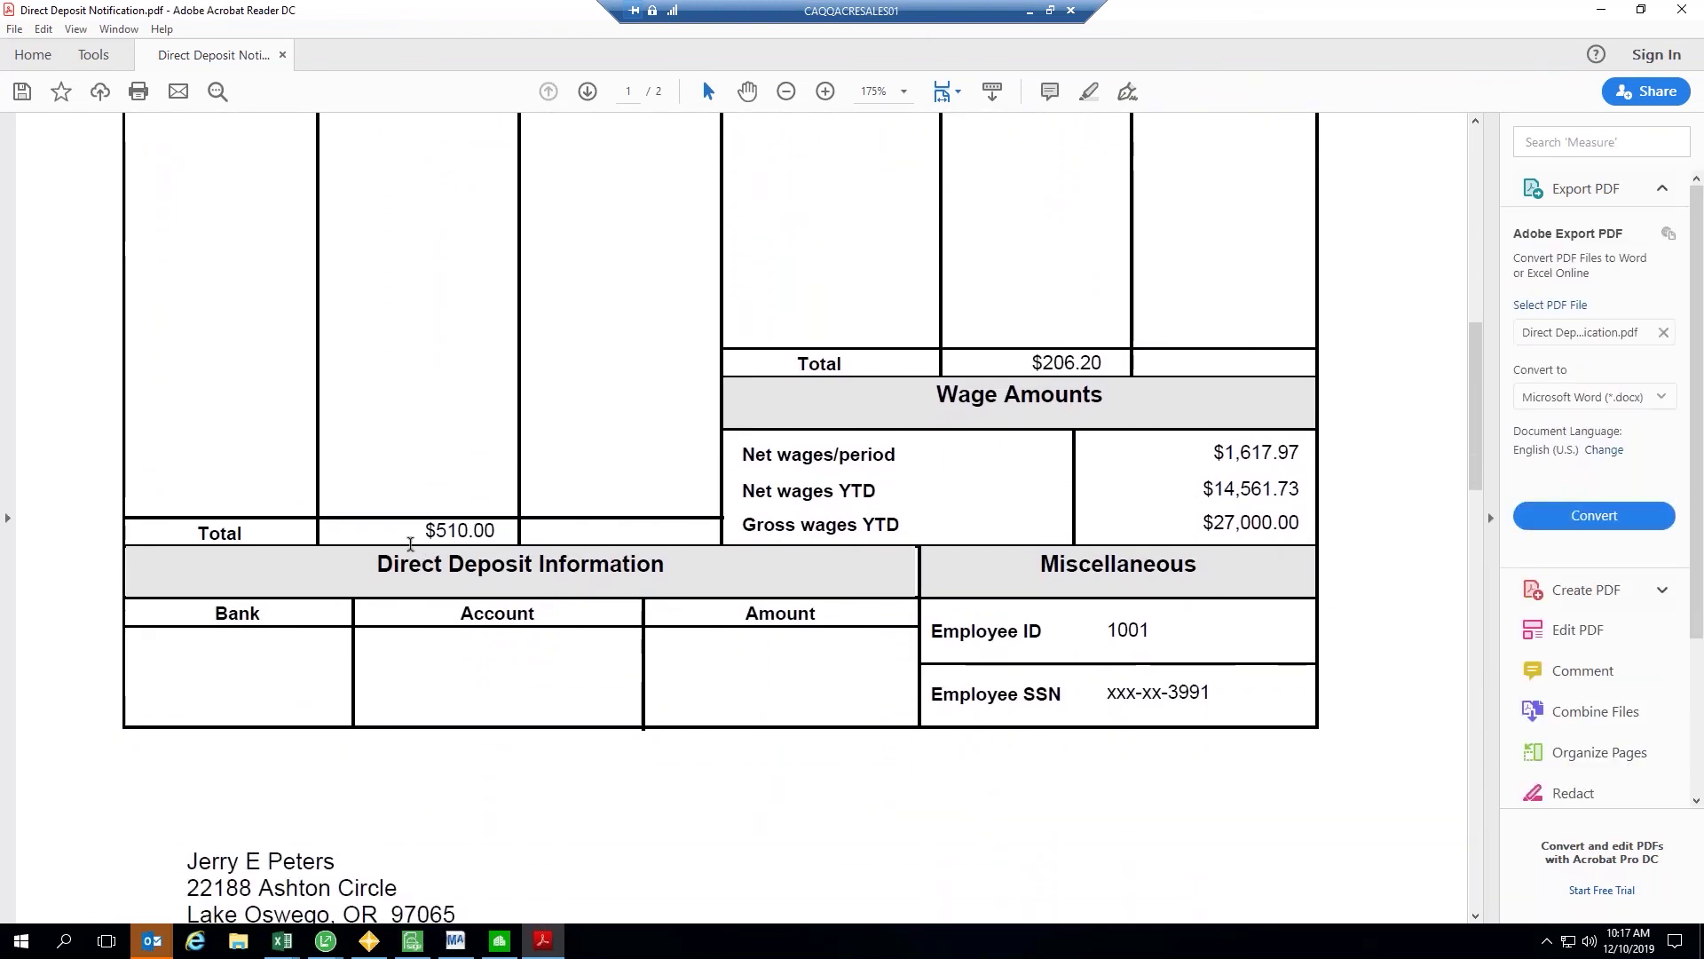
{"action": "scroll", "coordinate": [839, 651], "scroll_direction": "down", "scroll_amount": 1}
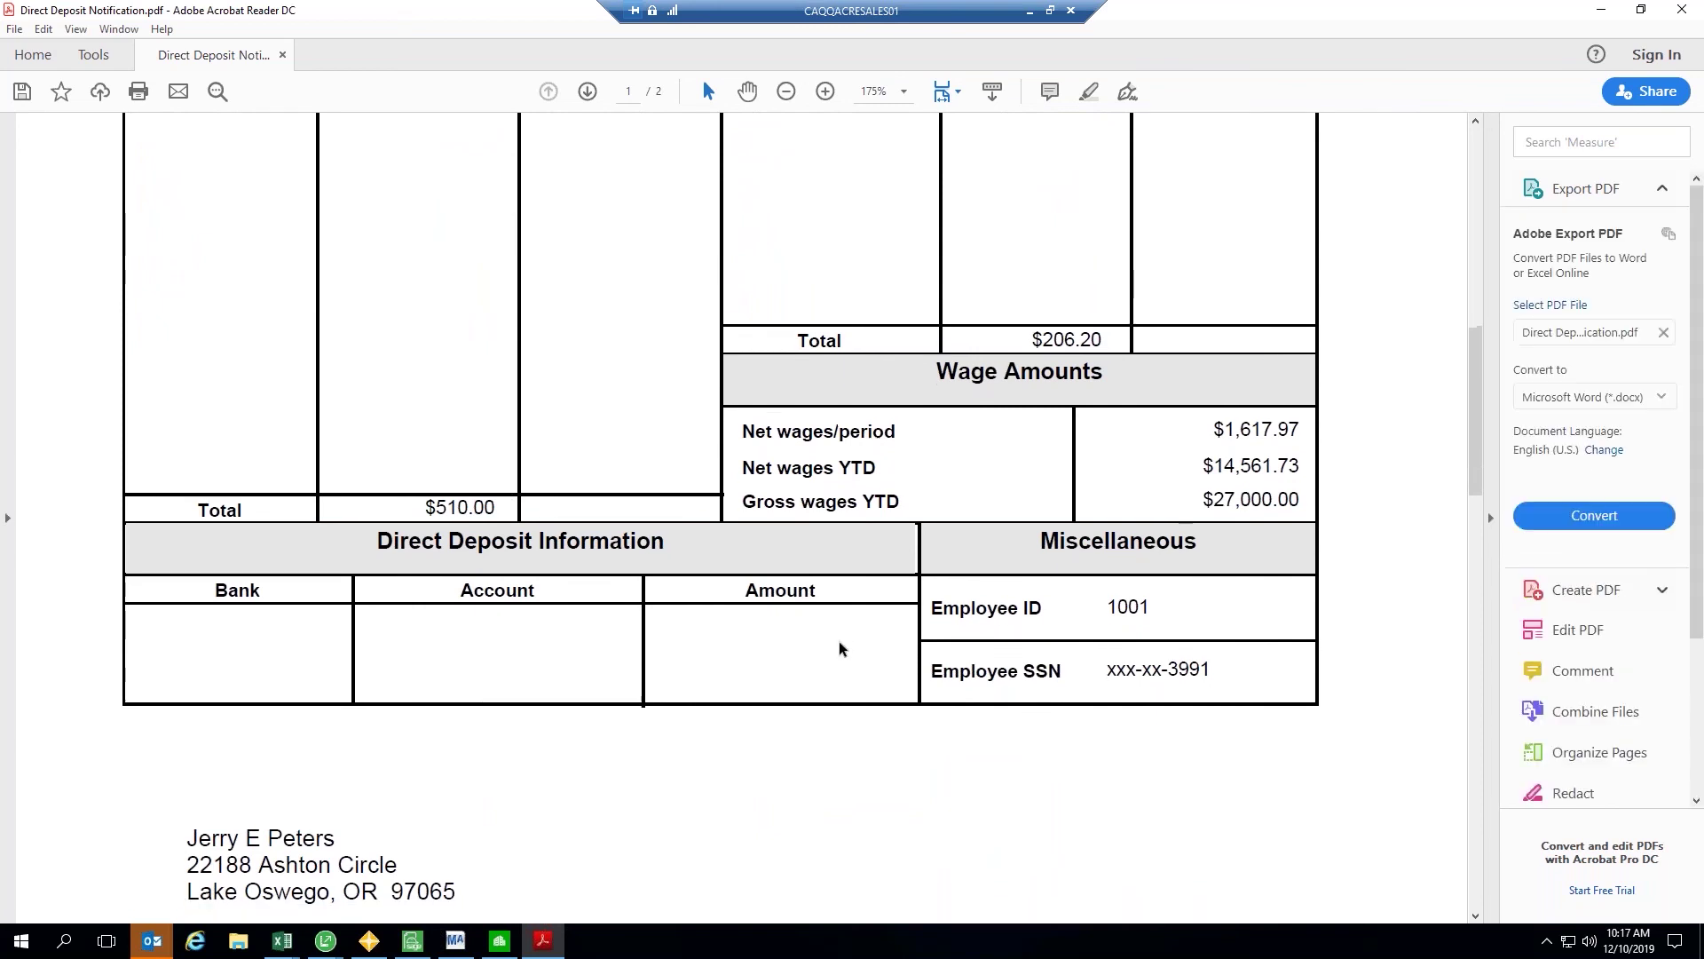
{"action": "scroll", "coordinate": [839, 651], "scroll_direction": "down", "scroll_amount": 2}
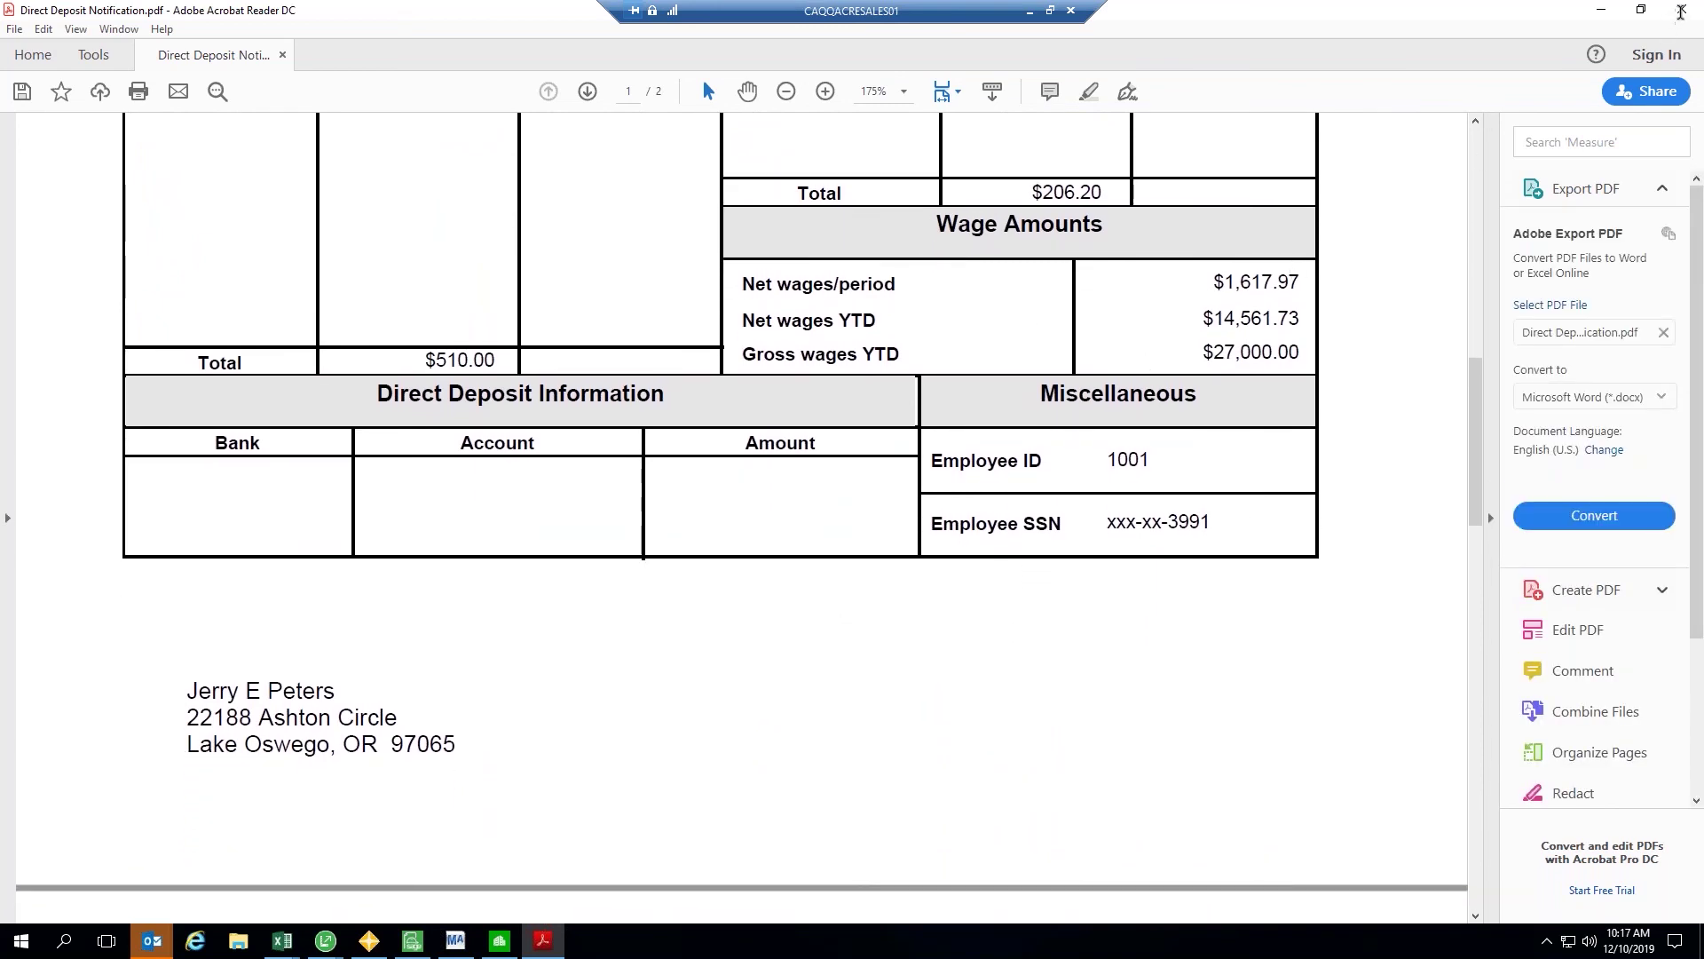
{"action": "left_click", "coordinate": [1680, 10]}
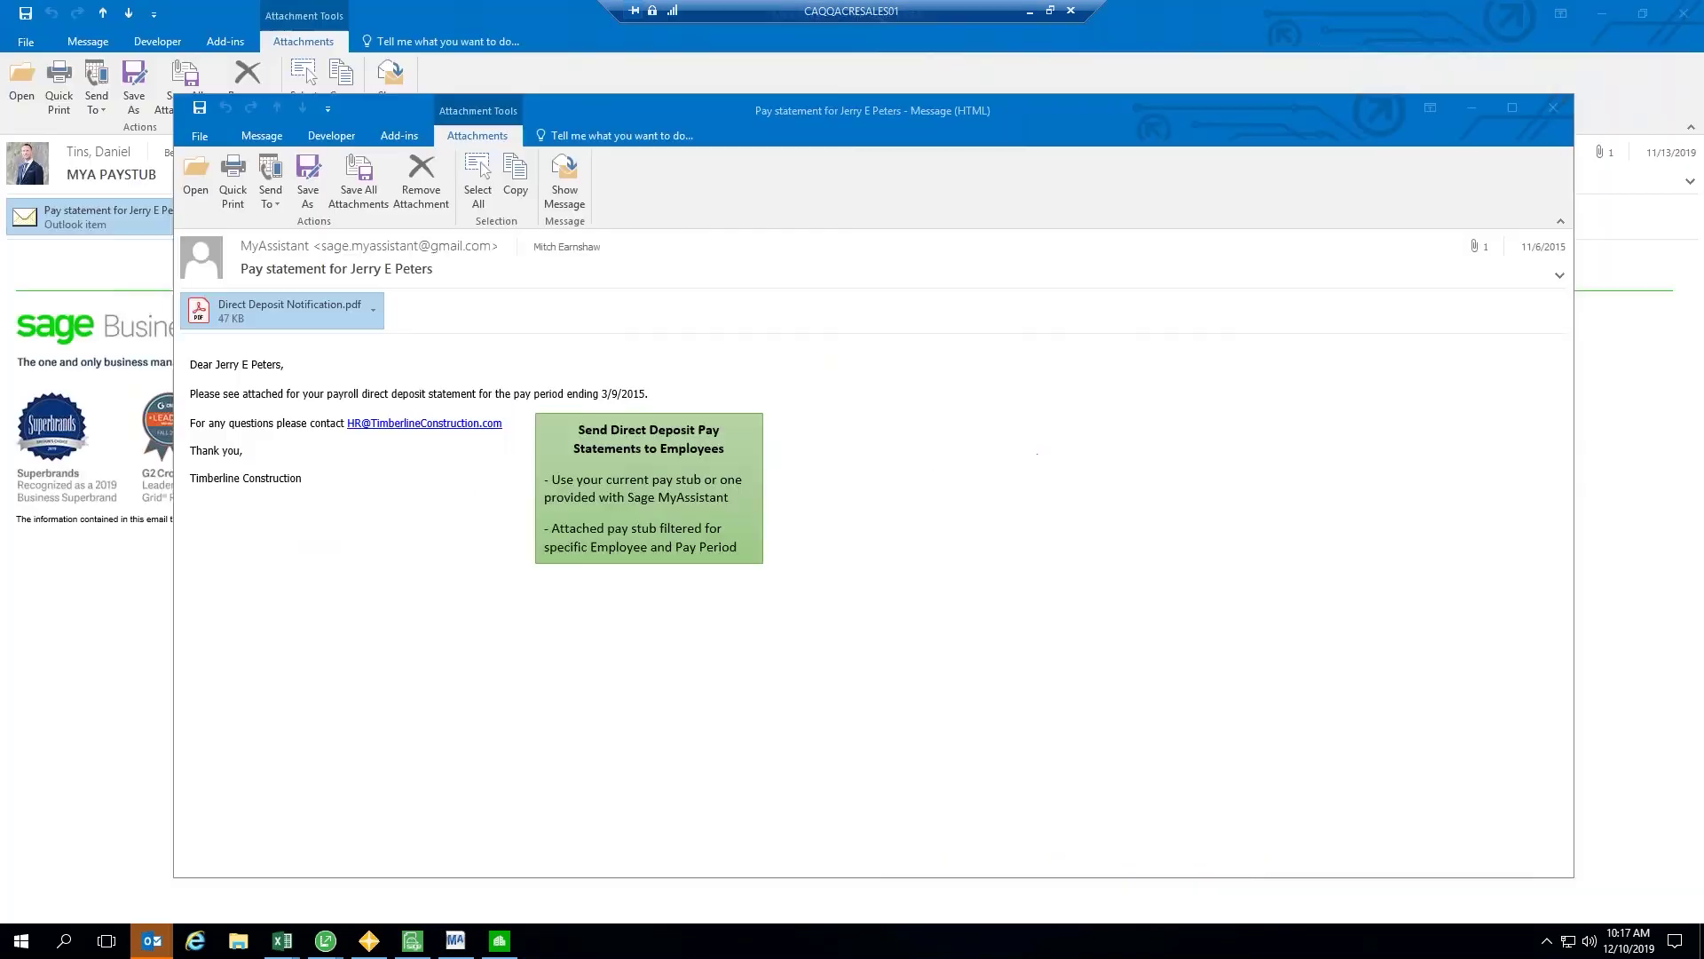
Maximize the pay statement email, then switch to the Worker's Comp. Insurance vendors email.
{"action": "left_click", "coordinate": [1515, 110]}
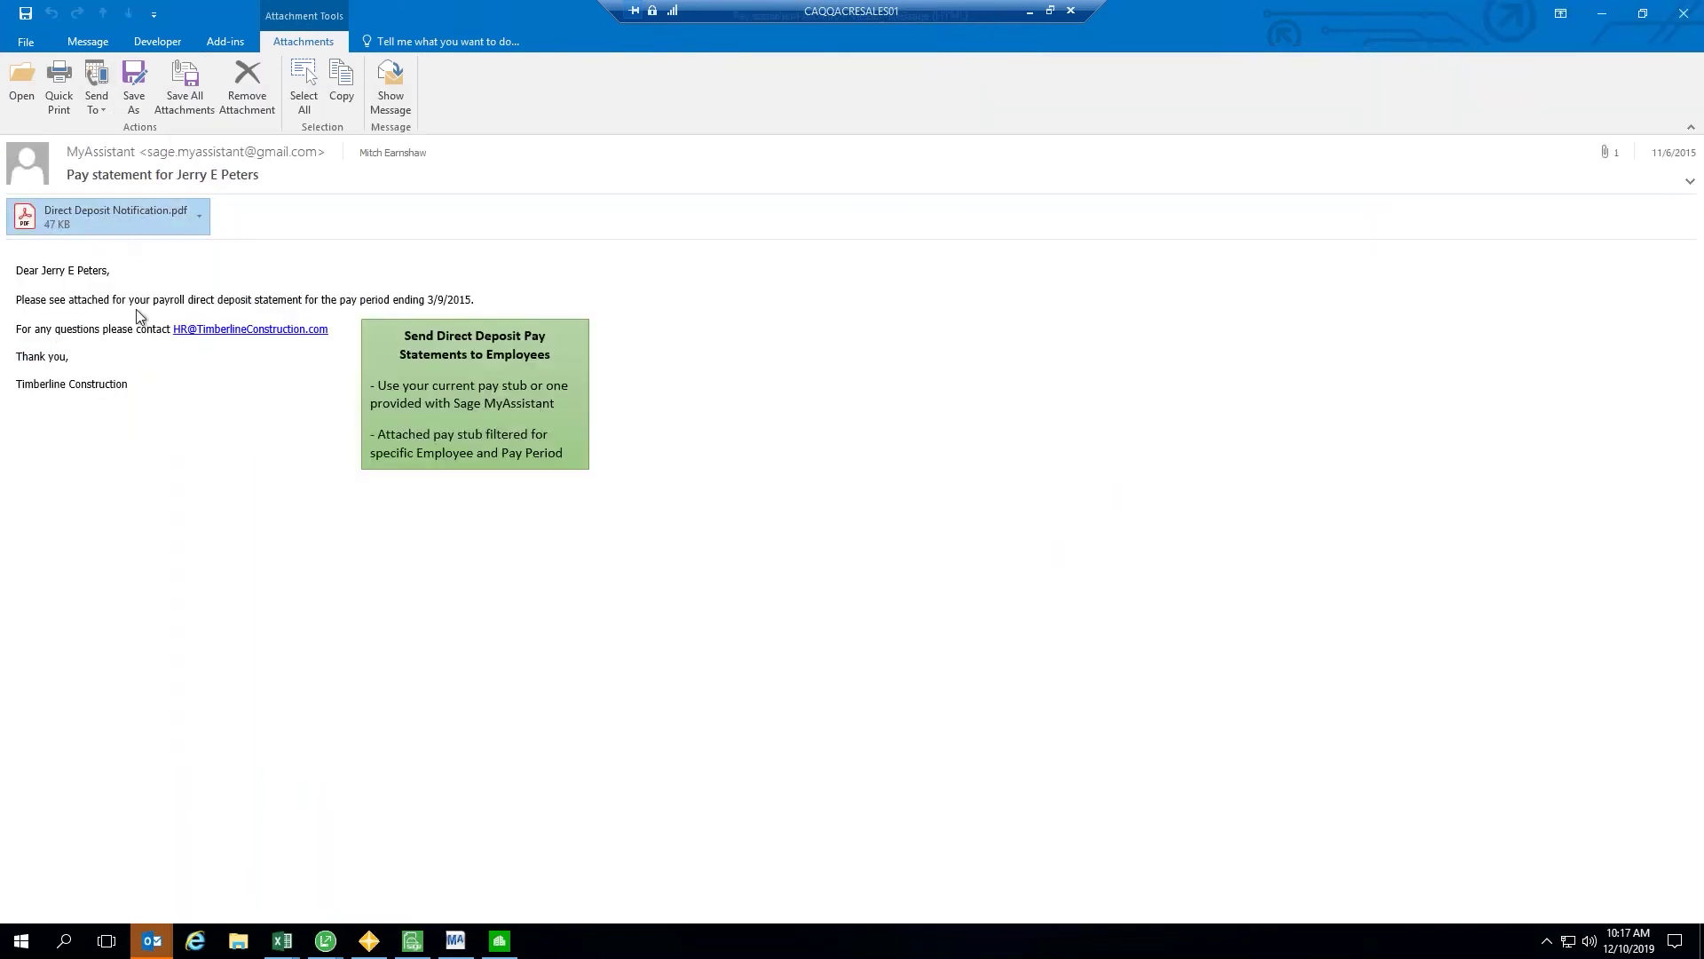
{"action": "left_click", "coordinate": [152, 941]}
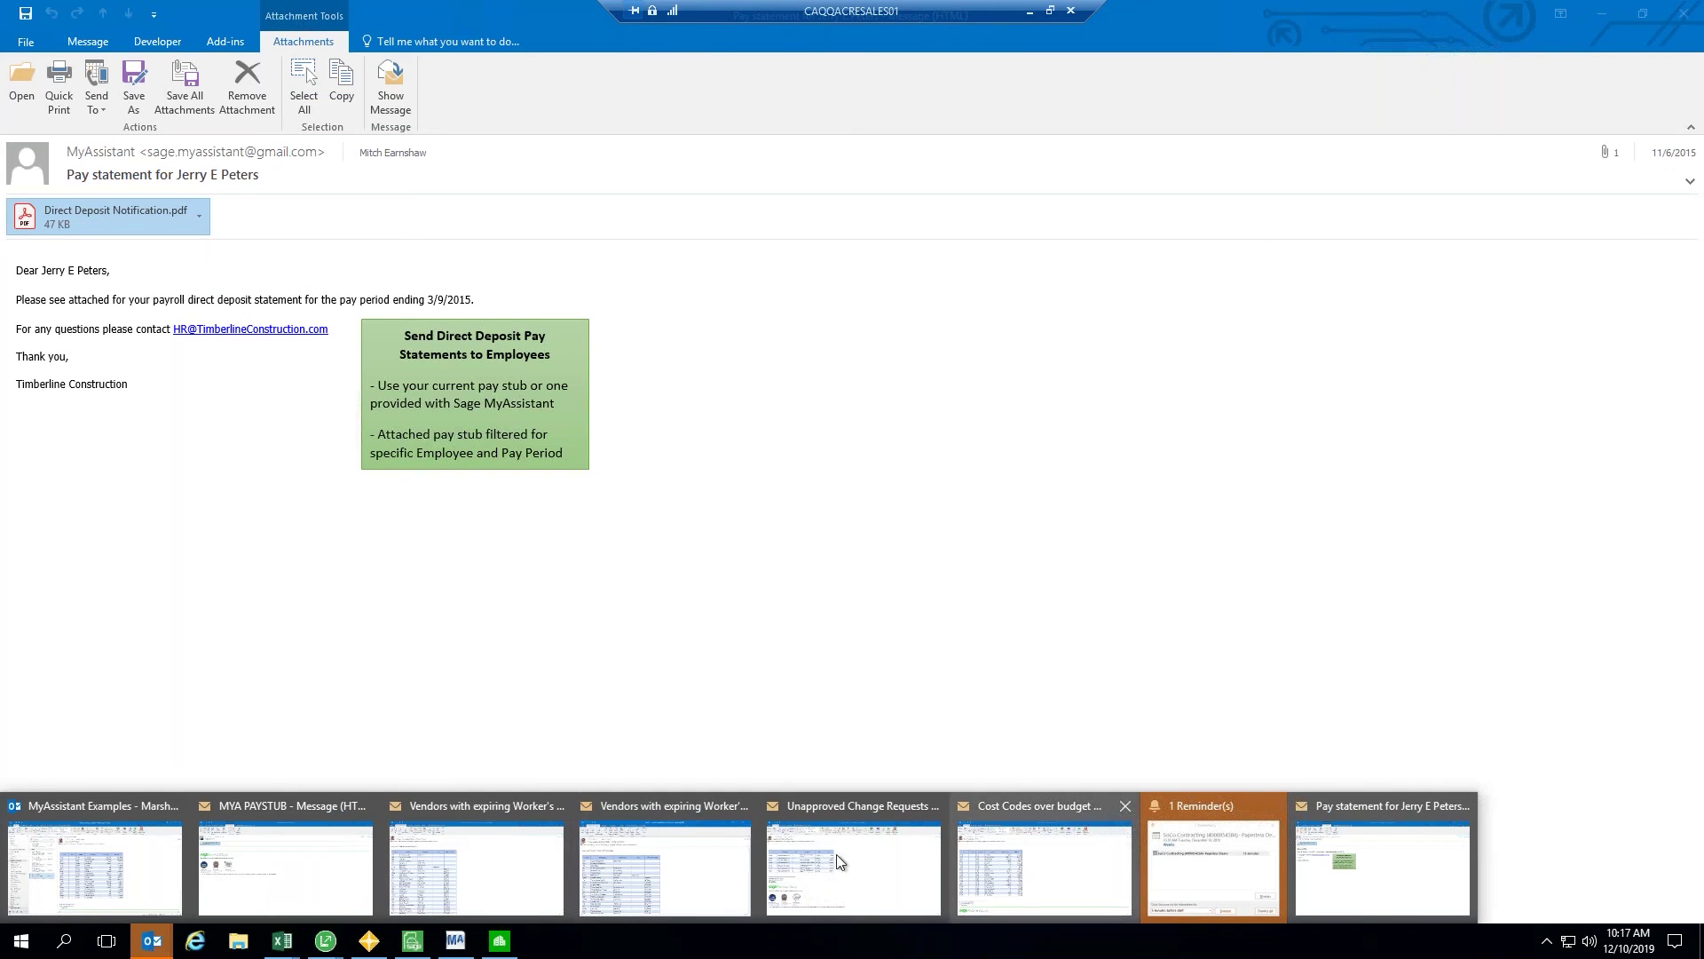
{"action": "left_click", "coordinate": [662, 851]}
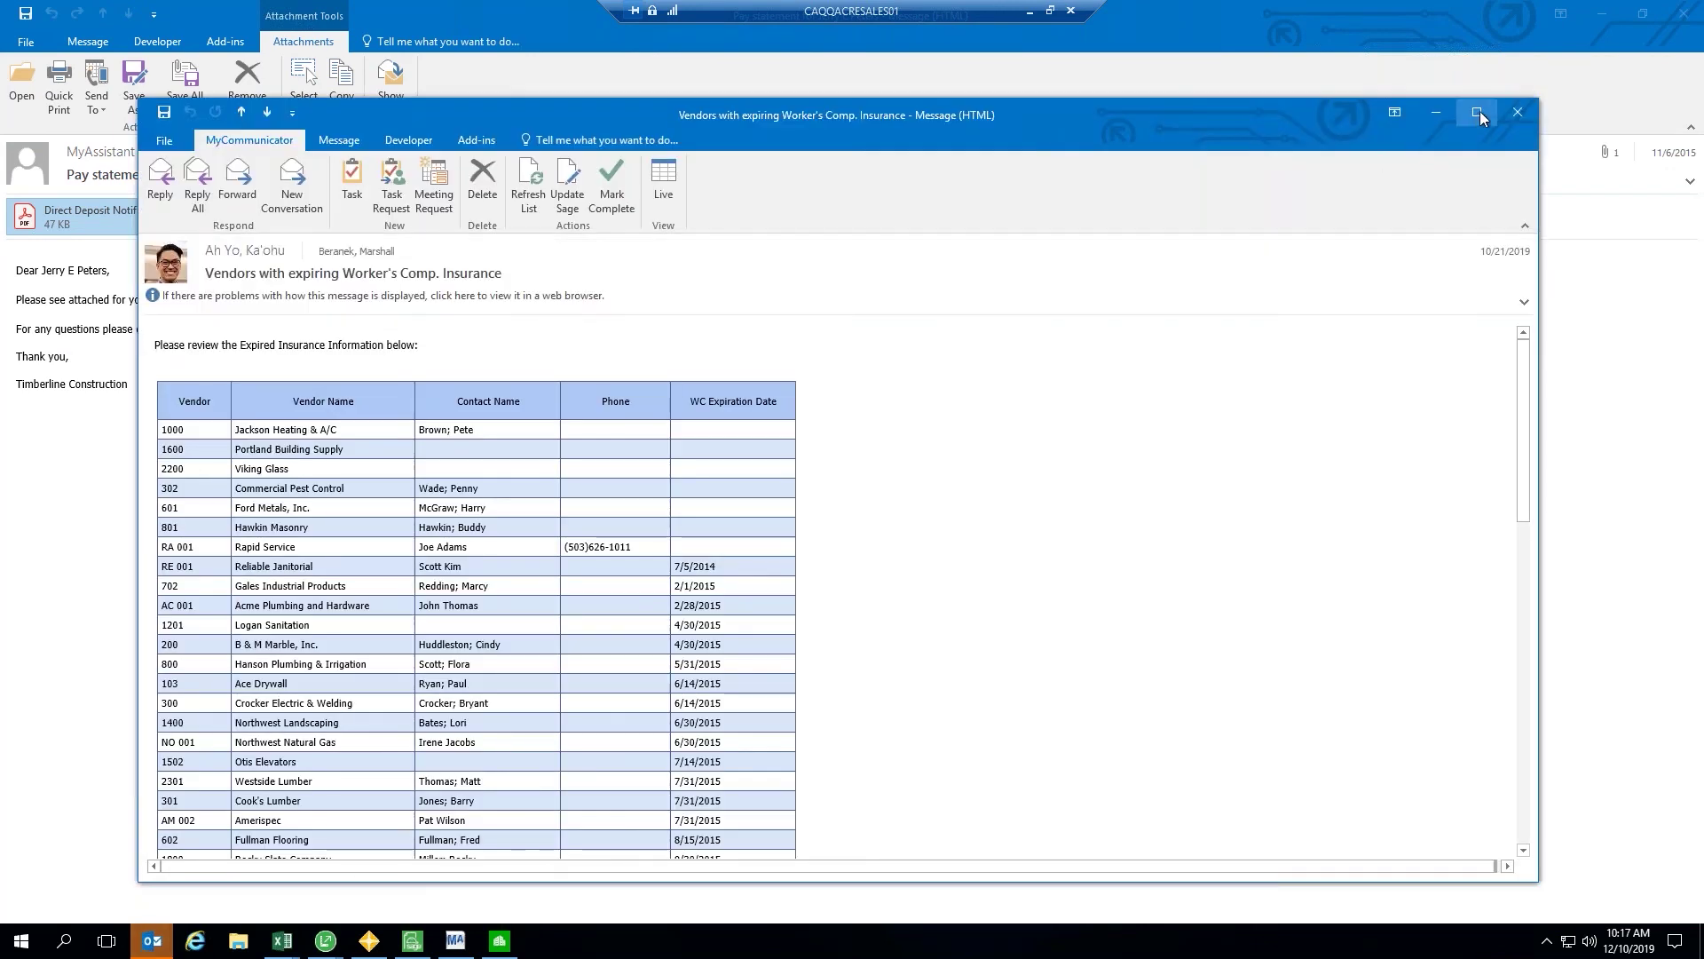
Maximize the vendors email and highlight its subject and expired insurance review line.
{"action": "left_click", "coordinate": [1479, 112]}
{"action": "left_click_drag", "start_coordinate": [106, 174], "coordinate": [327, 175]}
{"action": "left_click", "coordinate": [342, 175]}
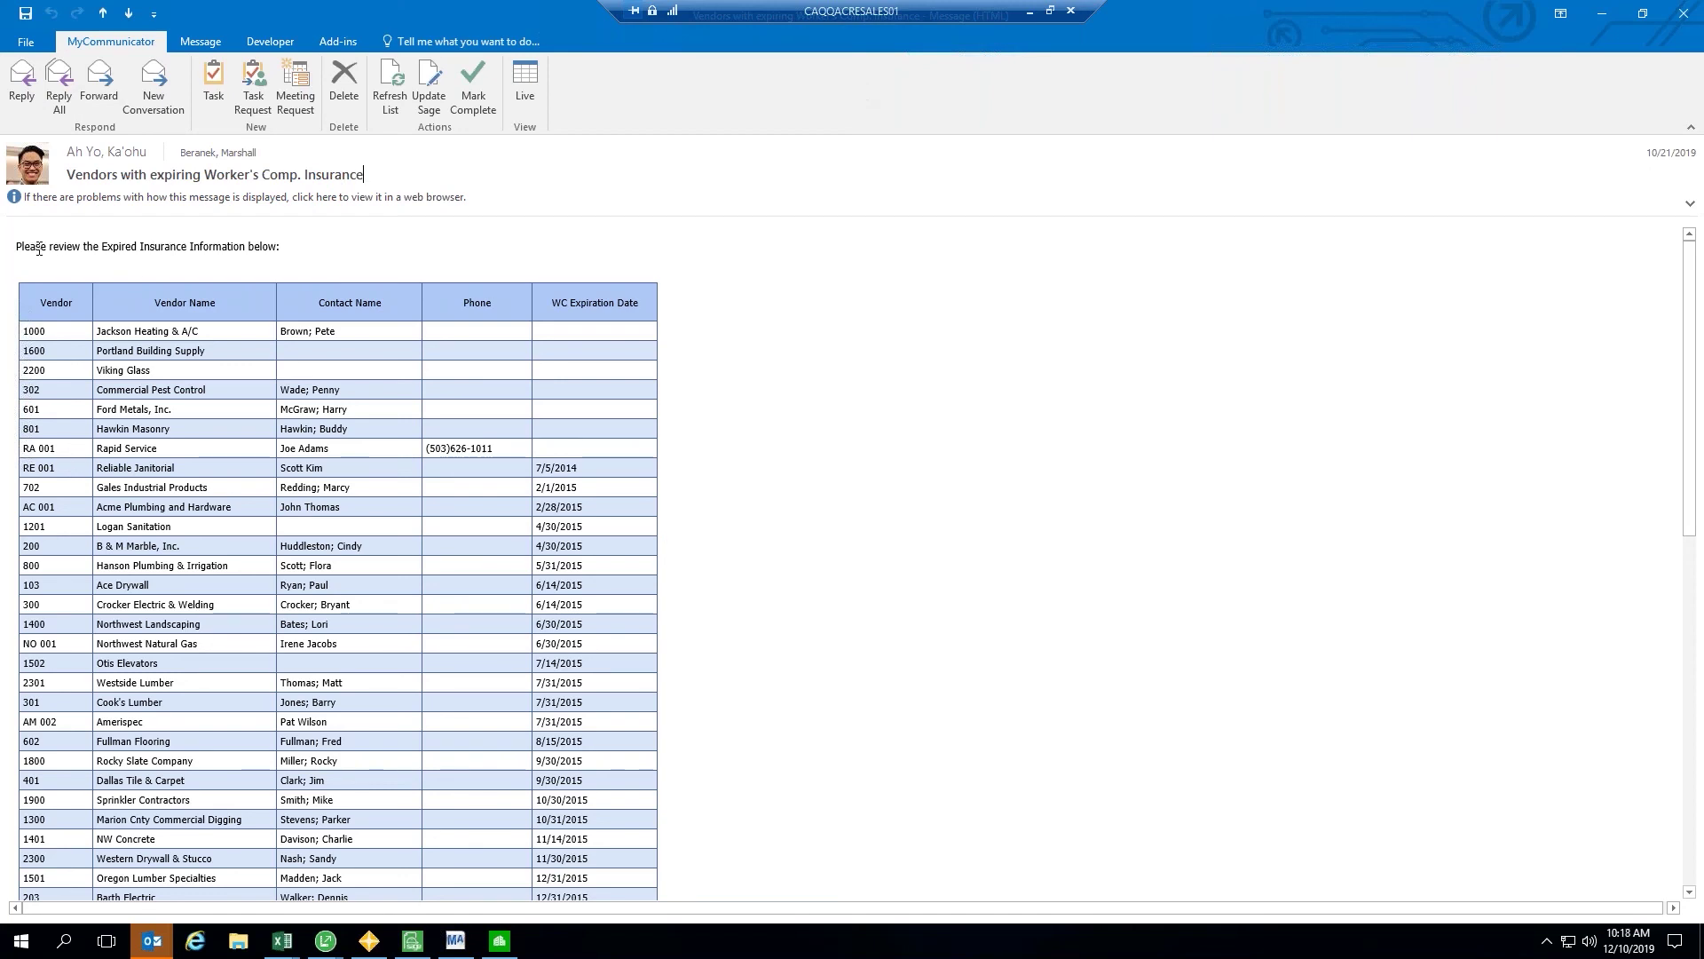
{"action": "left_click_drag", "start_coordinate": [16, 245], "coordinate": [264, 248]}
{"action": "left_click", "coordinate": [59, 277]}
View the vendors as a list grid, scroll it, then return to message view.
{"action": "left_click", "coordinate": [526, 80]}
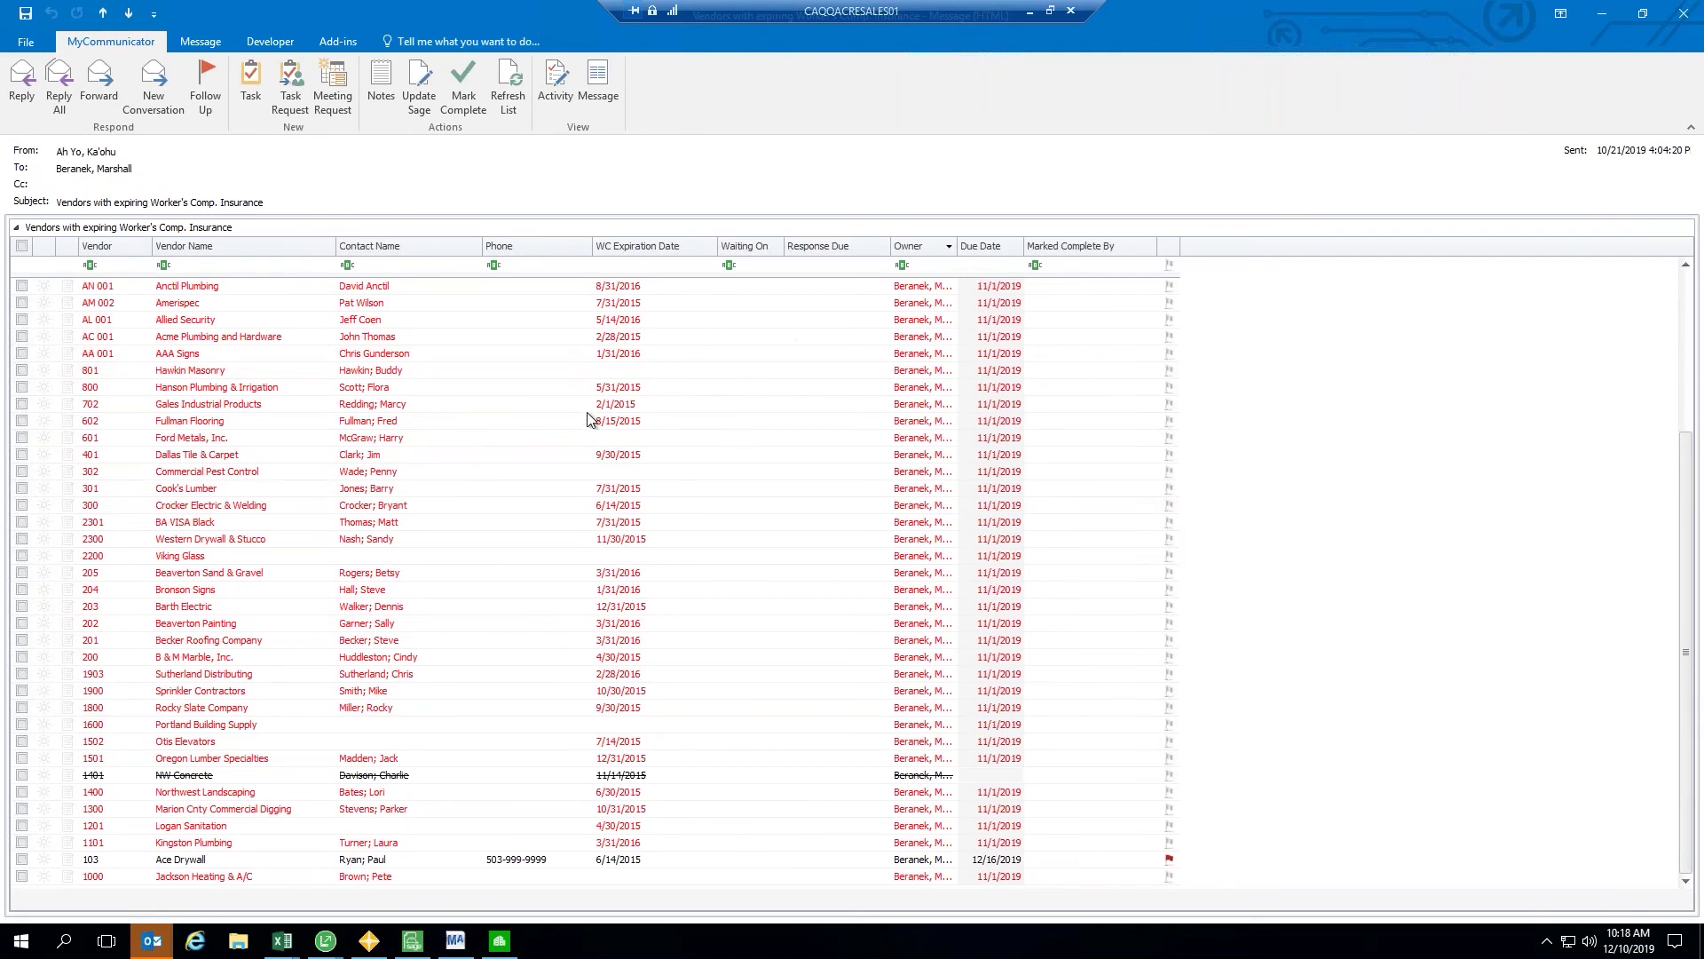
{"action": "scroll", "coordinate": [506, 441], "scroll_direction": "up", "scroll_amount": 5}
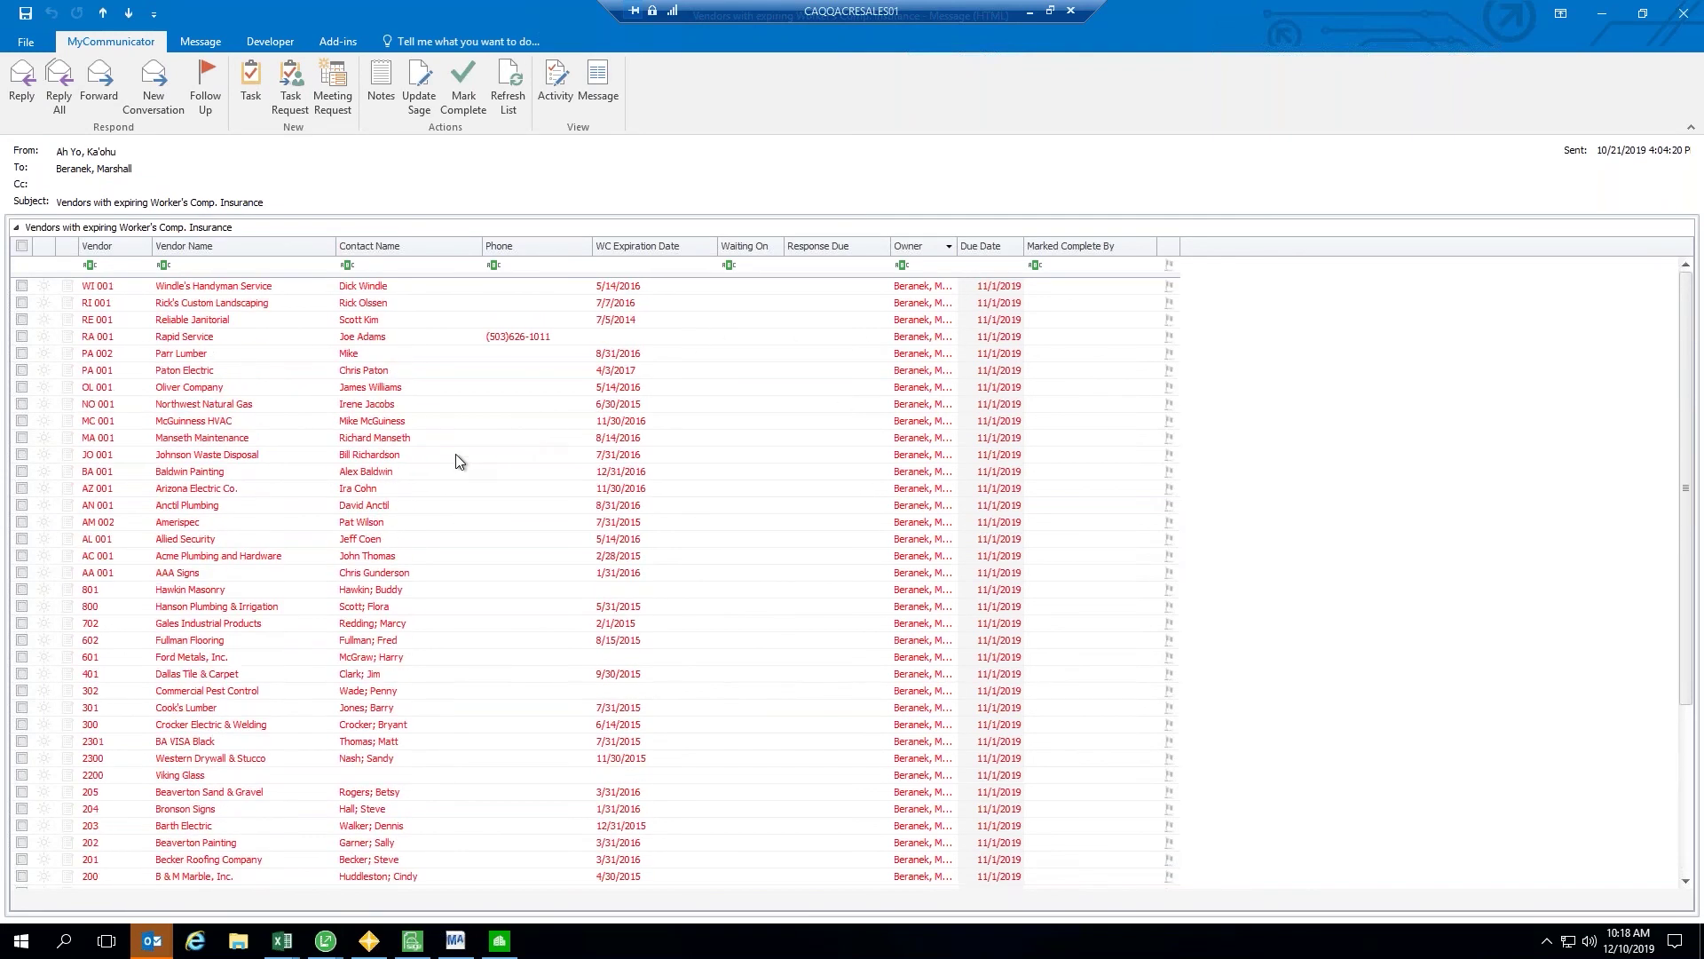
{"action": "left_click", "coordinate": [598, 89]}
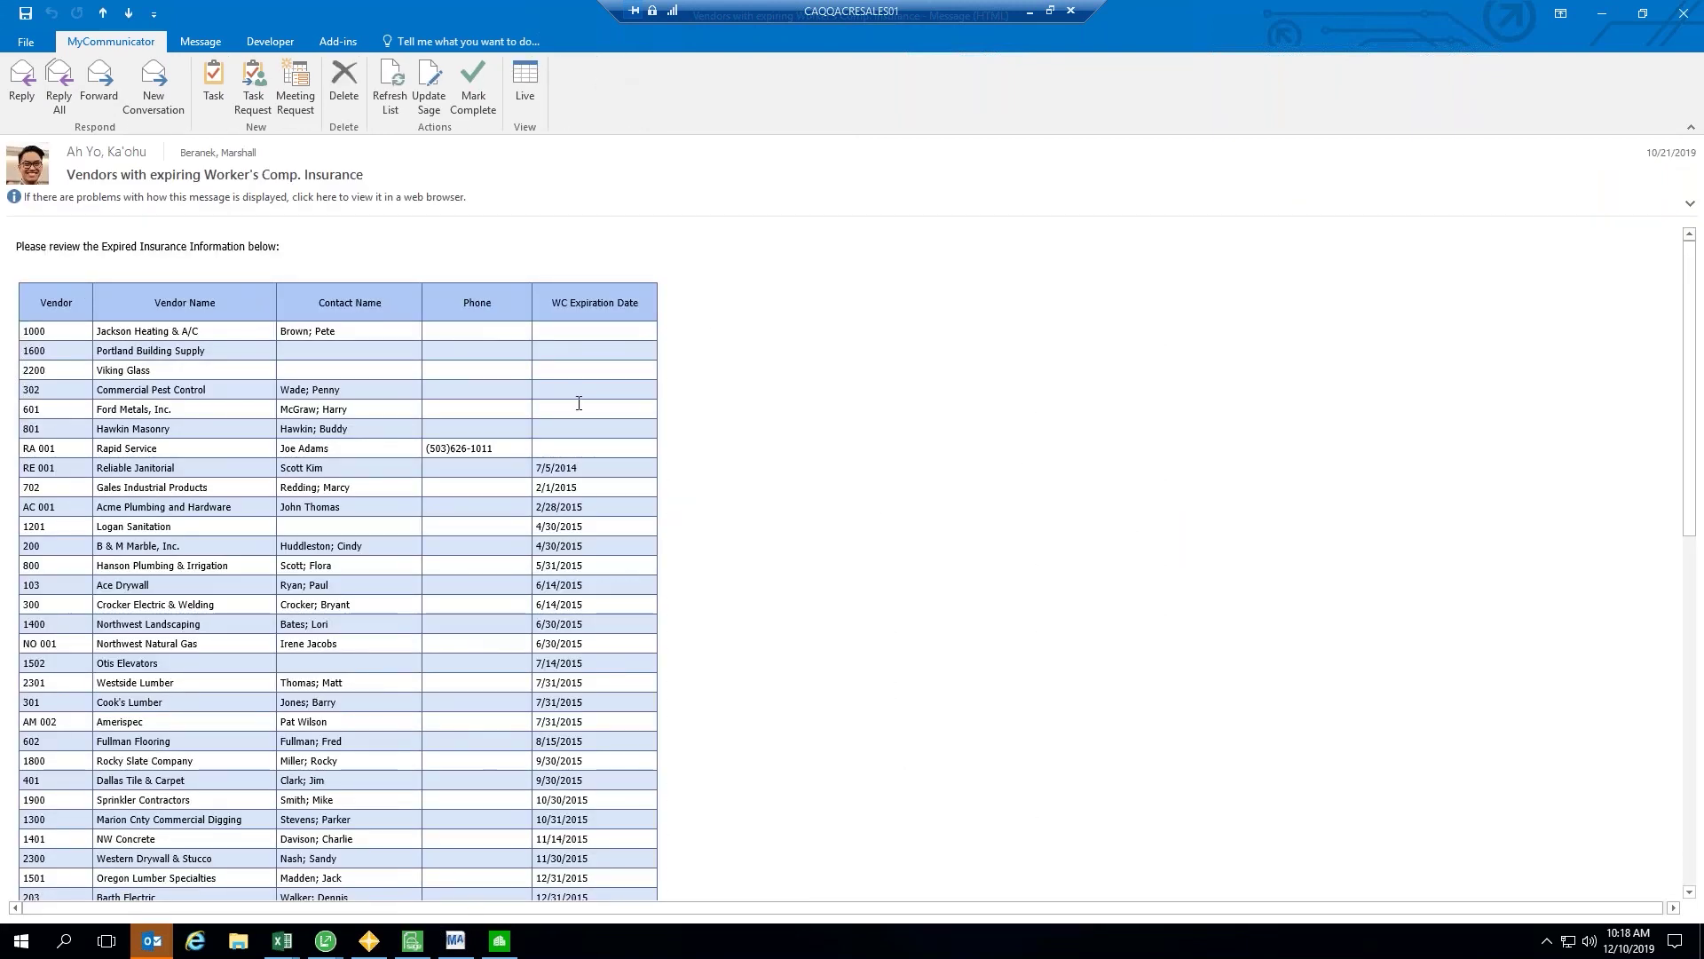
Minimize all six open Outlook email windows to reveal the desktop.
{"action": "left_click", "coordinate": [1602, 13]}
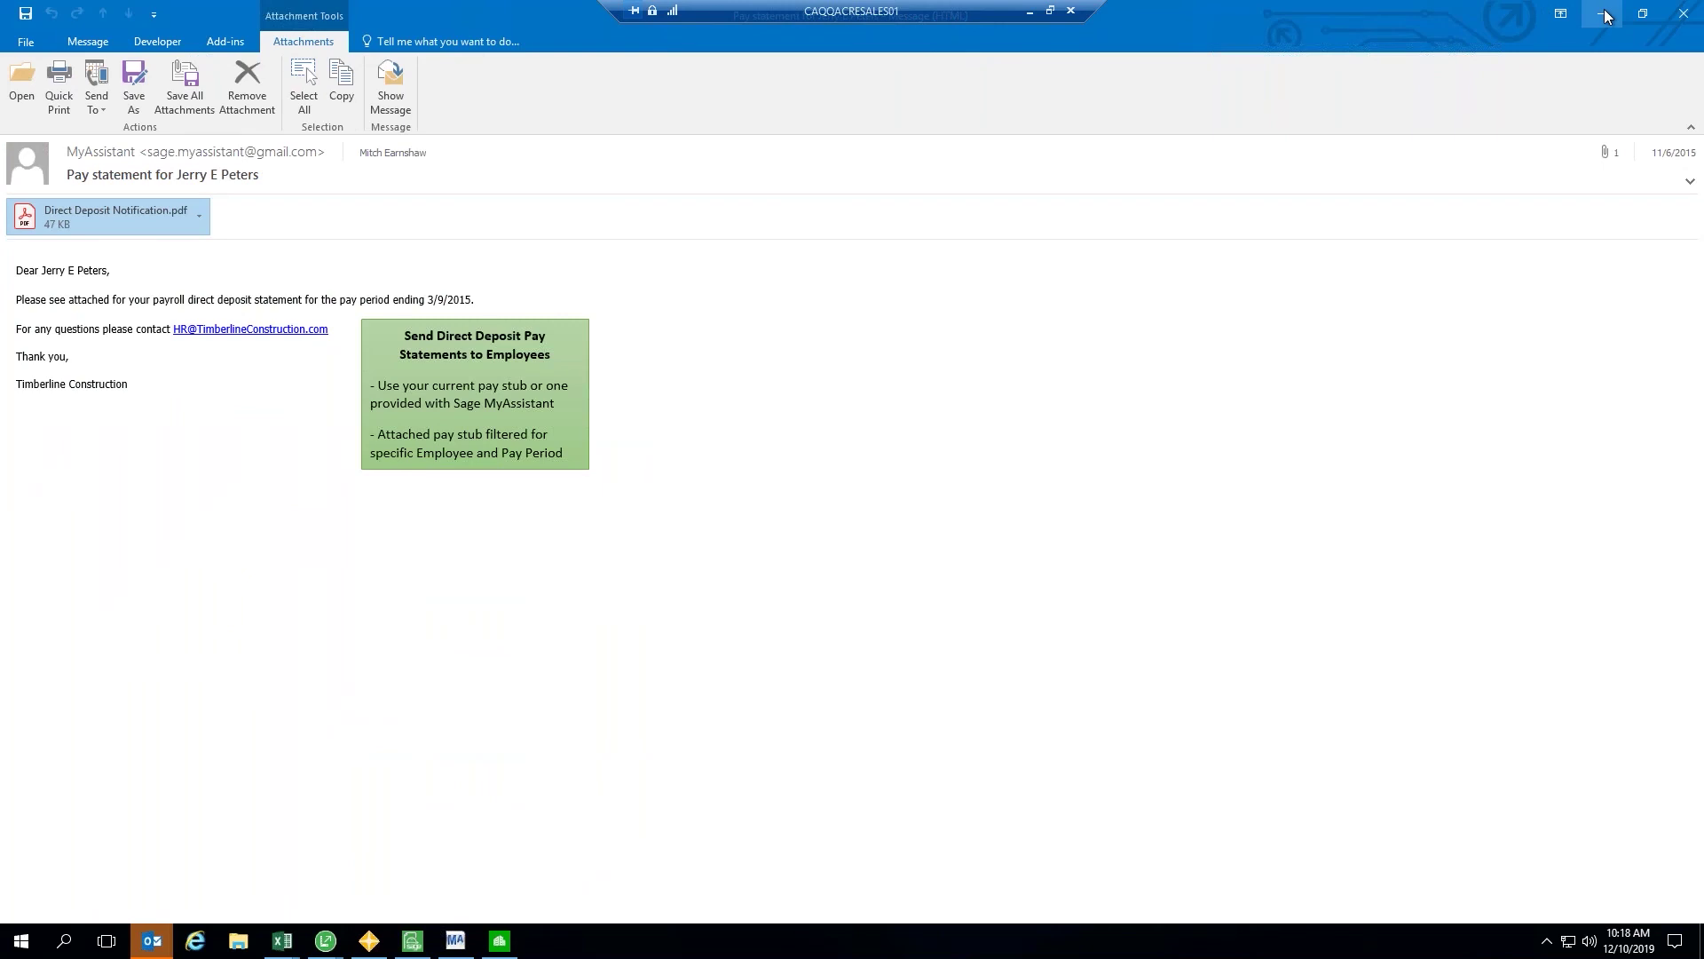
{"action": "left_click", "coordinate": [1605, 15]}
{"action": "left_click", "coordinate": [1605, 15]}
{"action": "left_click", "coordinate": [1604, 15]}
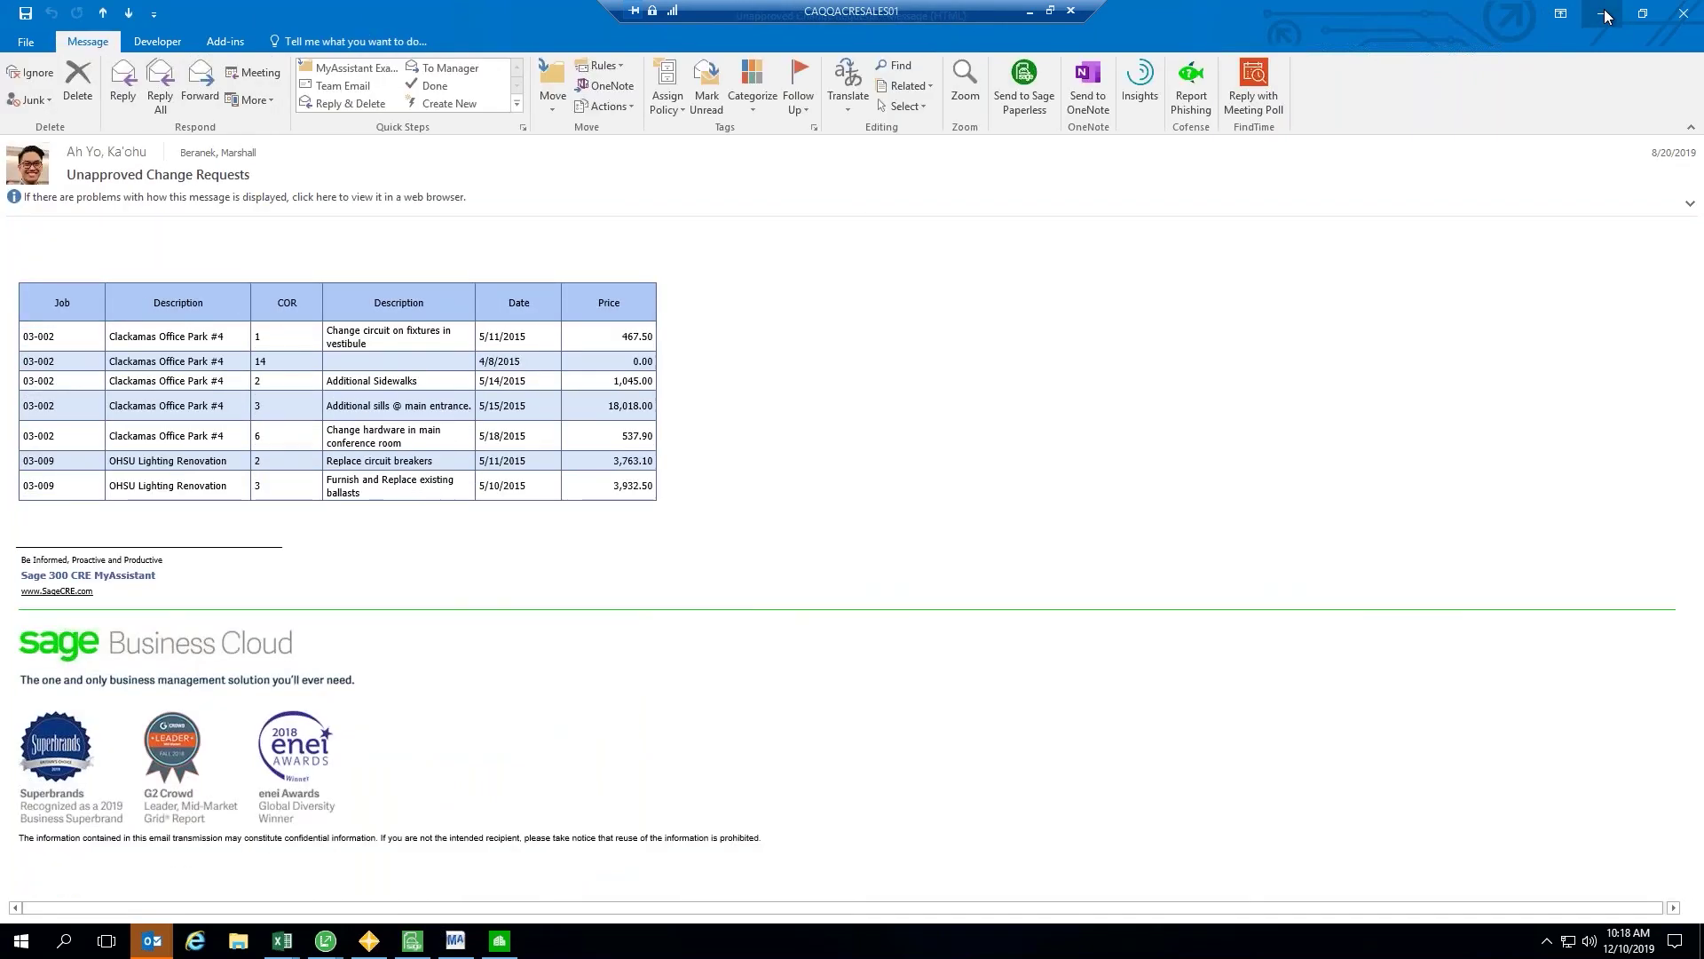
{"action": "left_click", "coordinate": [1605, 15]}
{"action": "left_click", "coordinate": [1604, 15]}
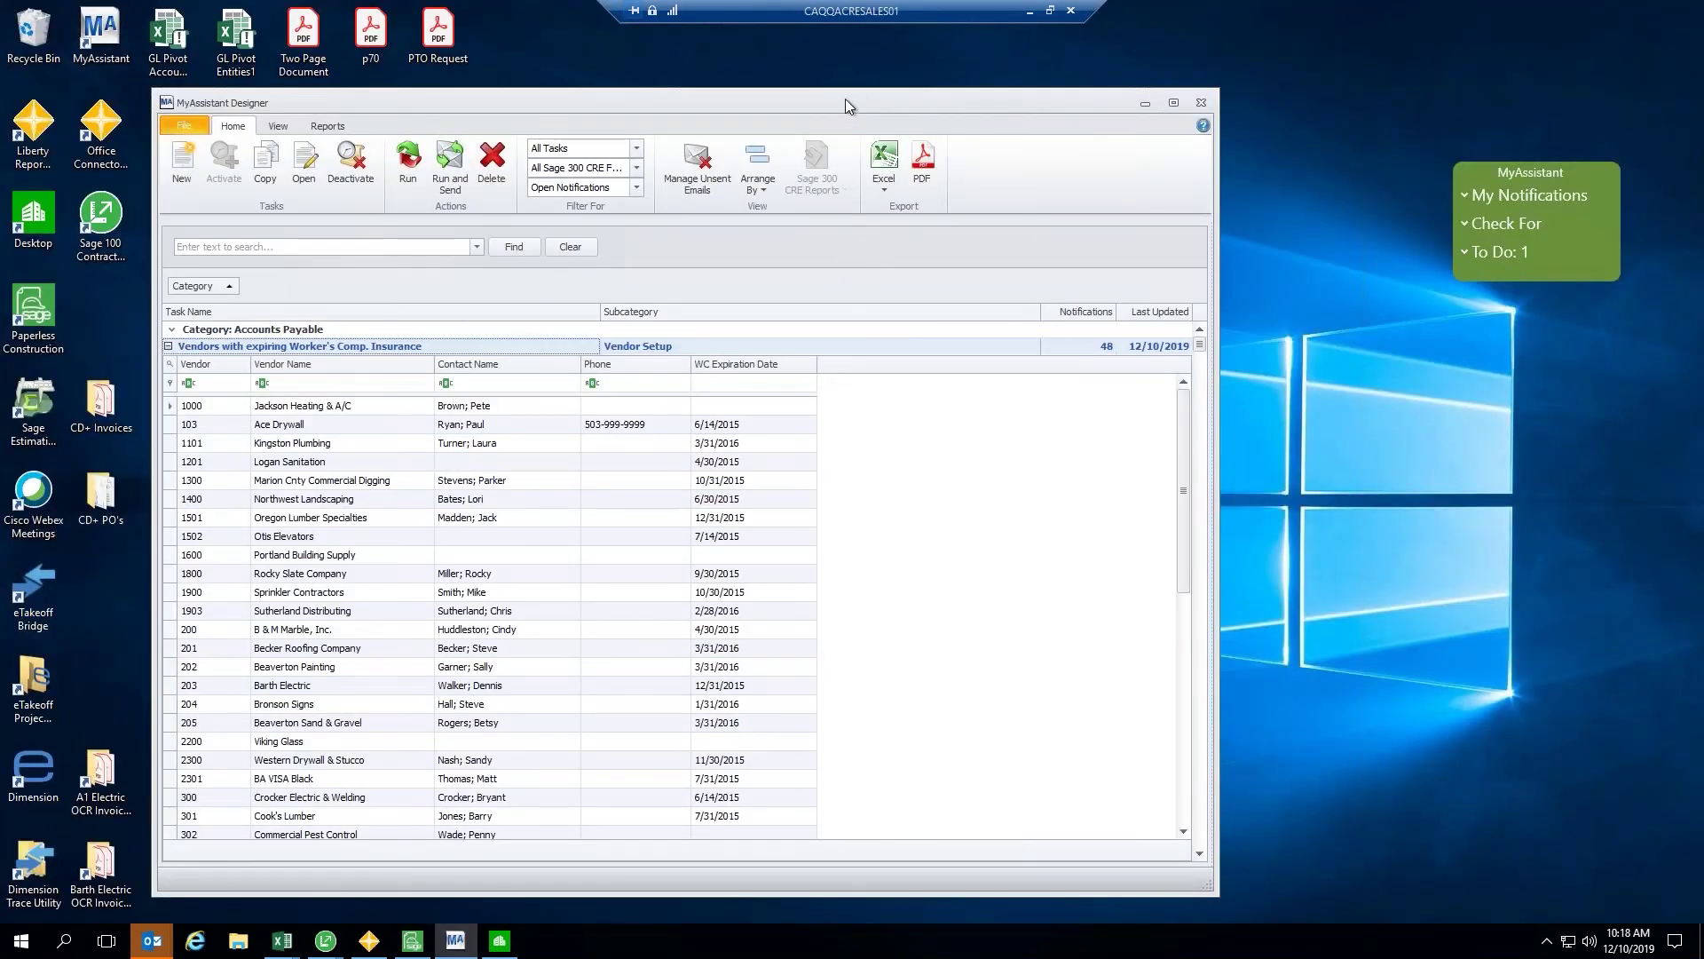
Move the Designer window up, collapse the worker's comp vendor details, and select Banks with insufficient cash.
{"action": "left_click_drag", "start_coordinate": [845, 99], "coordinate": [1012, 67]}
{"action": "left_click", "coordinate": [336, 314]}
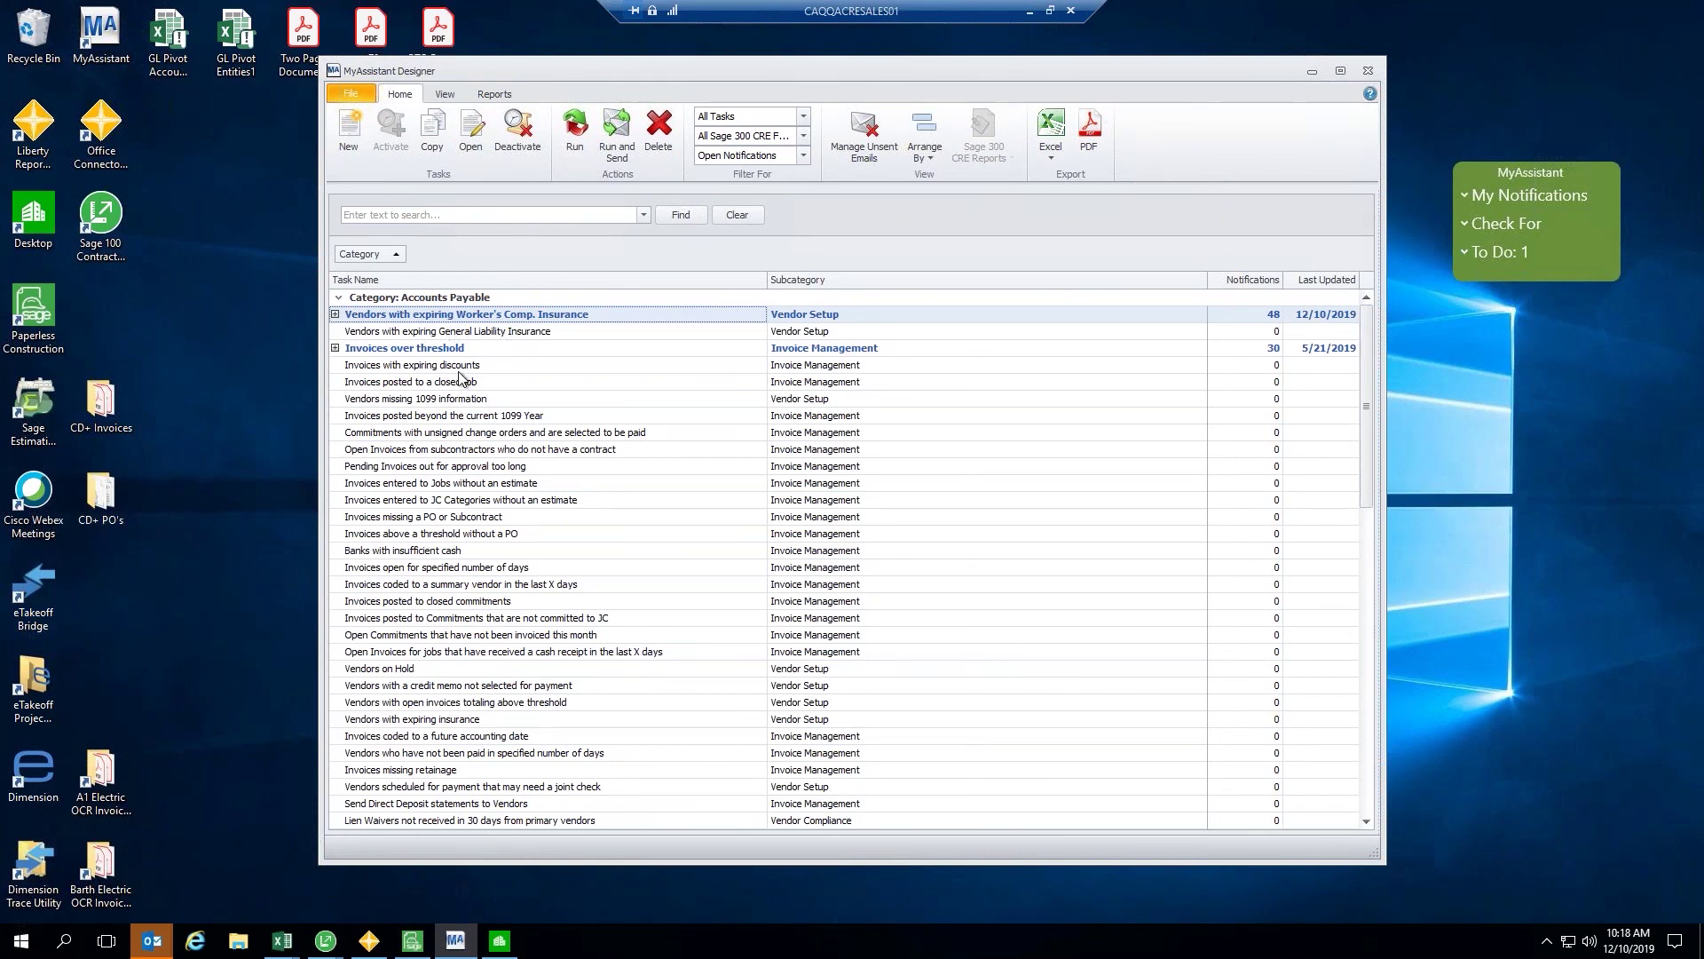
{"action": "left_click", "coordinate": [488, 551]}
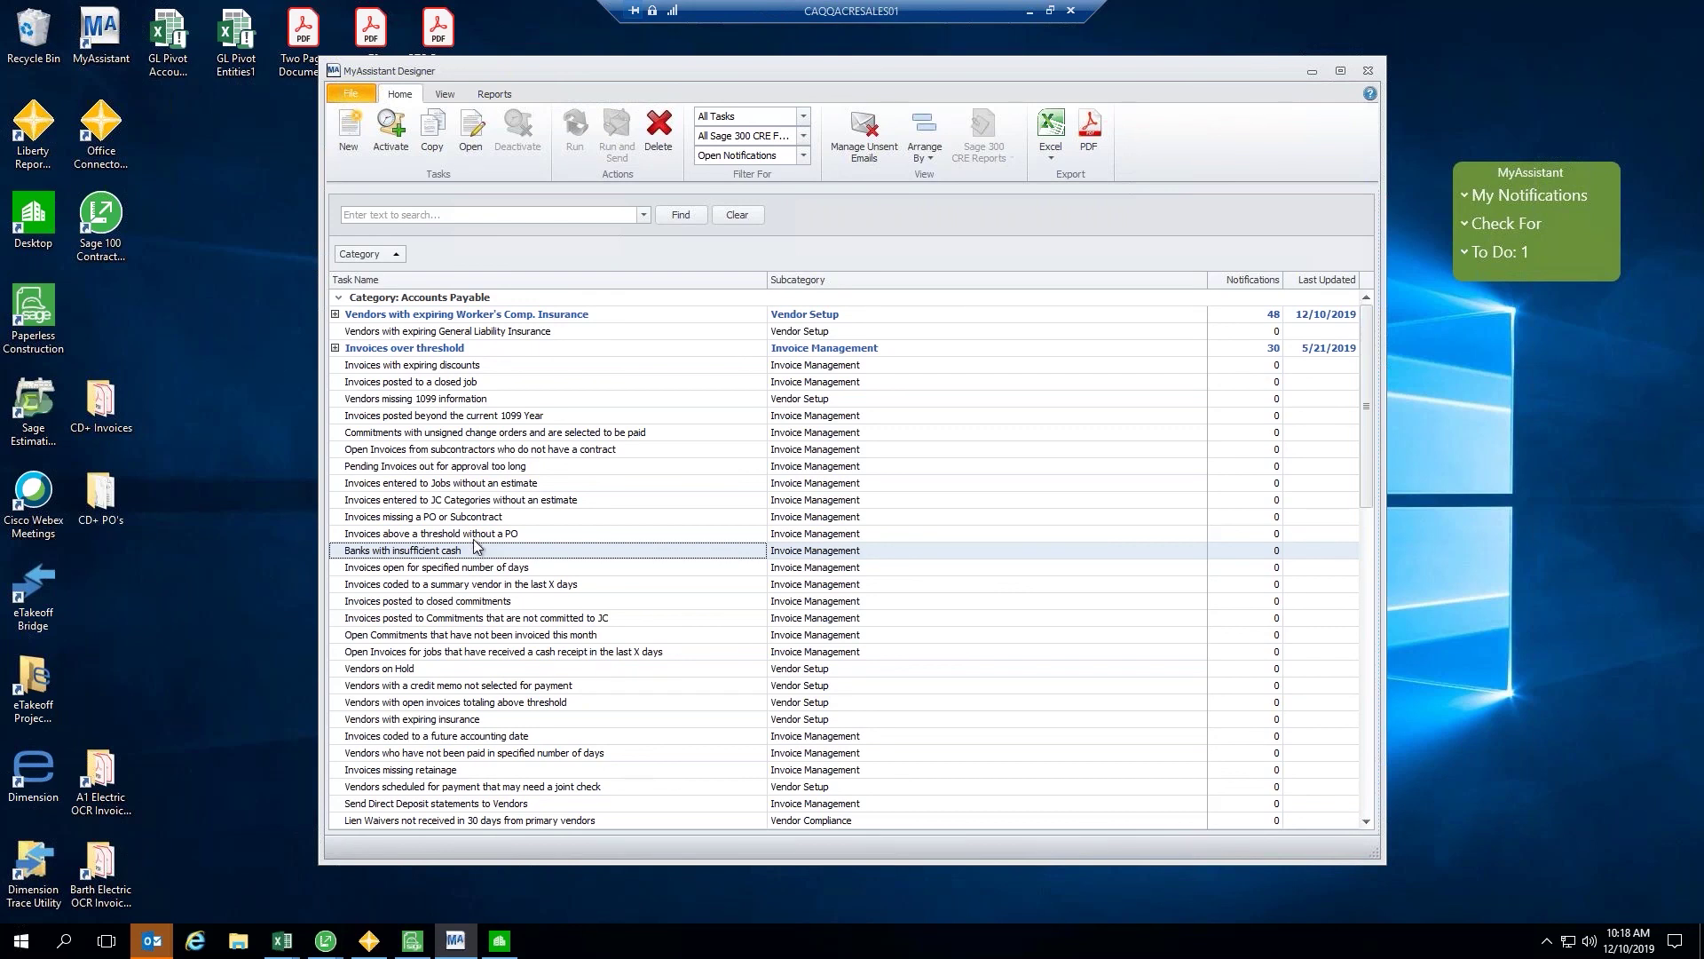
Collapse Accounts Payable and browse General Ledger, selecting the Accounts with Prior Year Adjustments task.
{"action": "left_click", "coordinate": [339, 298]}
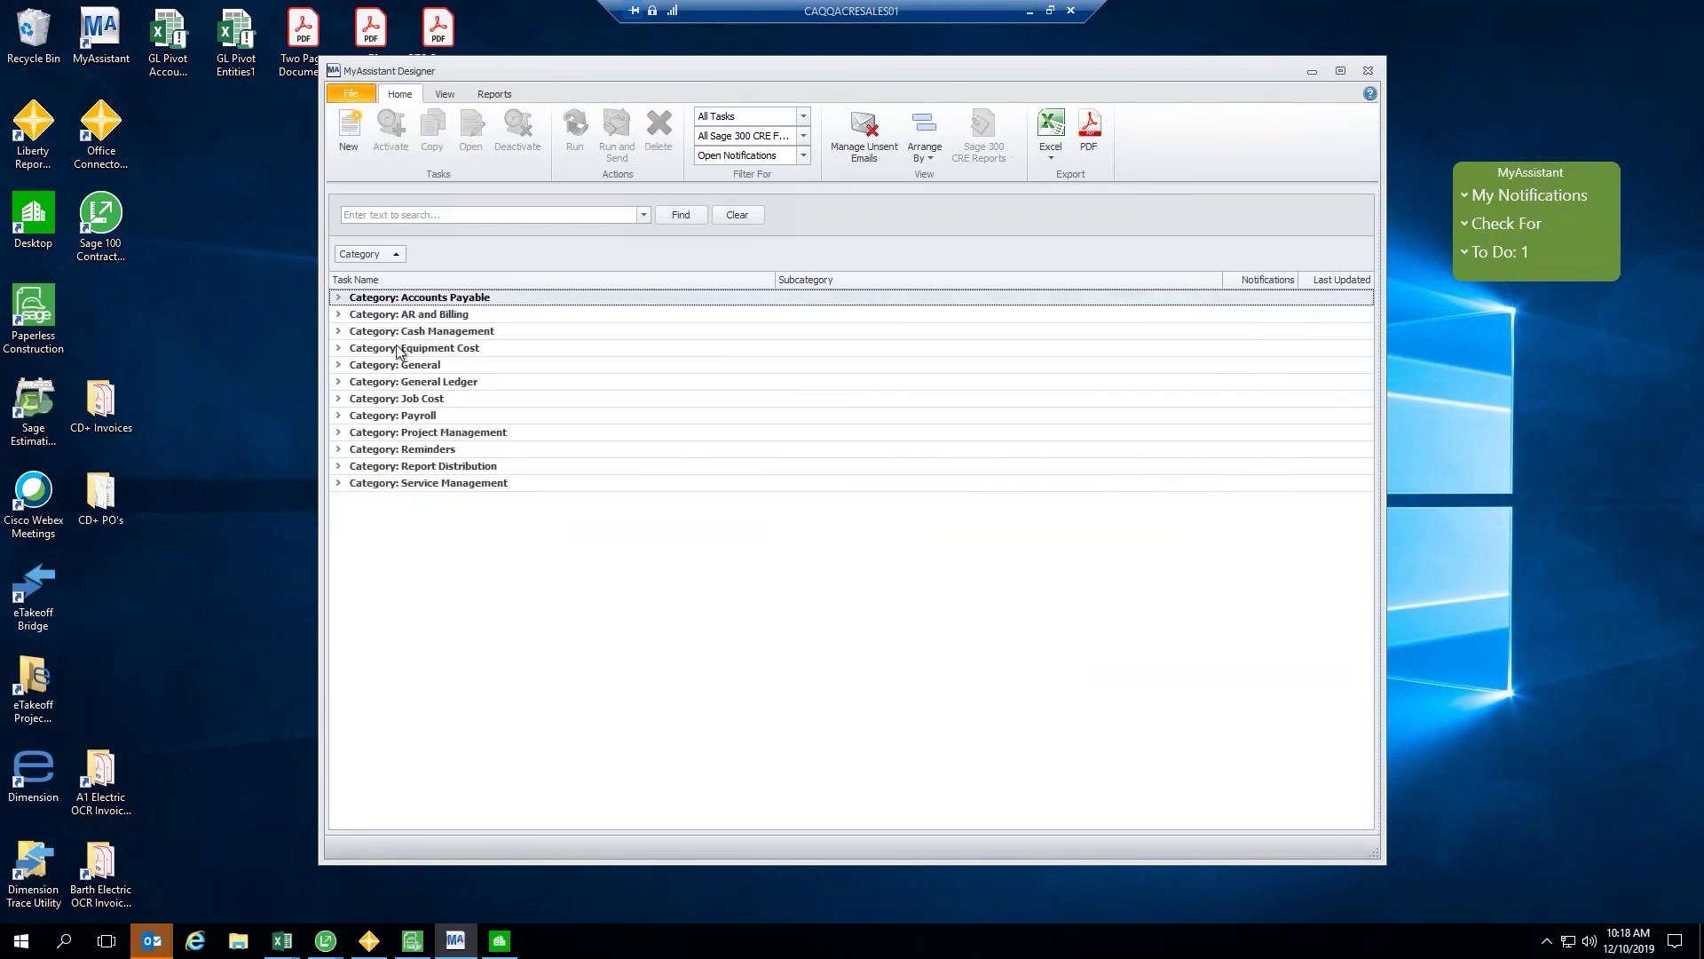
{"action": "left_click", "coordinate": [339, 383]}
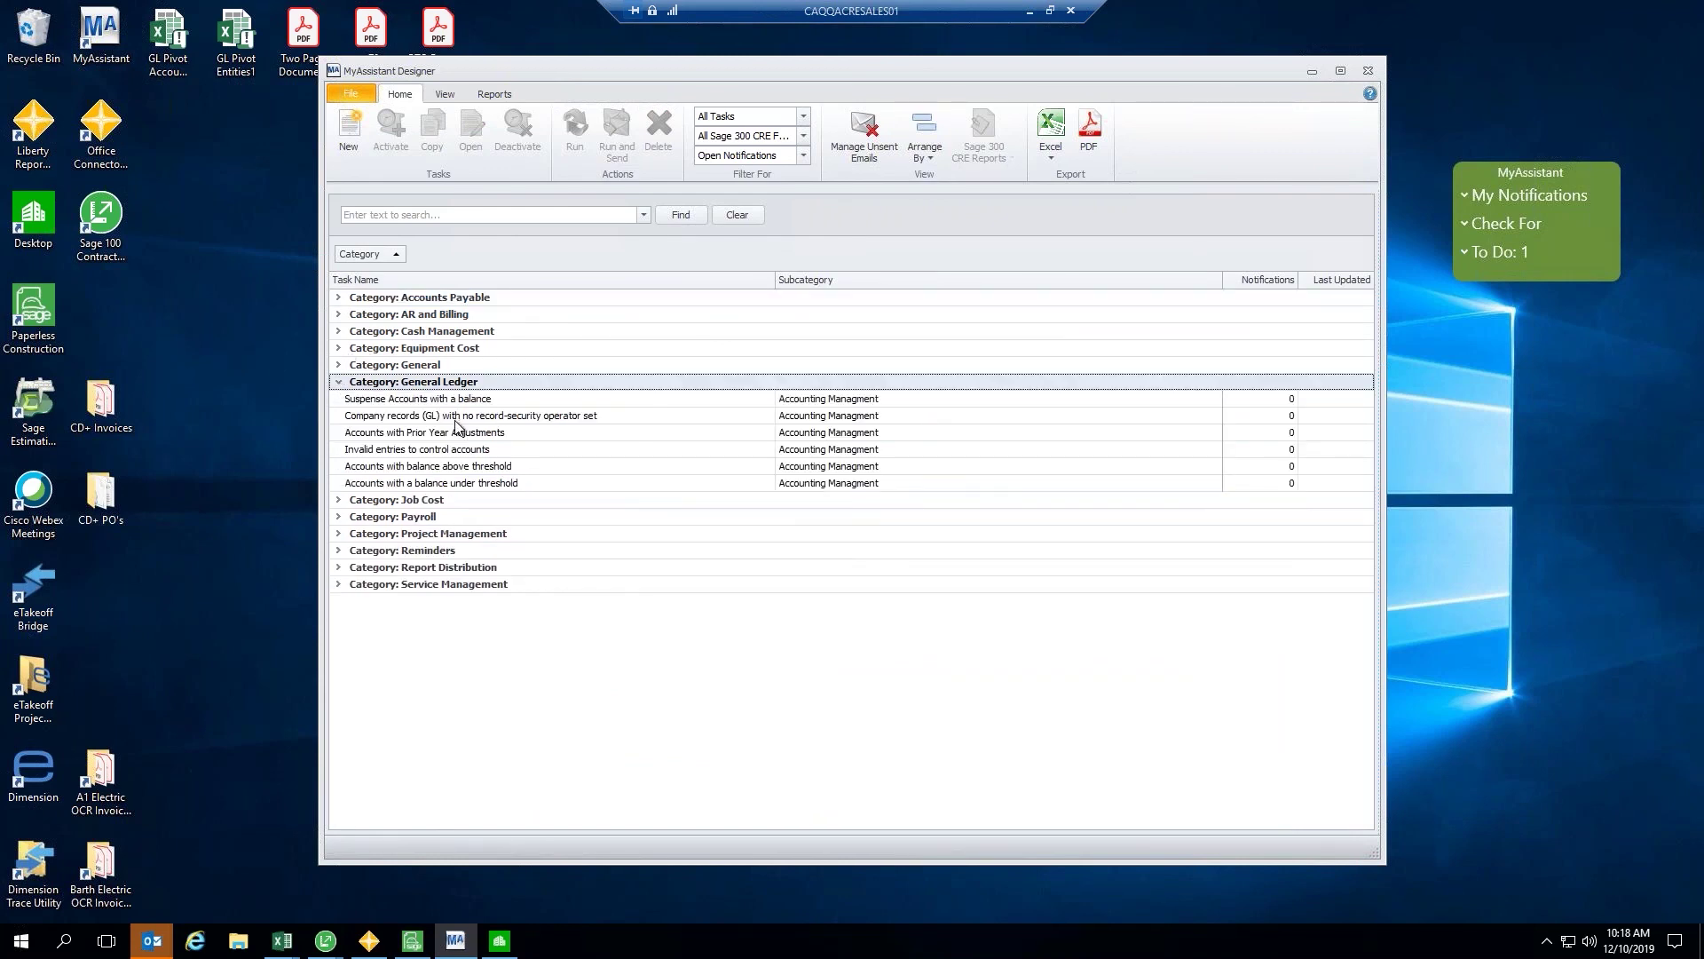
{"action": "left_click", "coordinate": [367, 435]}
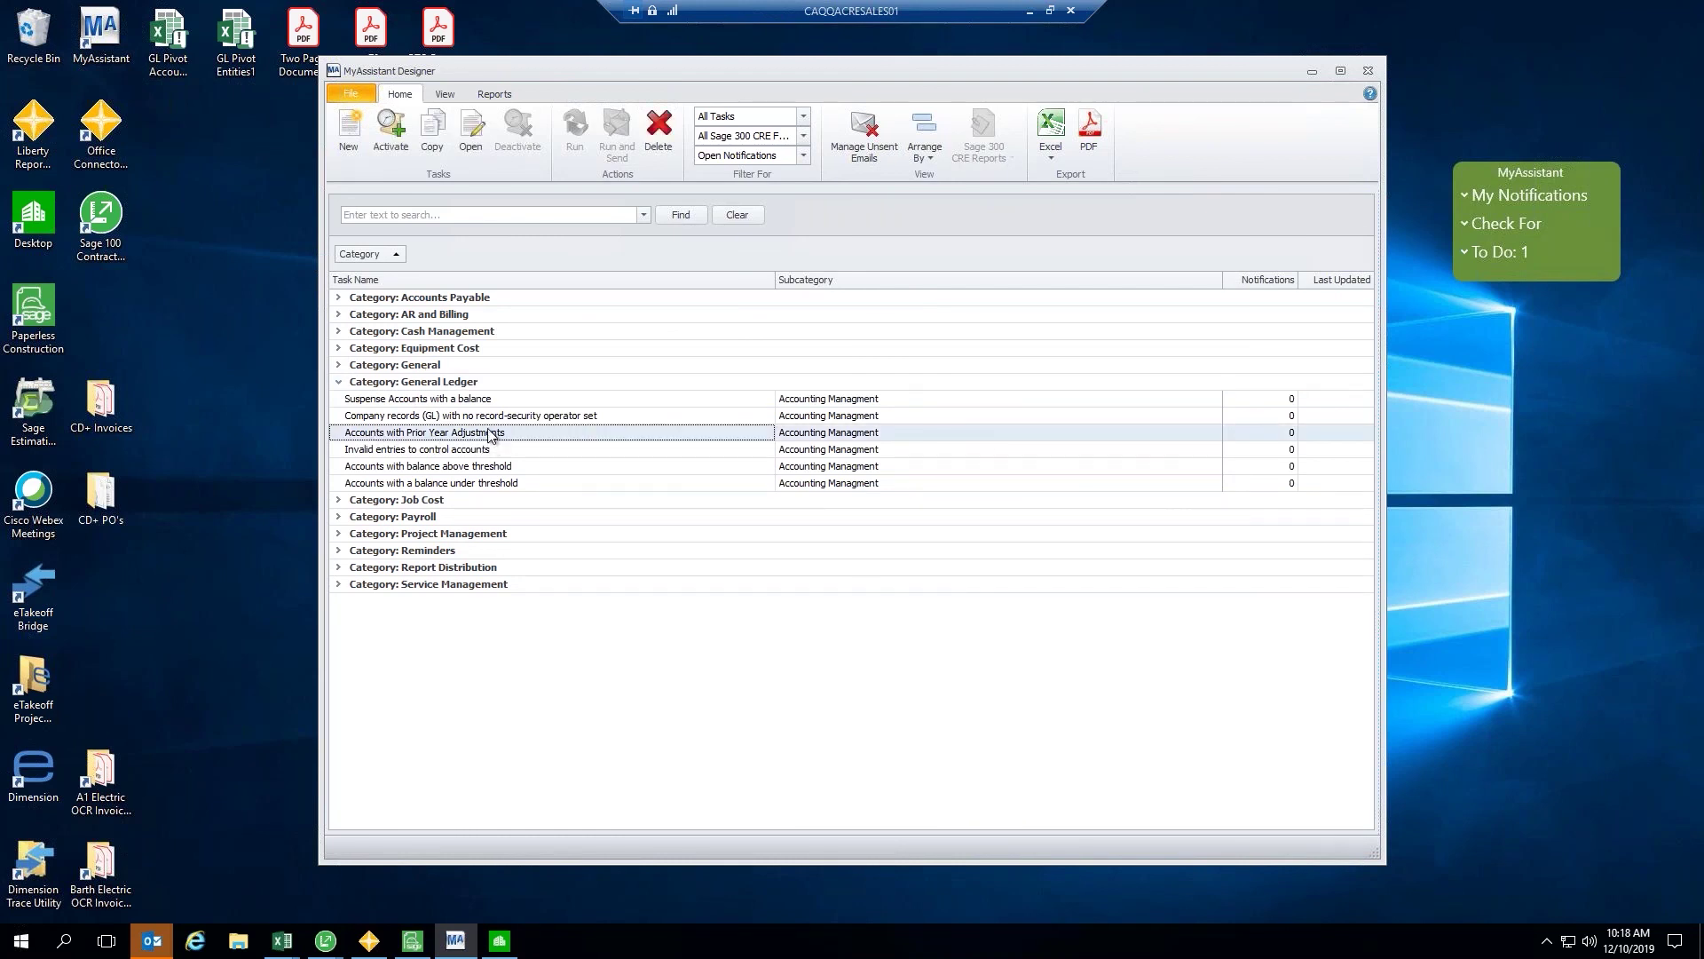
{"action": "left_click", "coordinate": [339, 382]}
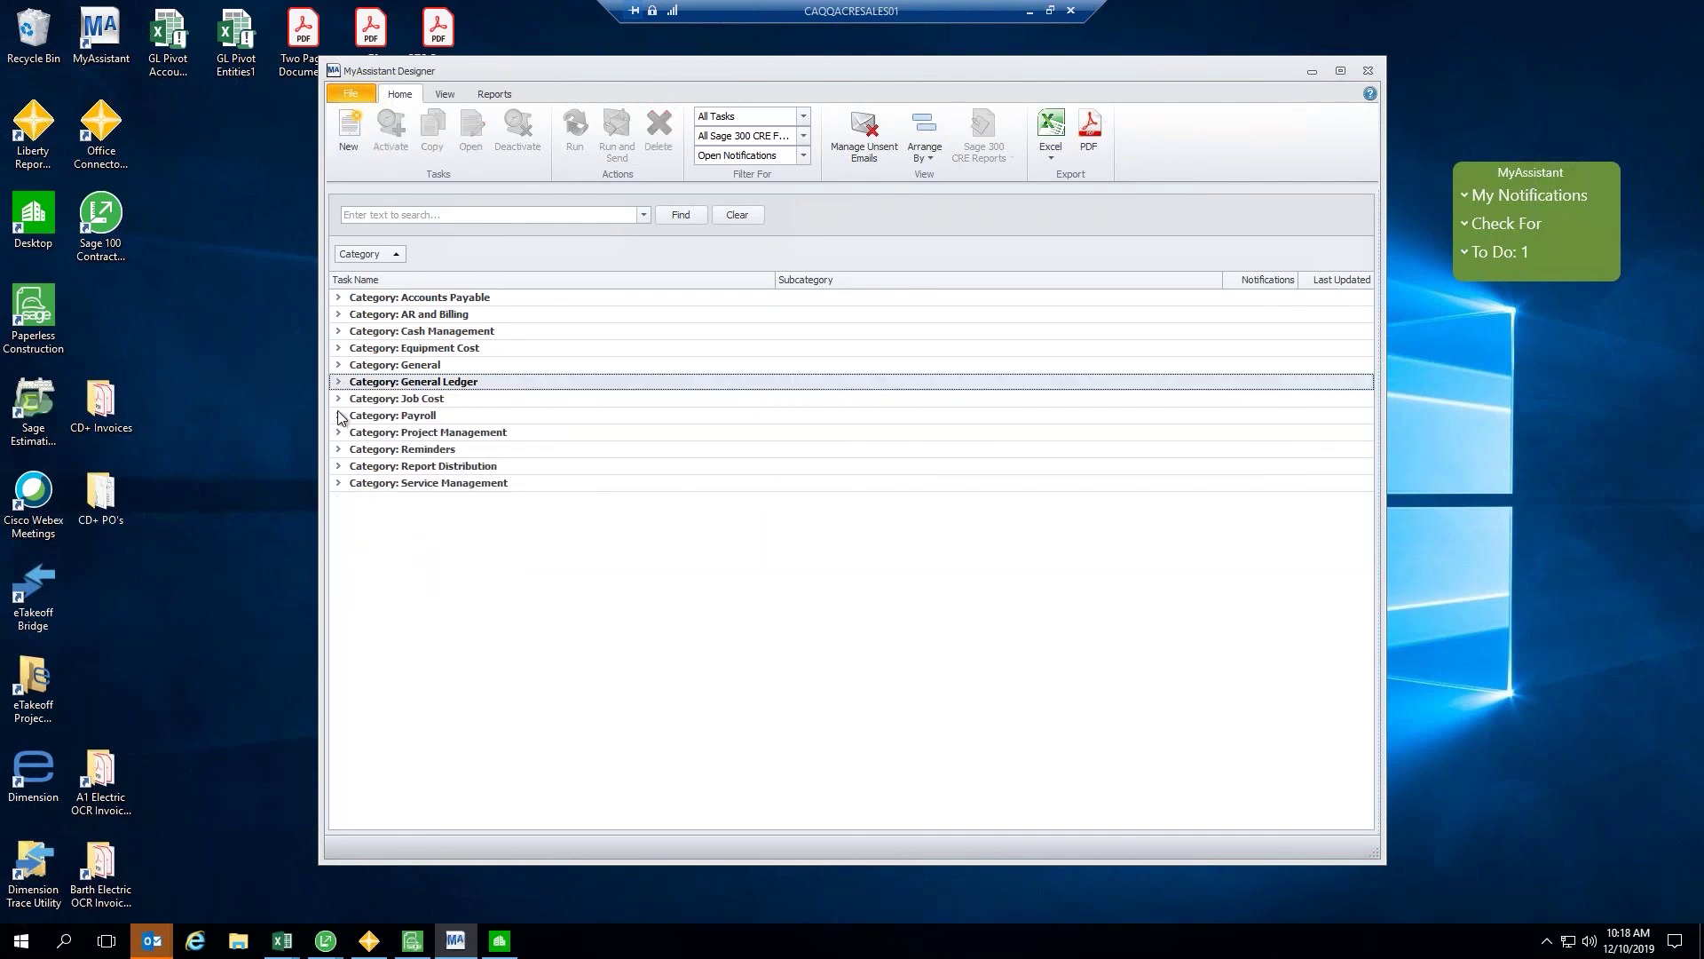
Expand Job Cost and scroll down to Send Cost Breakdown spreadsheet.
{"action": "left_click", "coordinate": [339, 399]}
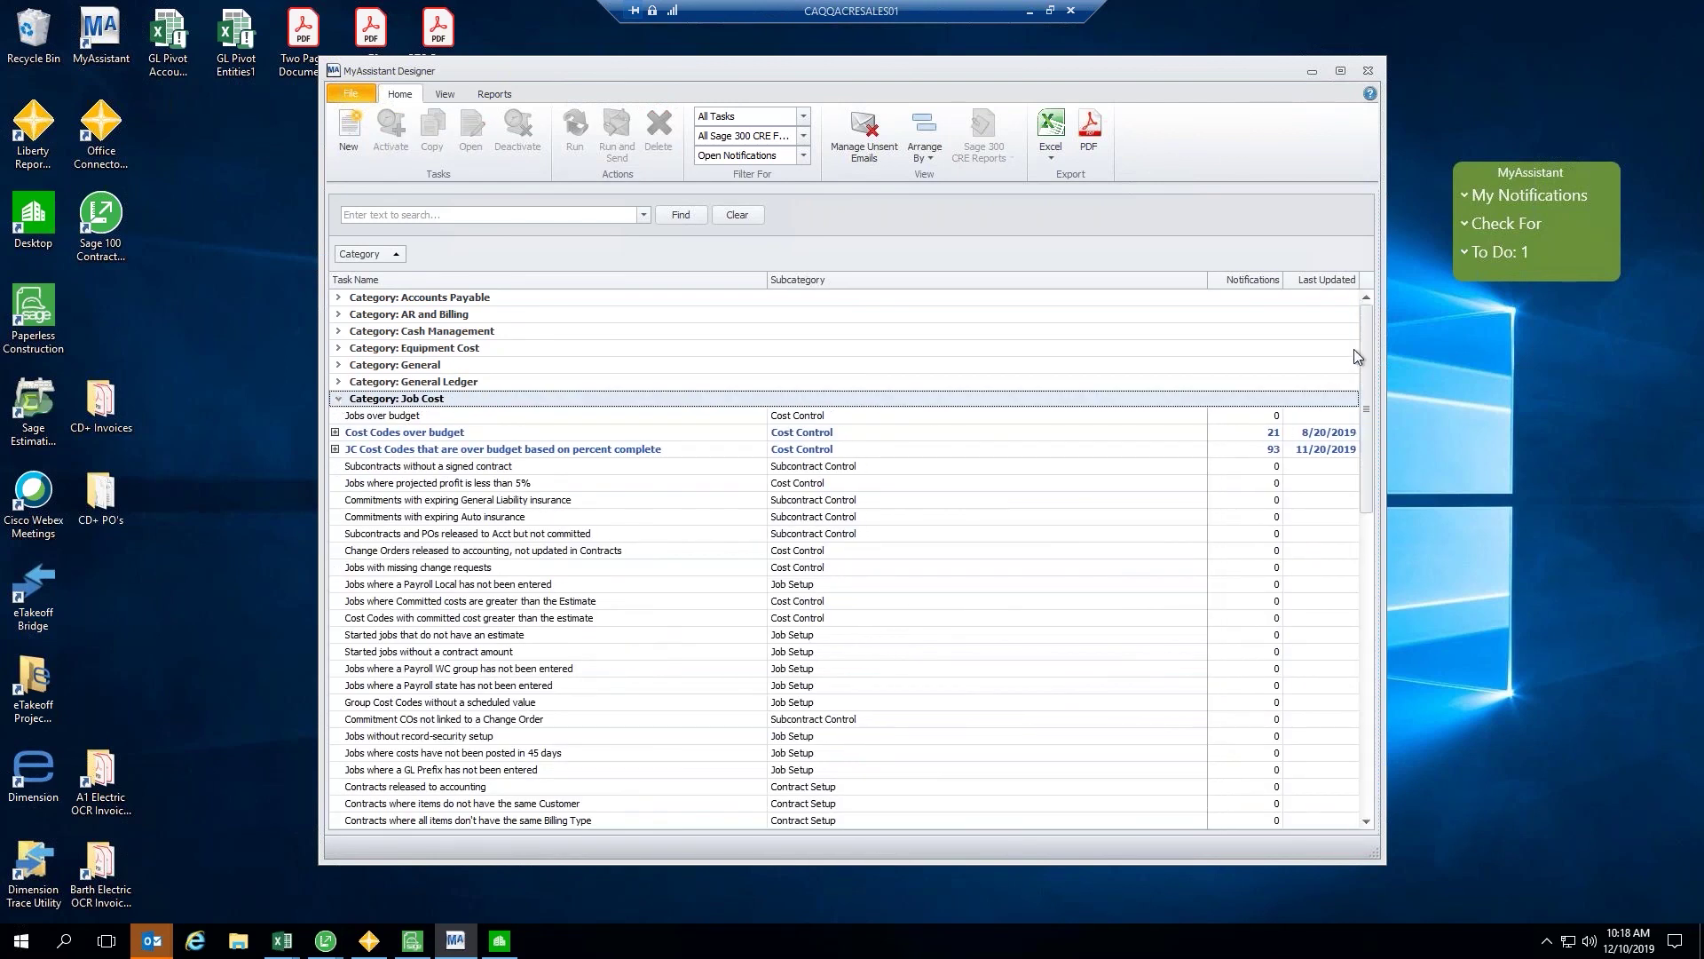
{"action": "left_click_drag", "start_coordinate": [1361, 335], "coordinate": [1360, 371]}
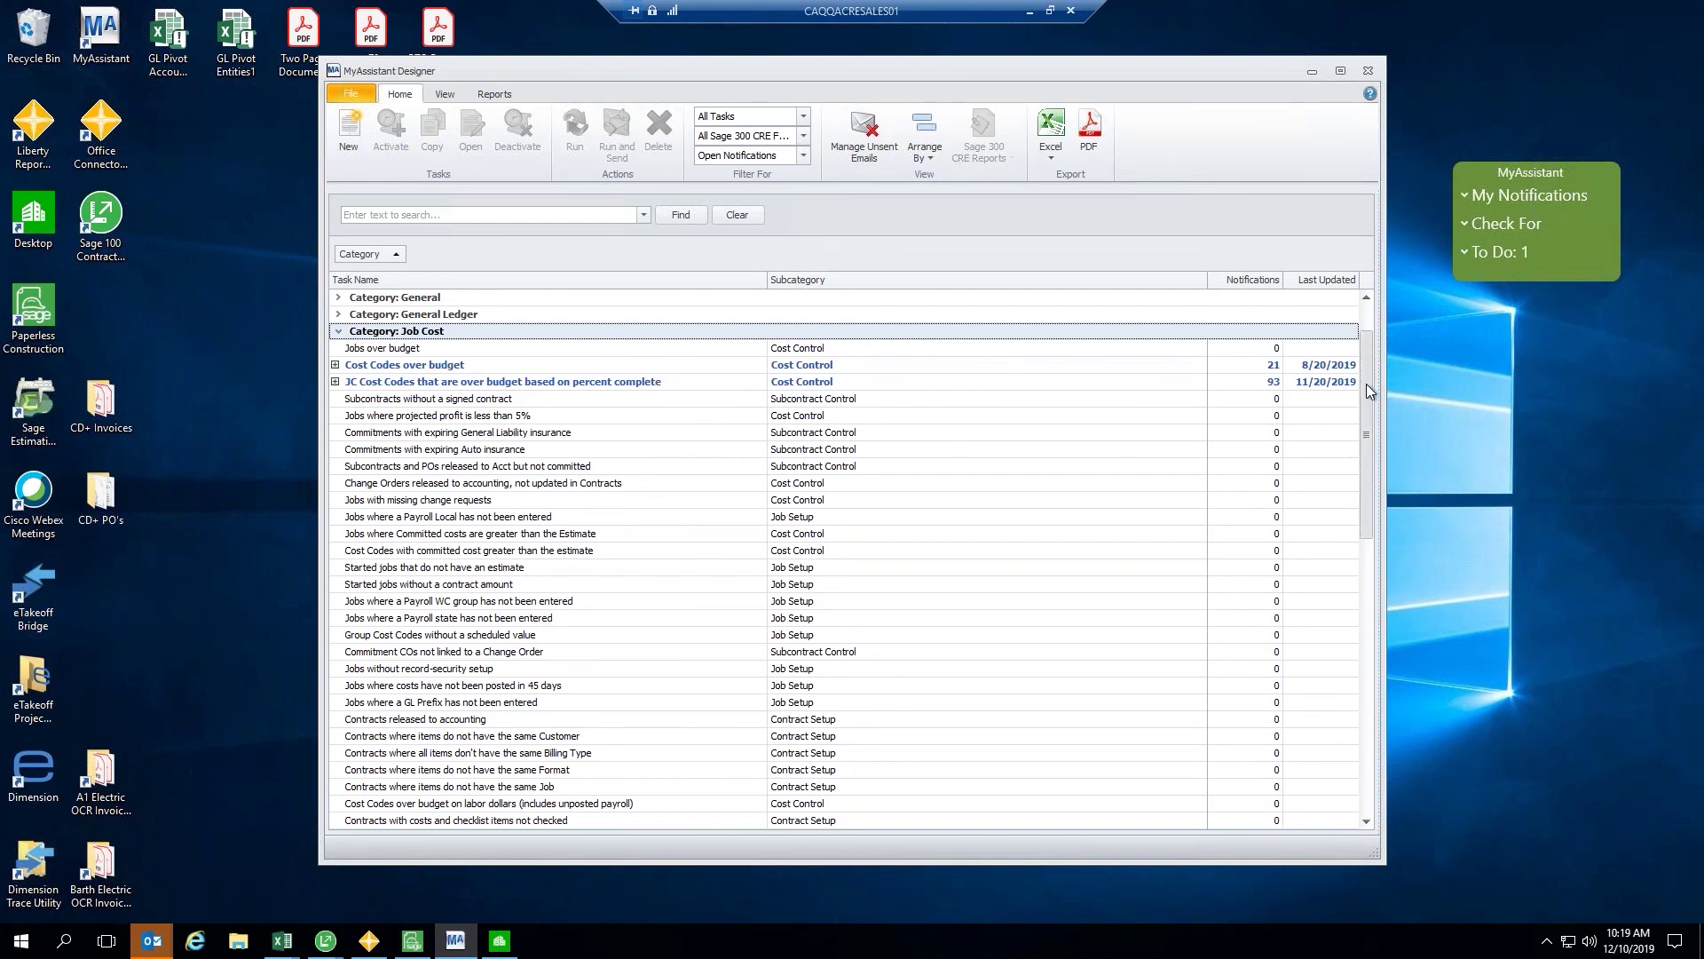
{"action": "left_click_drag", "start_coordinate": [1366, 384], "coordinate": [1361, 664]}
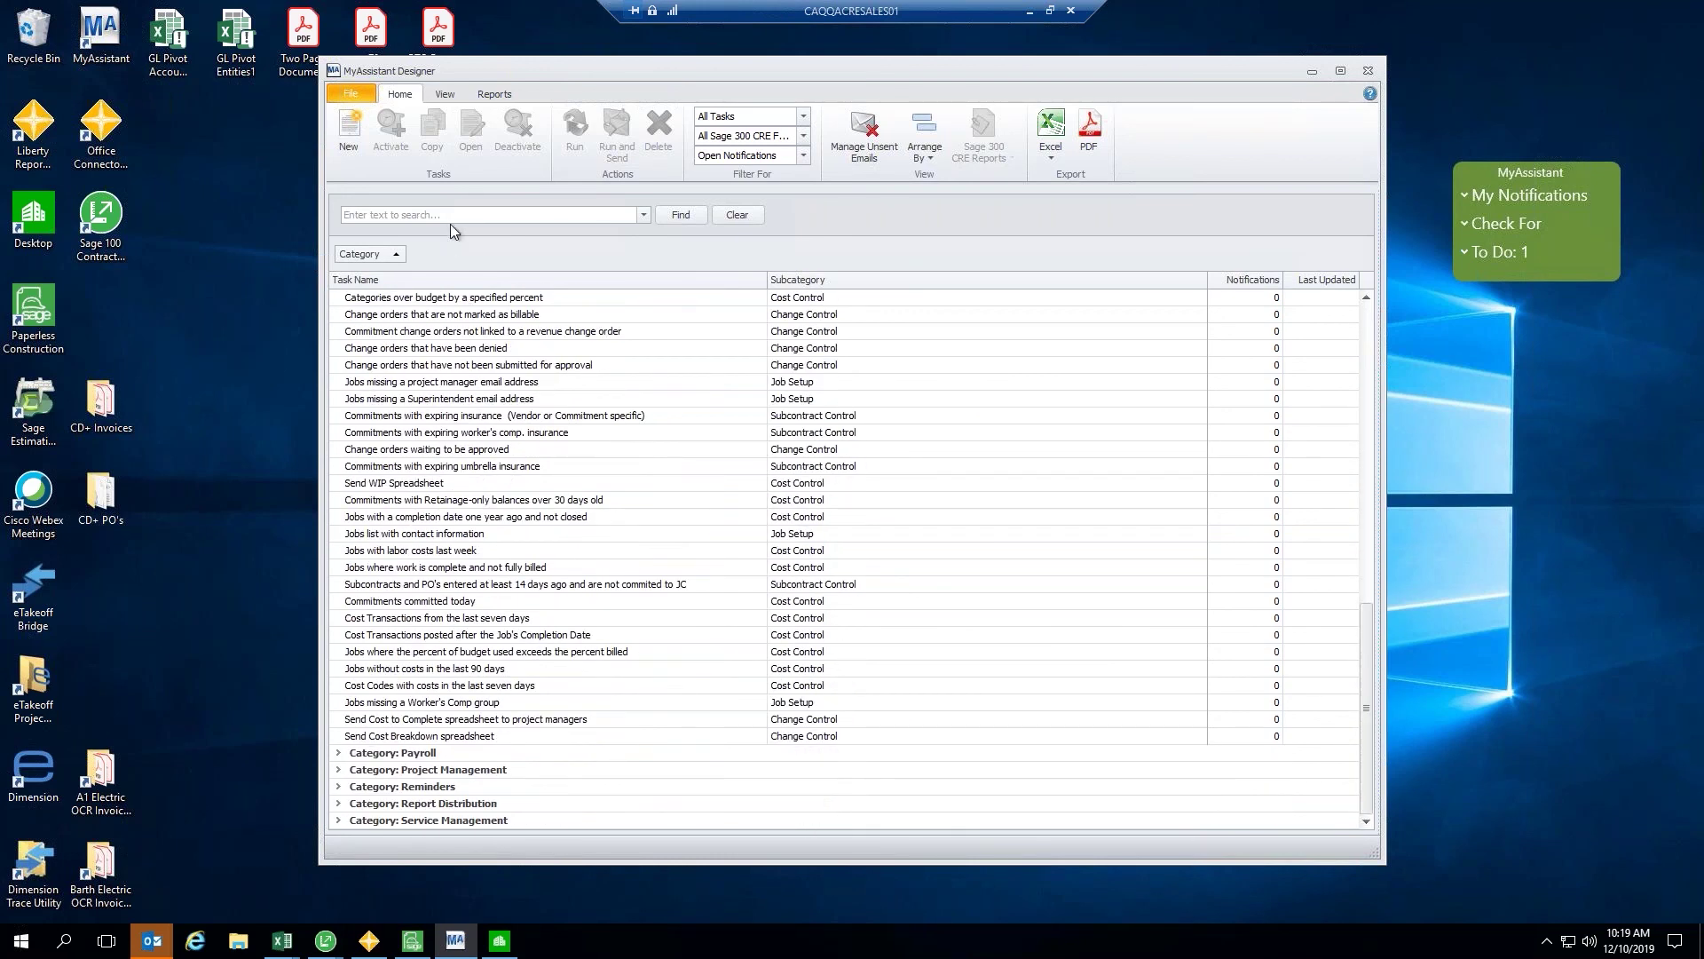
Search the task library for 'billing', collapse the AR and Billing results, then clear the search.
{"action": "left_click", "coordinate": [445, 215]}
{"action": "left_click", "coordinate": [682, 215]}
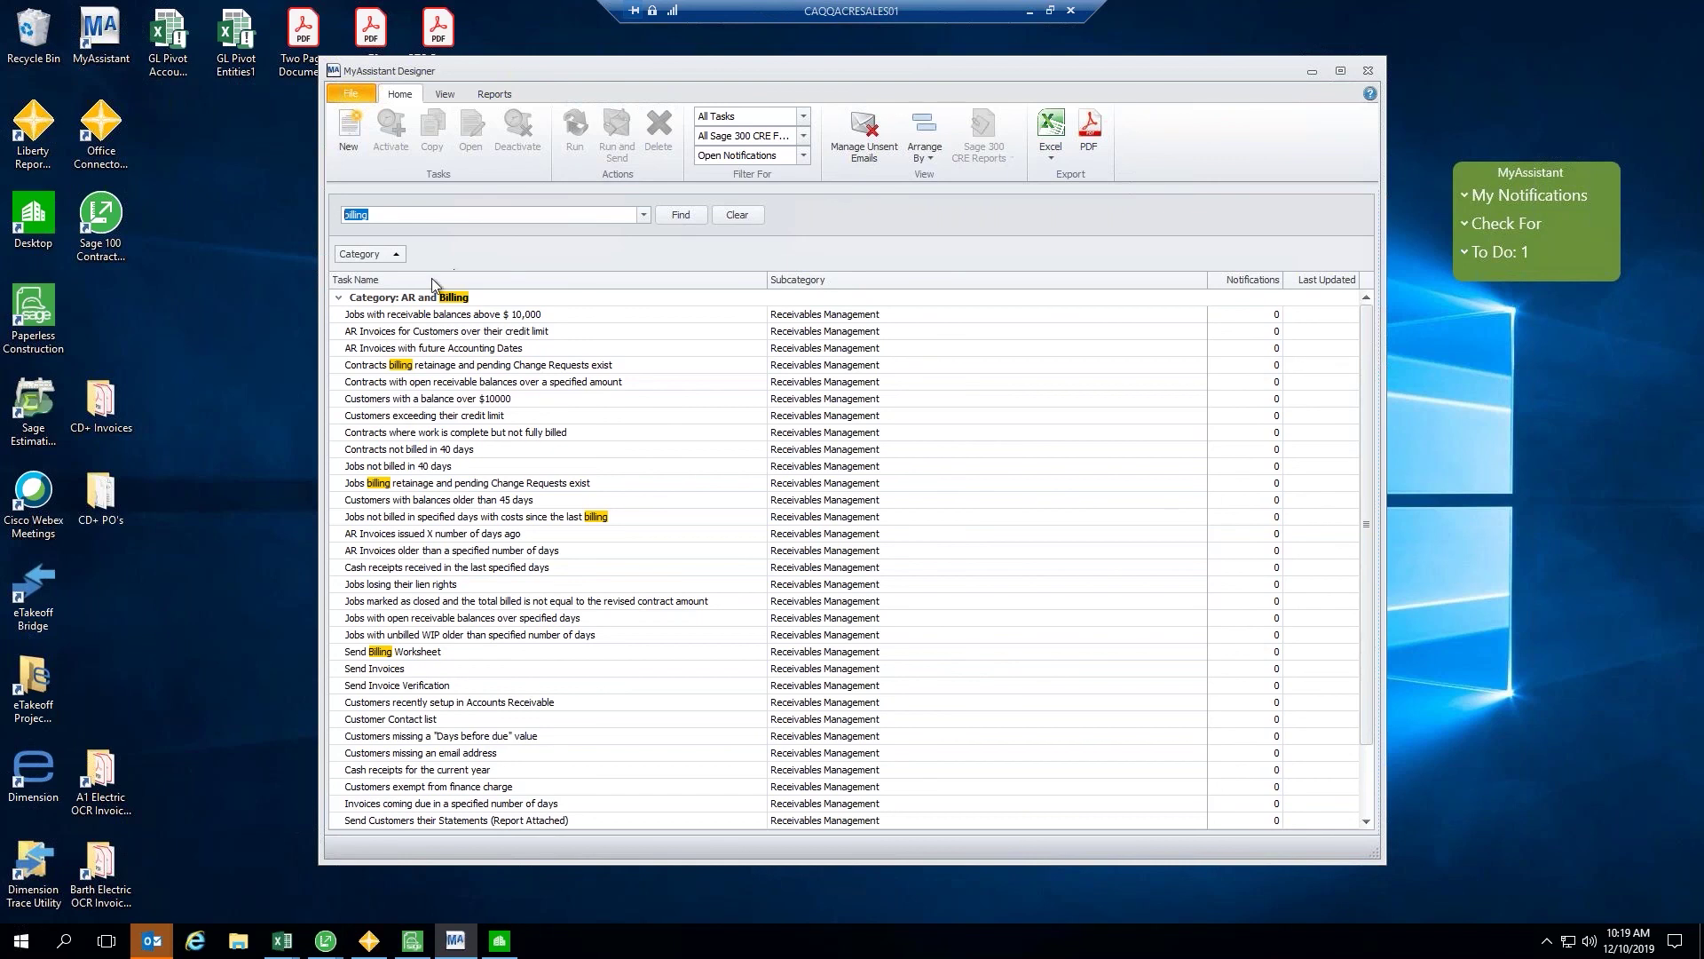
{"action": "left_click", "coordinate": [338, 299]}
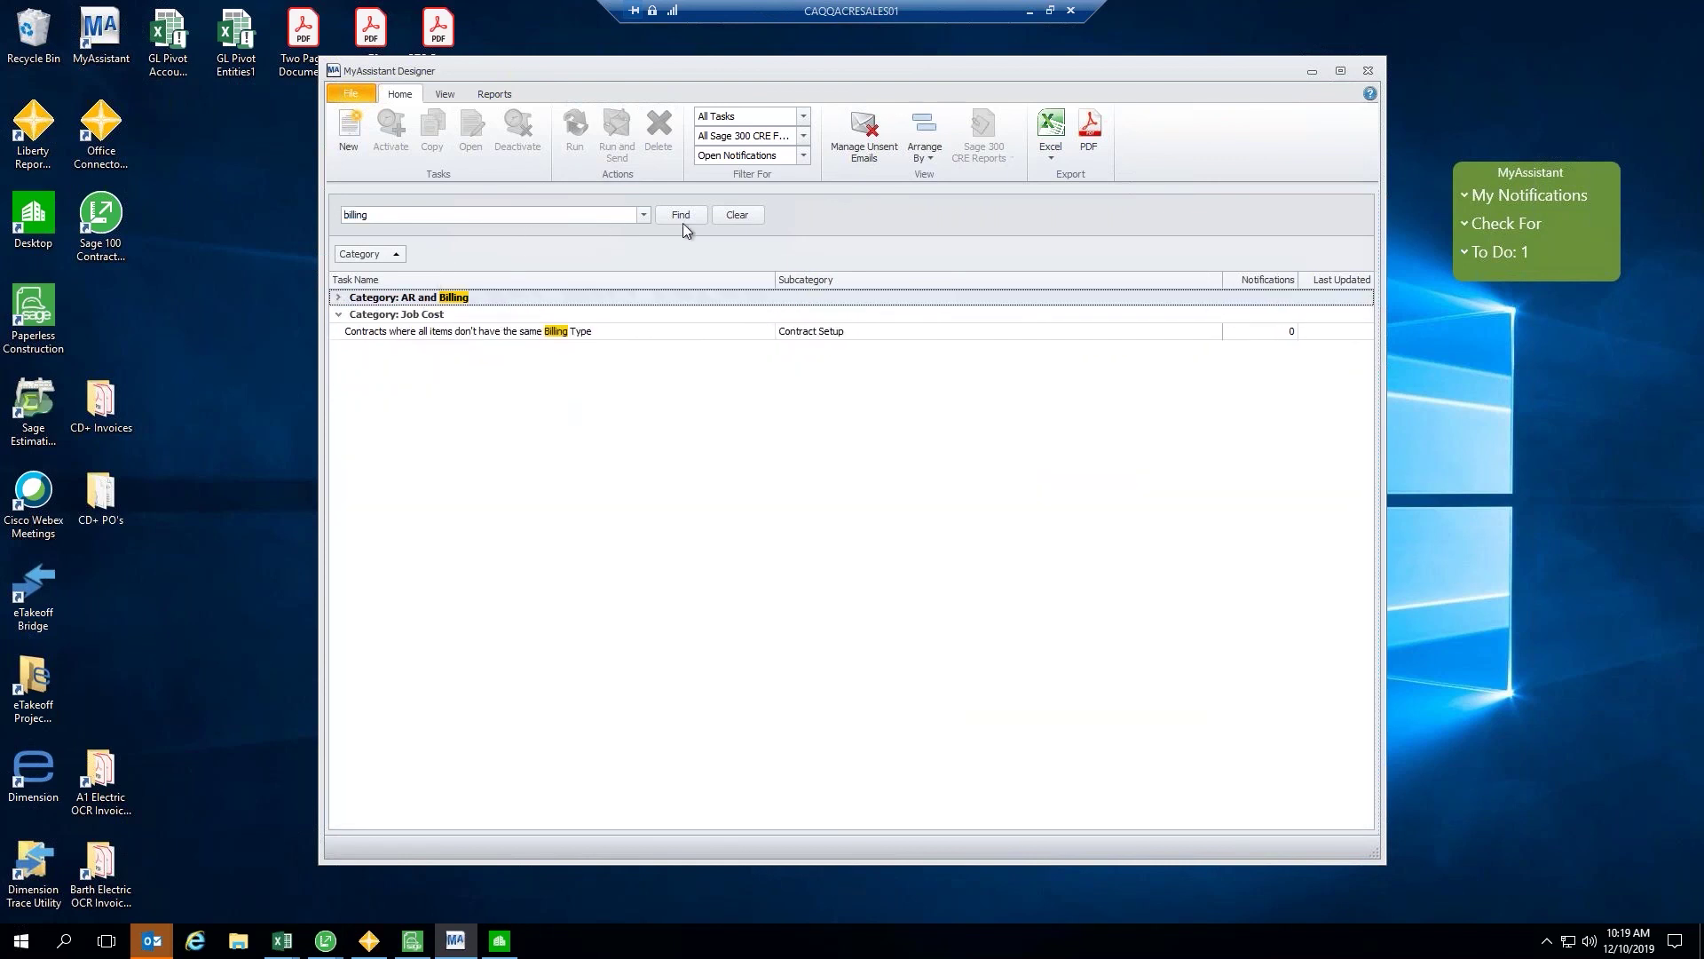
{"action": "left_click", "coordinate": [738, 216]}
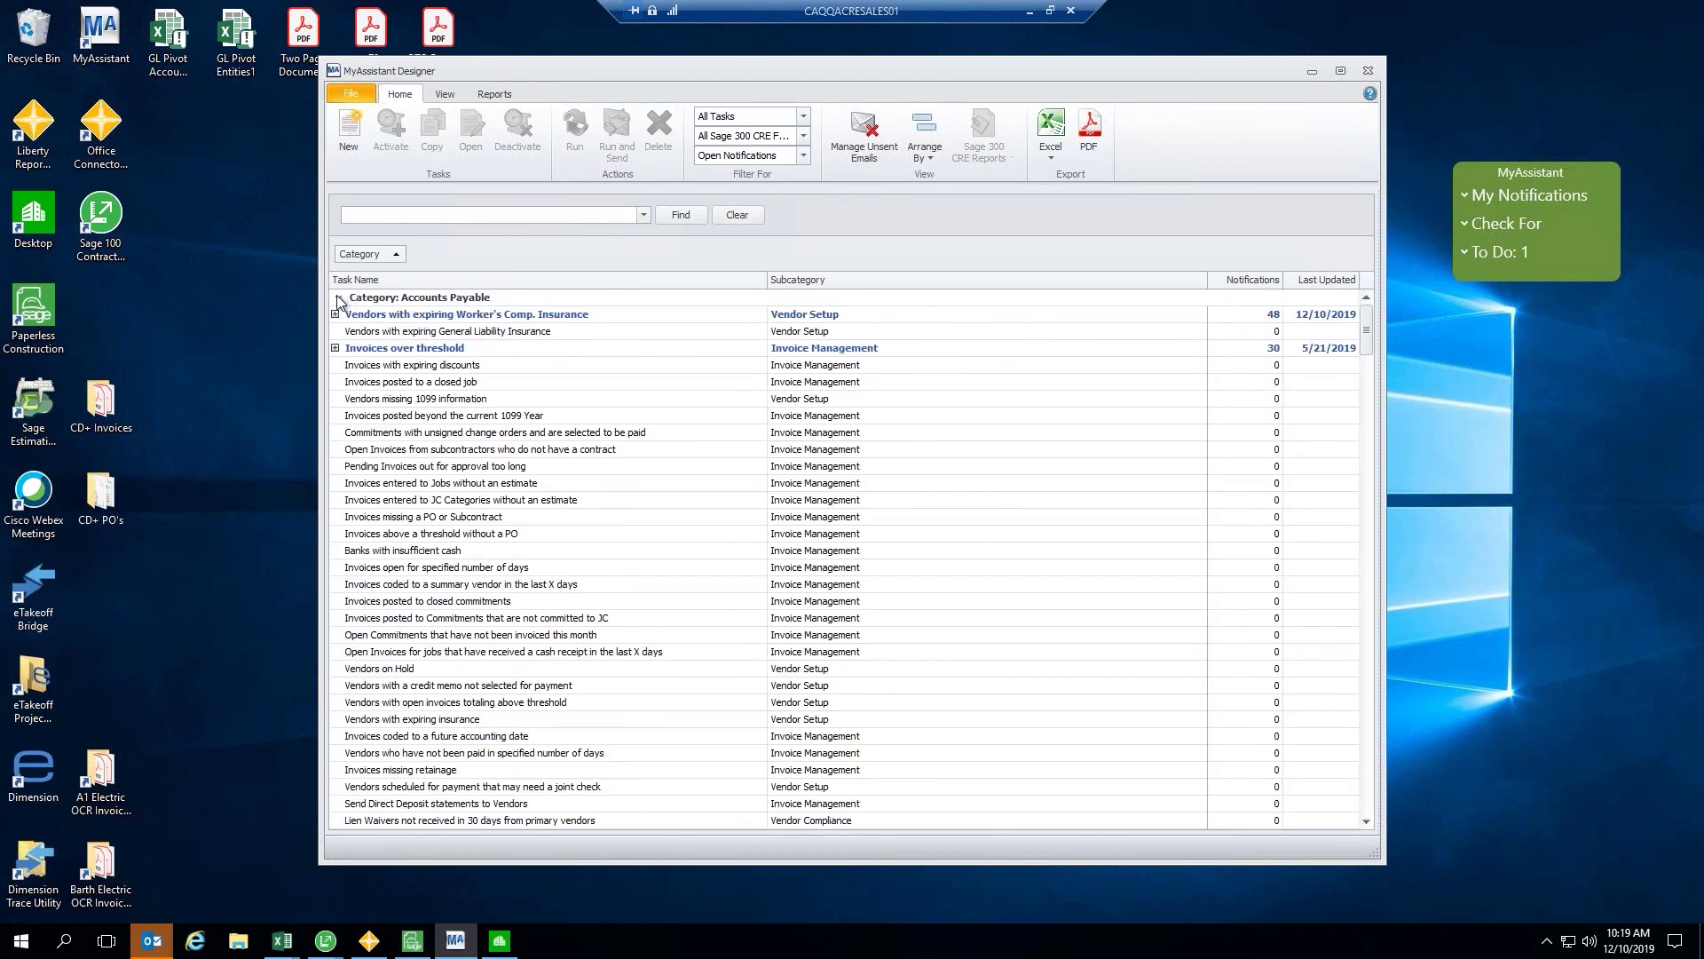
Collapse the eleven categories from Accounts Payable through Report Distribution.
{"action": "left_click", "coordinate": [338, 298]}
{"action": "left_click", "coordinate": [340, 315]}
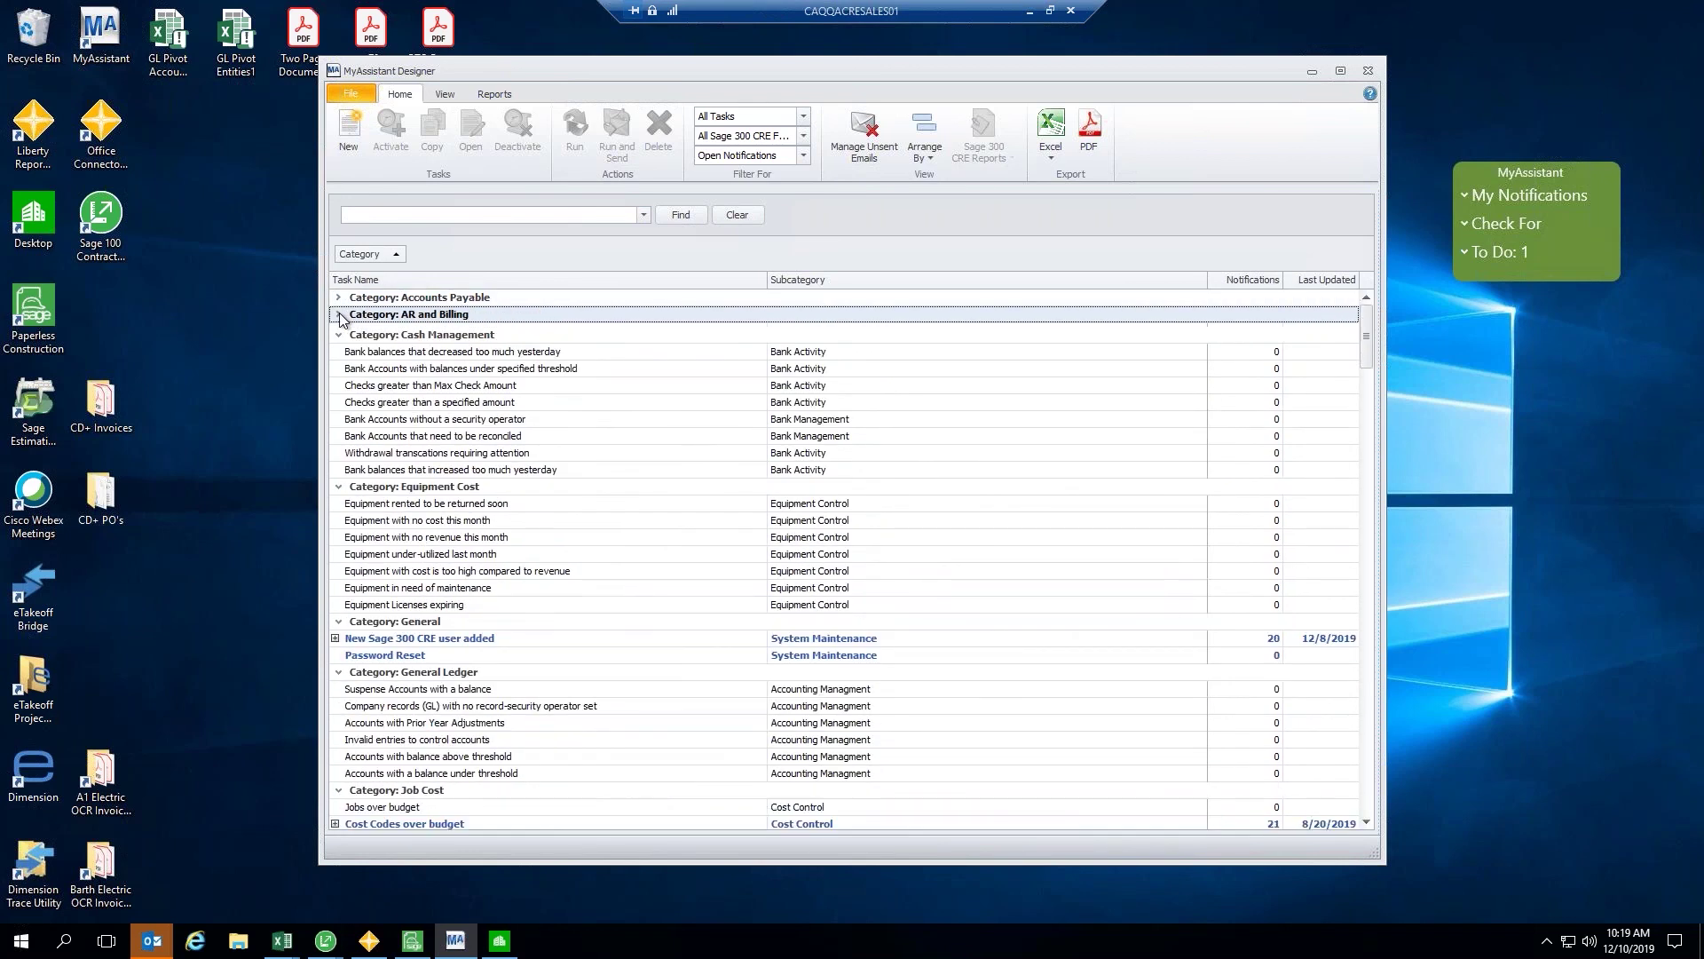
{"action": "left_click", "coordinate": [339, 335]}
{"action": "left_click", "coordinate": [339, 348]}
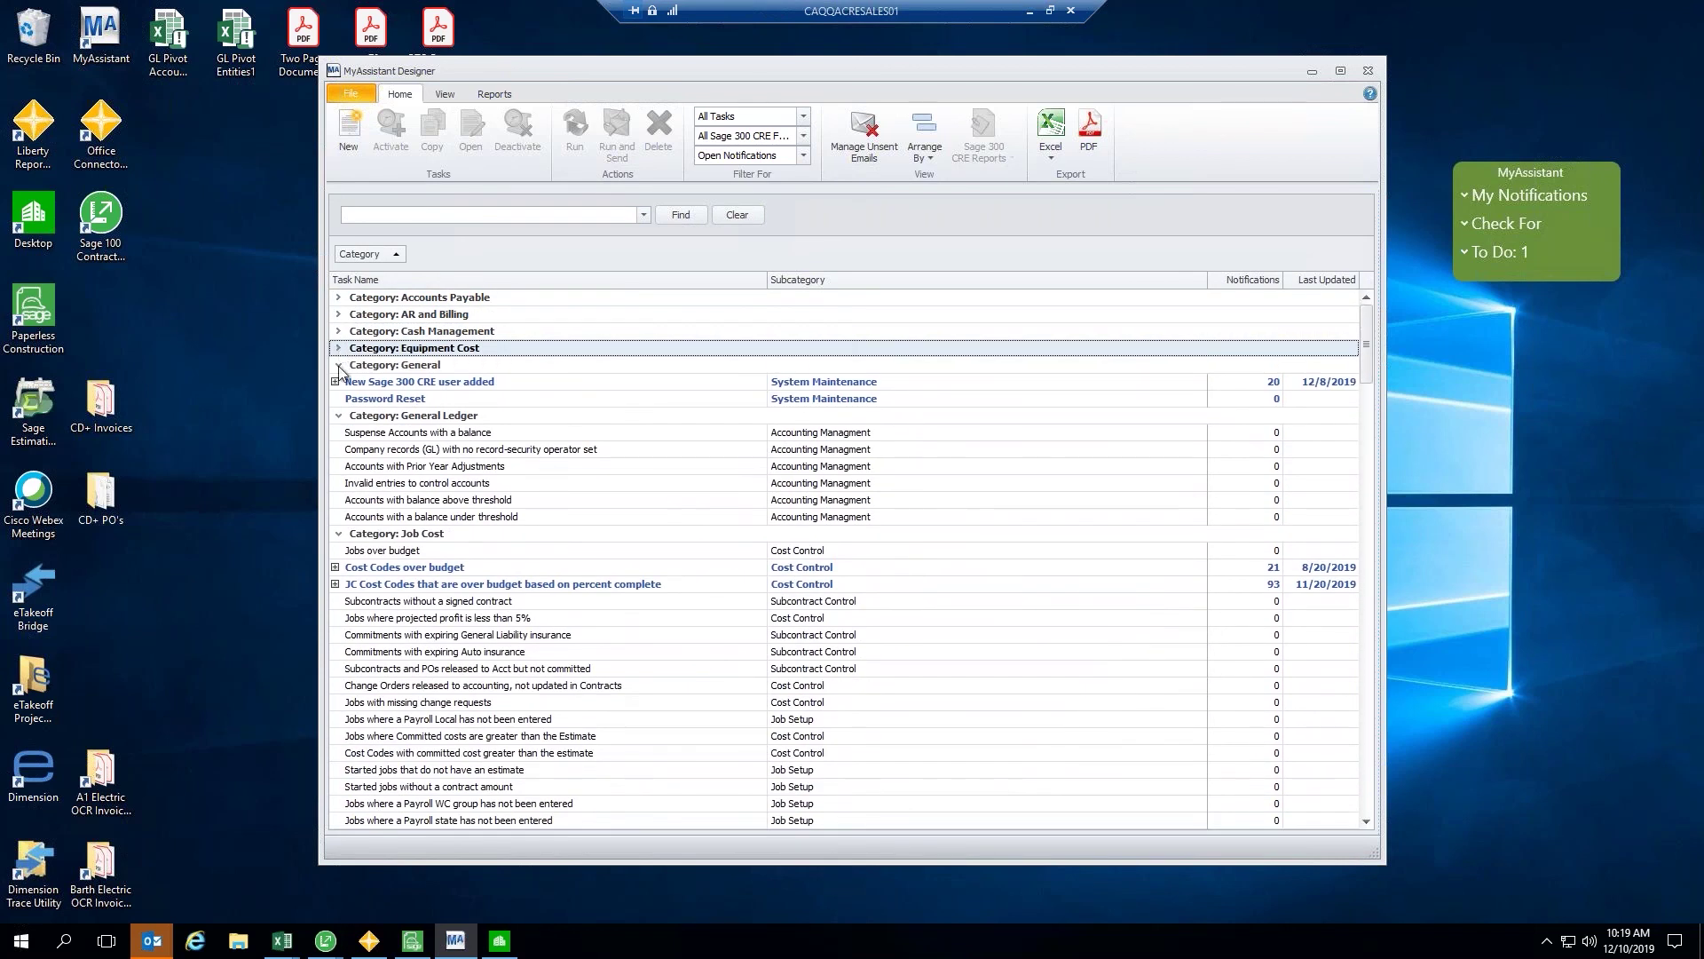
{"action": "left_click", "coordinate": [339, 365]}
{"action": "left_click", "coordinate": [339, 384]}
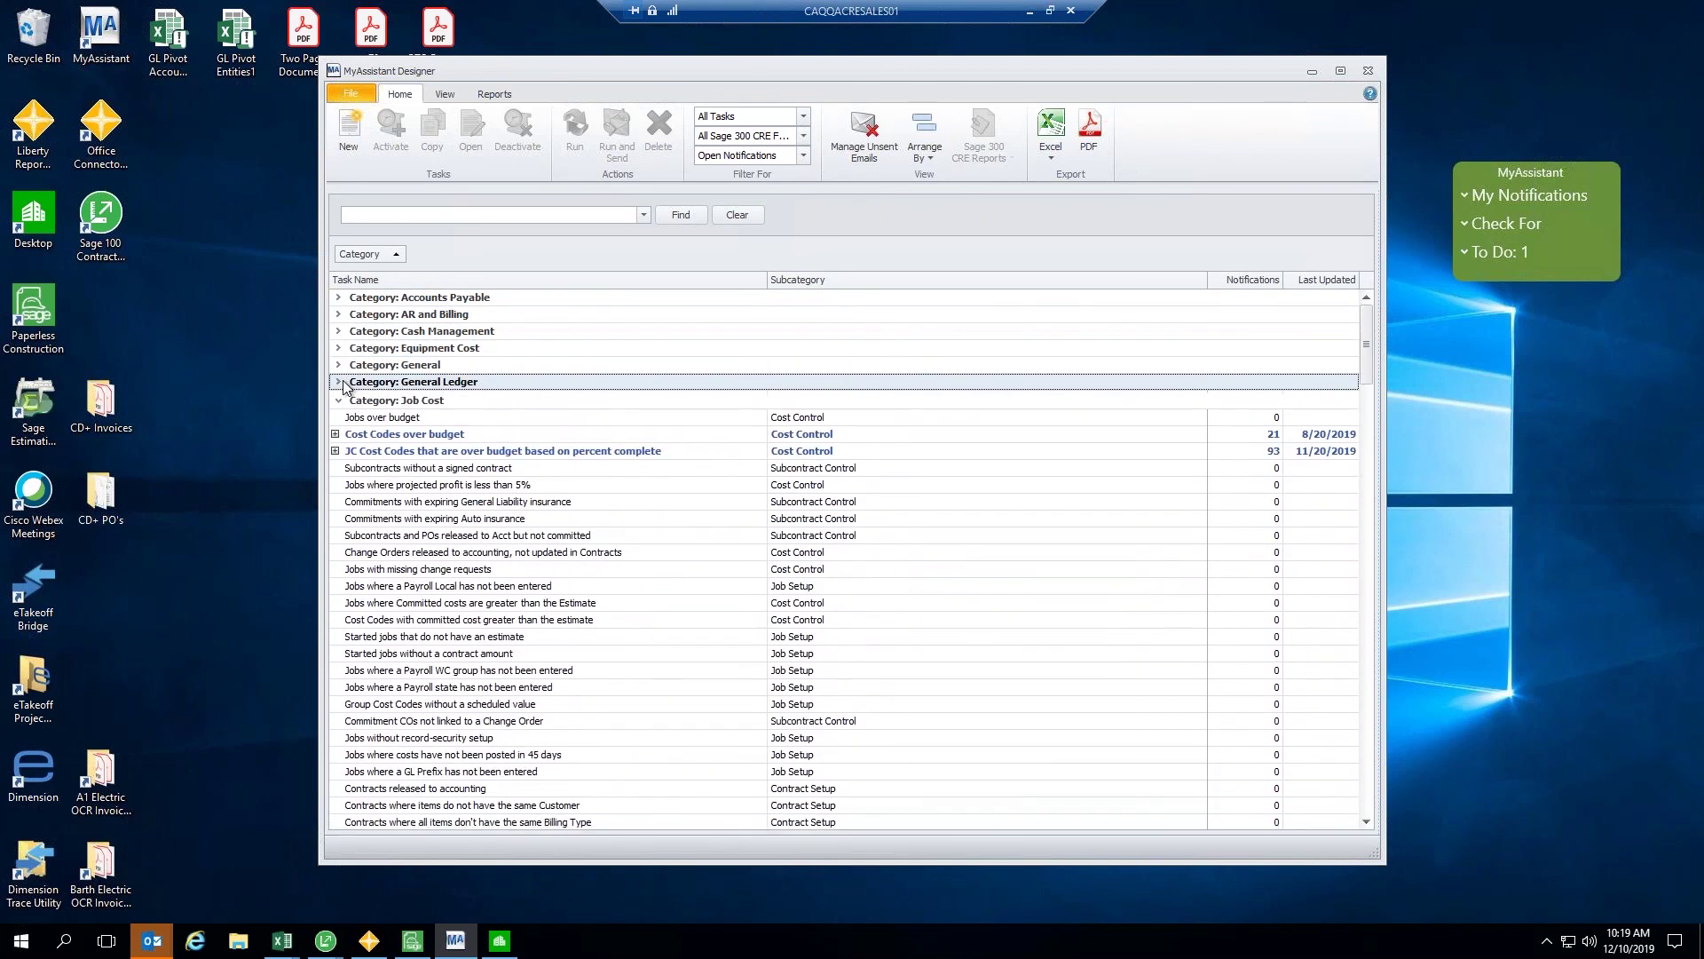
{"action": "left_click", "coordinate": [339, 400]}
{"action": "left_click", "coordinate": [339, 416]}
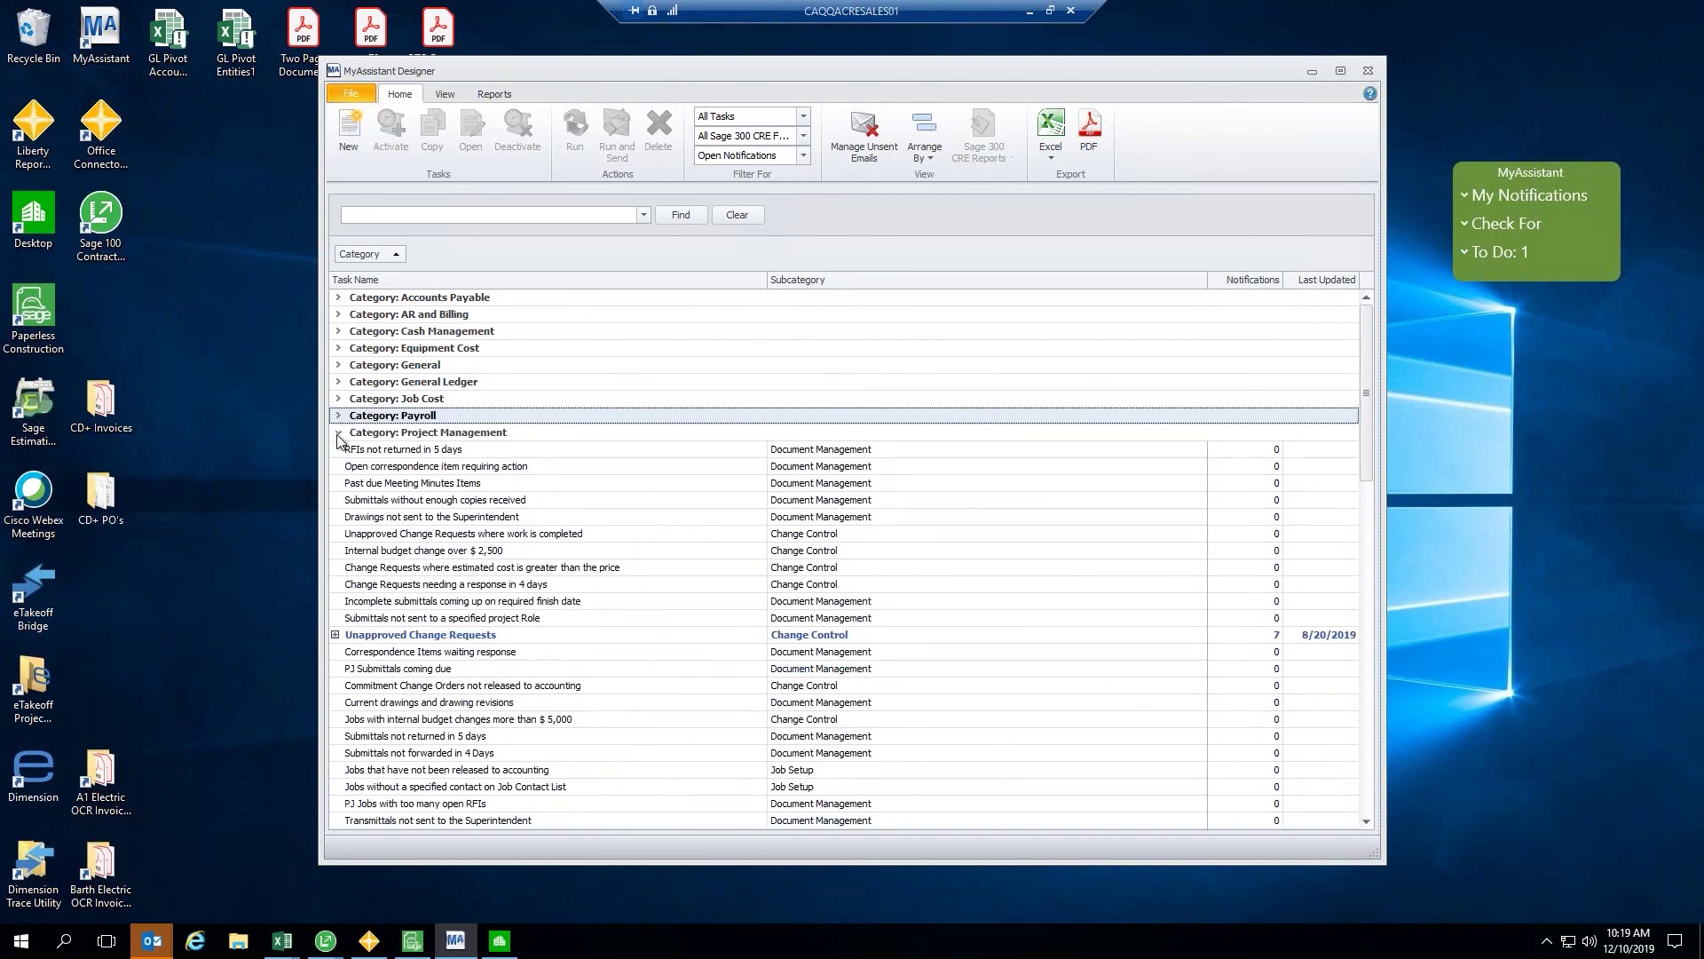
{"action": "left_click", "coordinate": [339, 433]}
{"action": "left_click", "coordinate": [340, 450]}
{"action": "left_click", "coordinate": [339, 467]}
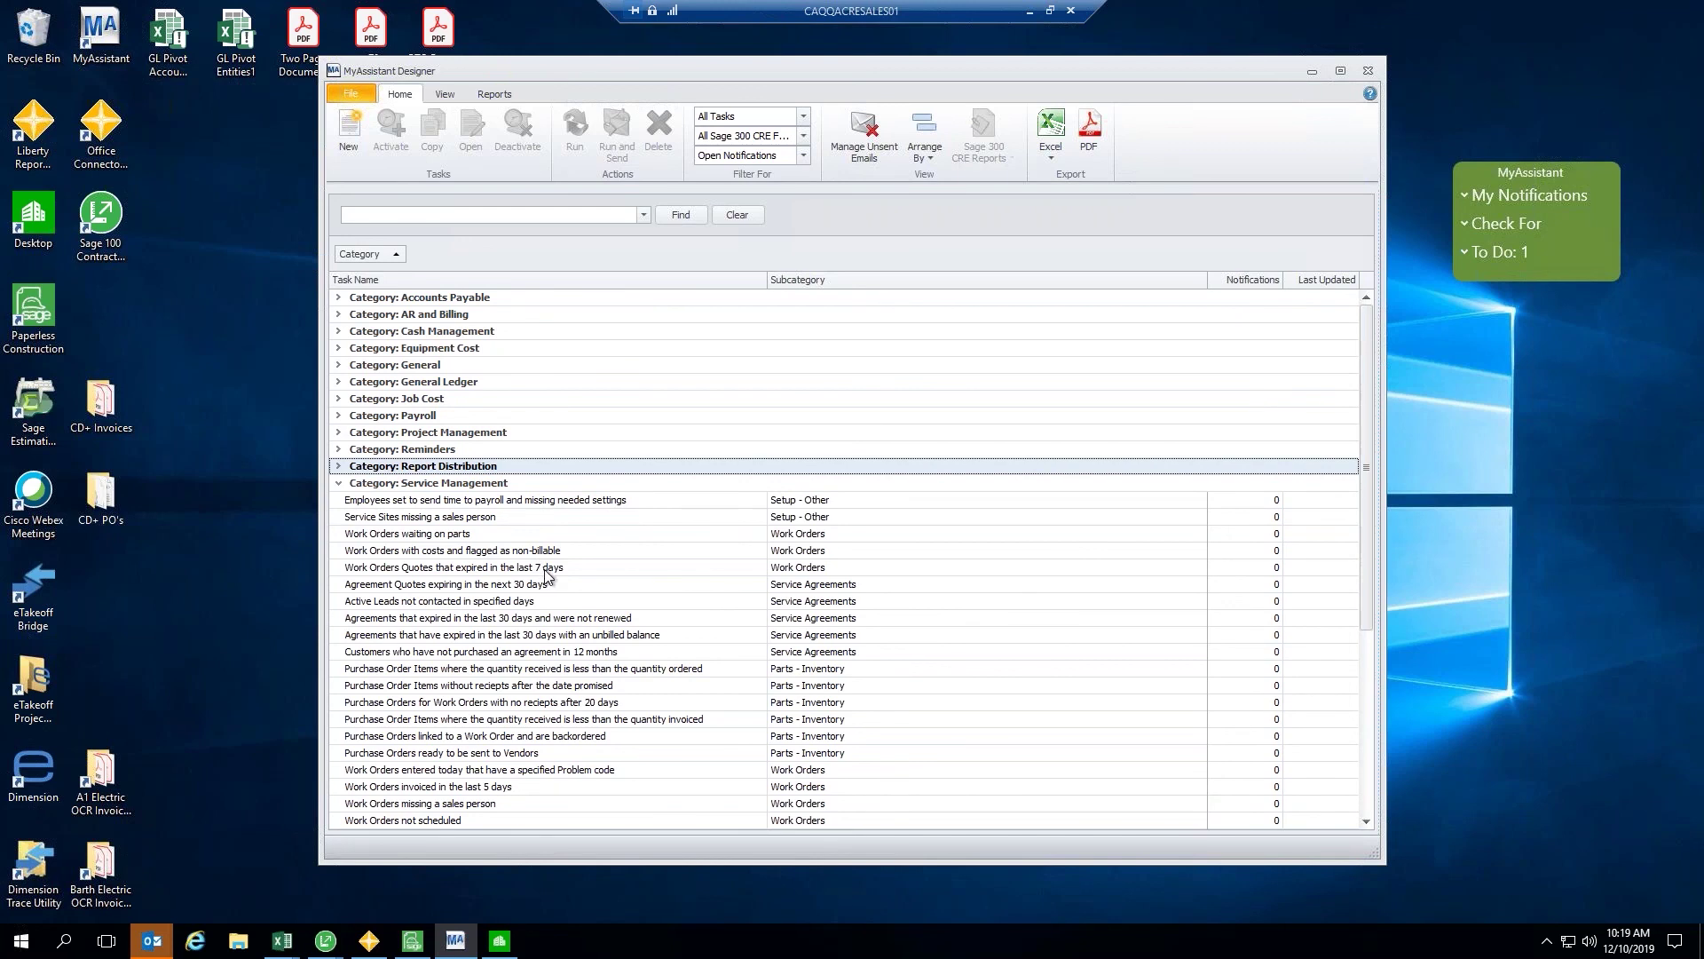
Scroll Service Management and select the Work Orders invoiced in the last 5 days task.
{"action": "scroll", "coordinate": [546, 576], "scroll_direction": "down", "scroll_amount": 3}
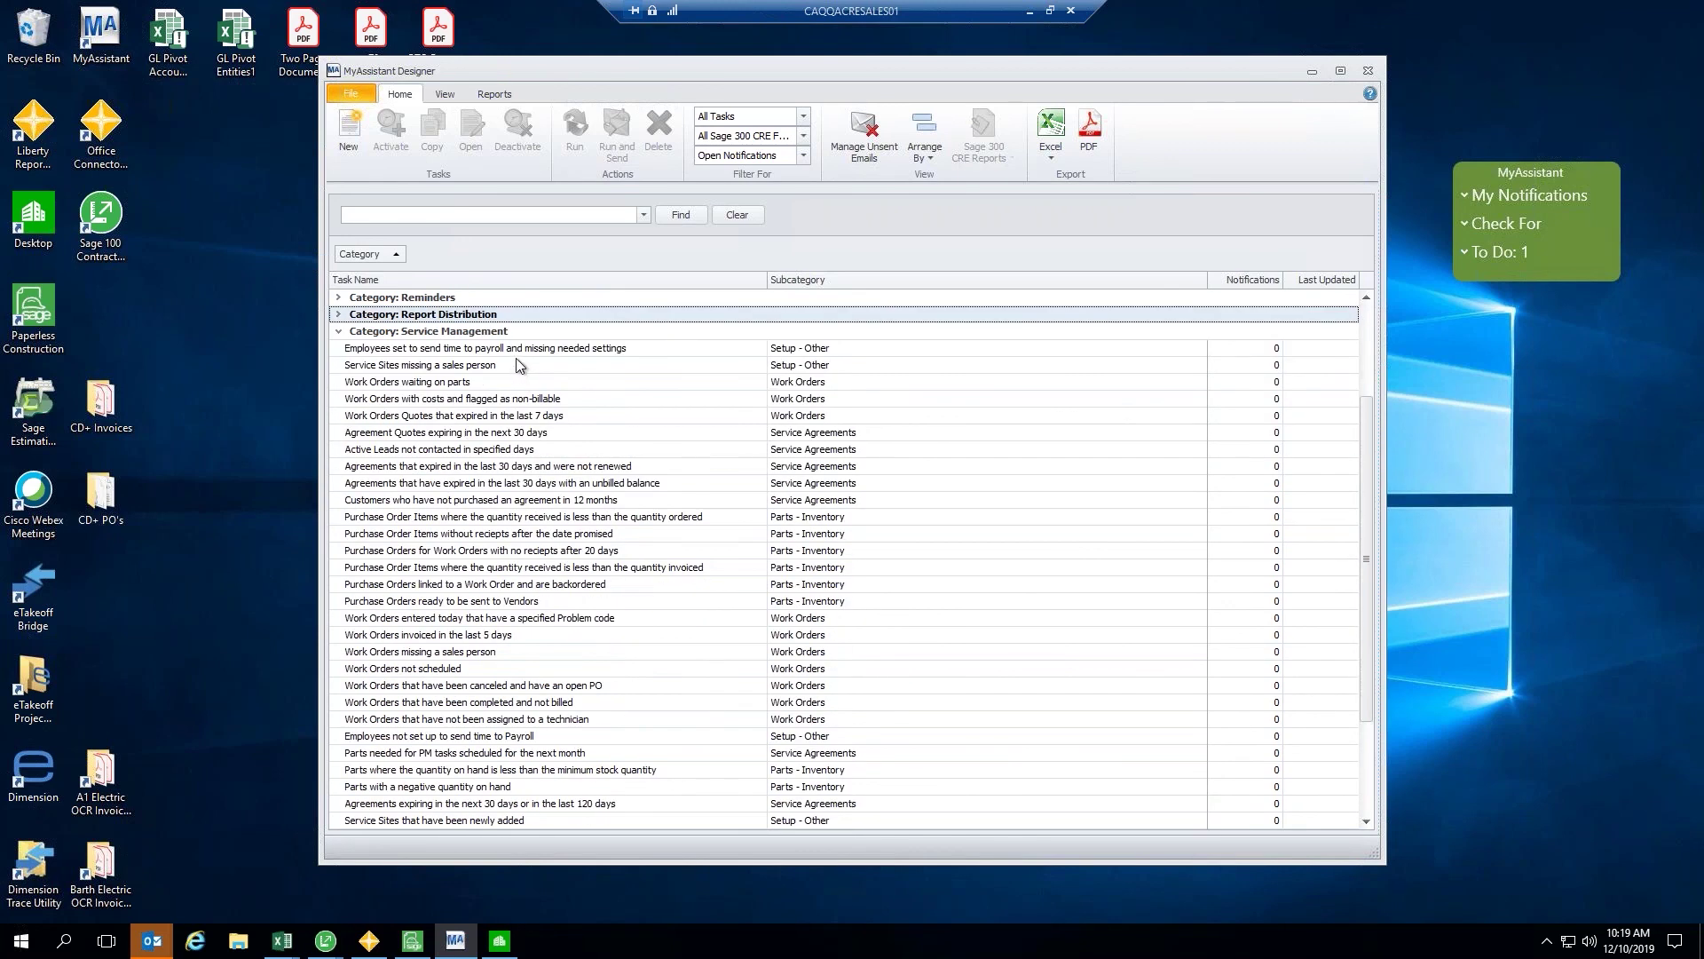
{"action": "left_click", "coordinate": [542, 635]}
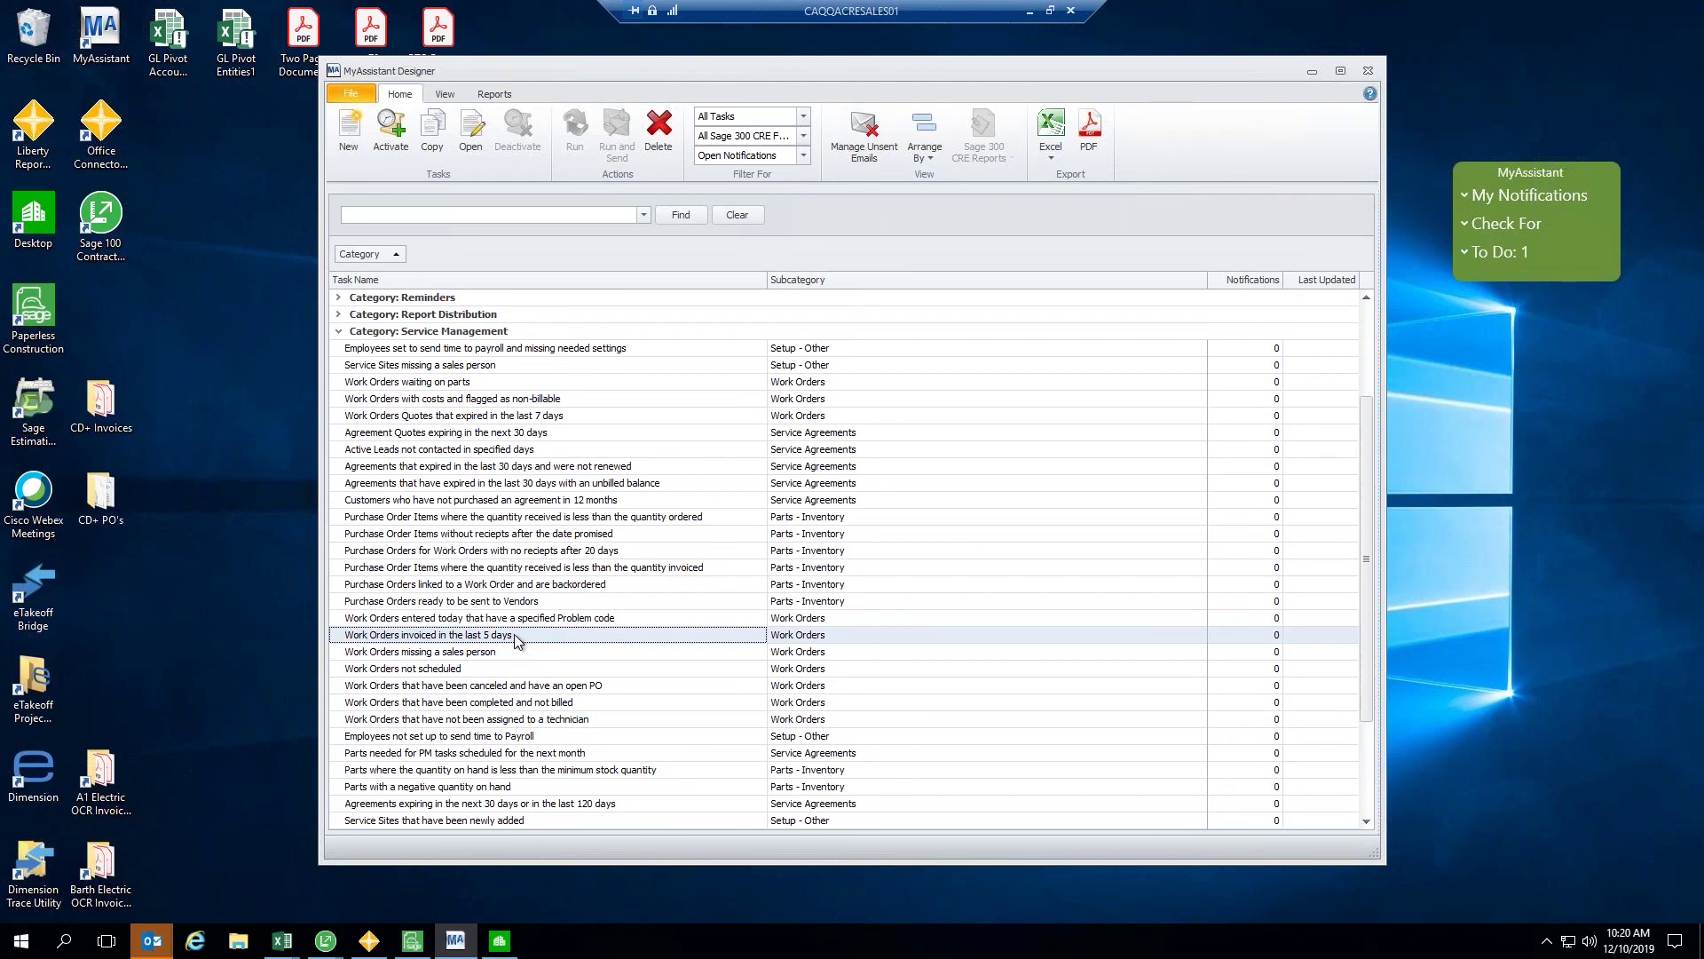
{"action": "scroll", "coordinate": [571, 630], "scroll_direction": "down", "scroll_amount": 3}
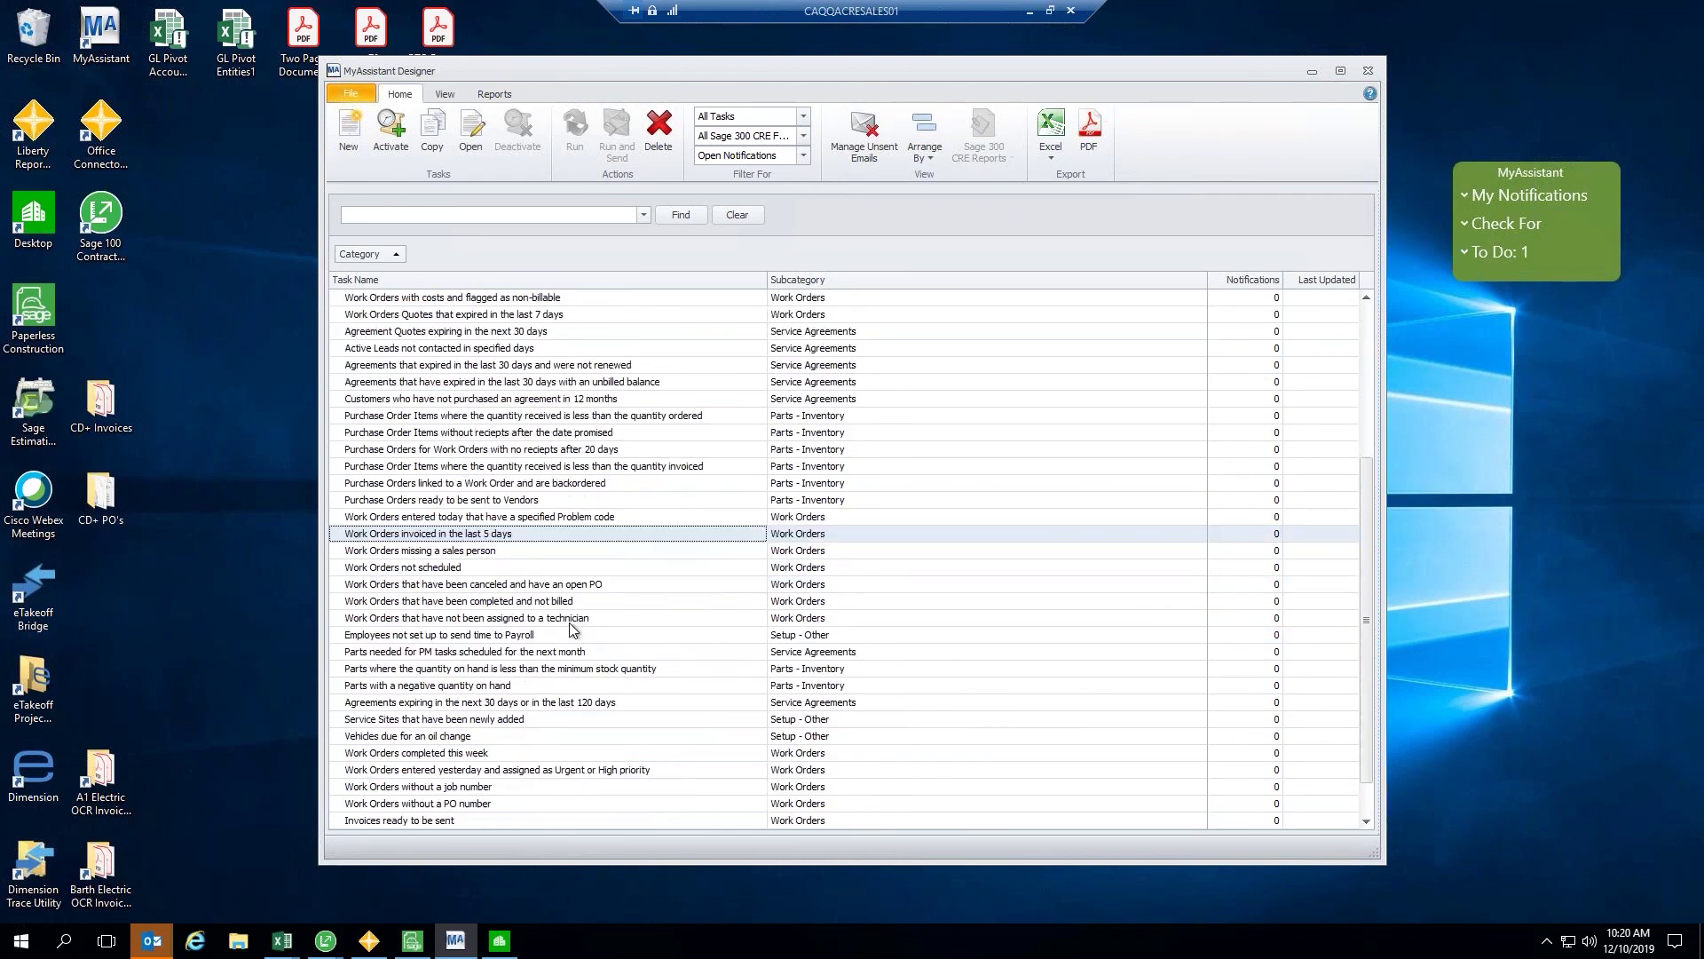